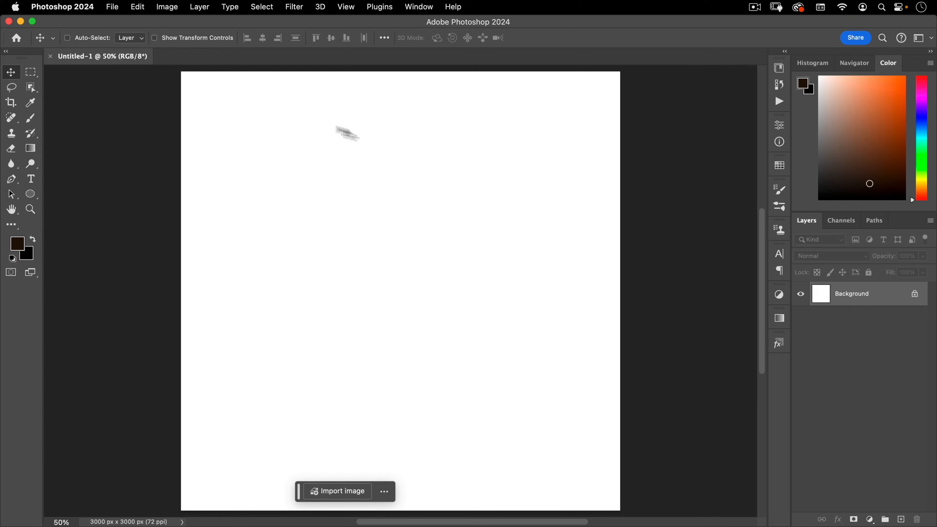
Set up a new guide layout from the Default preset with 2 columns and 2 rows, both without gutters
{"action": "left_click", "coordinate": [380, 7]}
{"action": "left_click", "coordinate": [346, 6]}
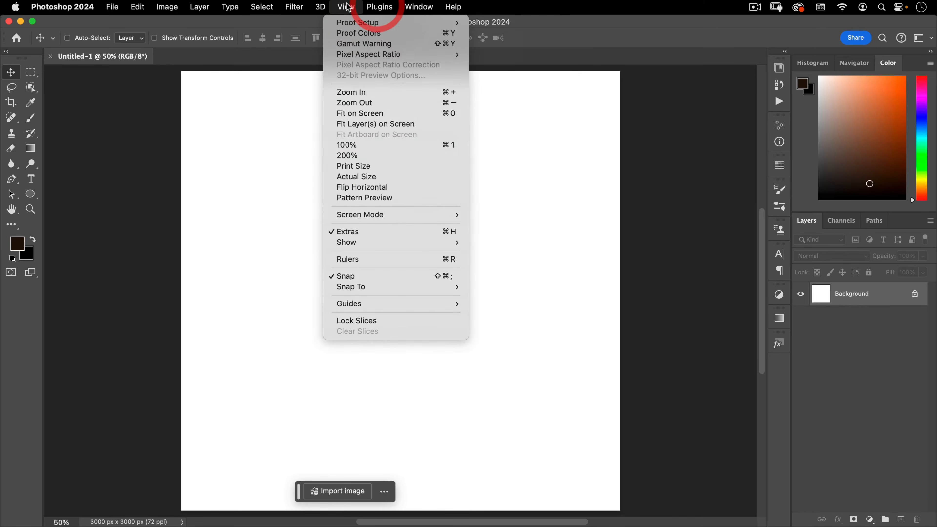
{"action": "mouse_move", "coordinate": [359, 302]}
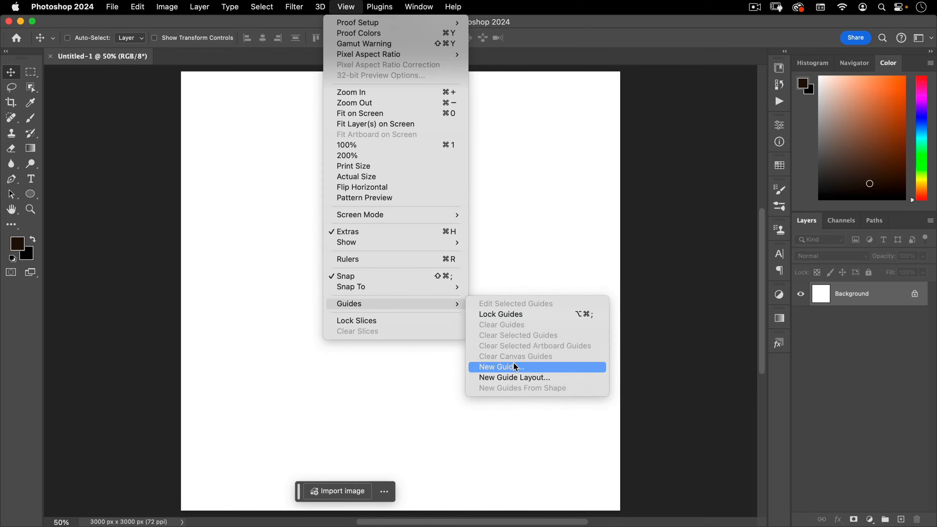
{"action": "left_click", "coordinate": [513, 375]}
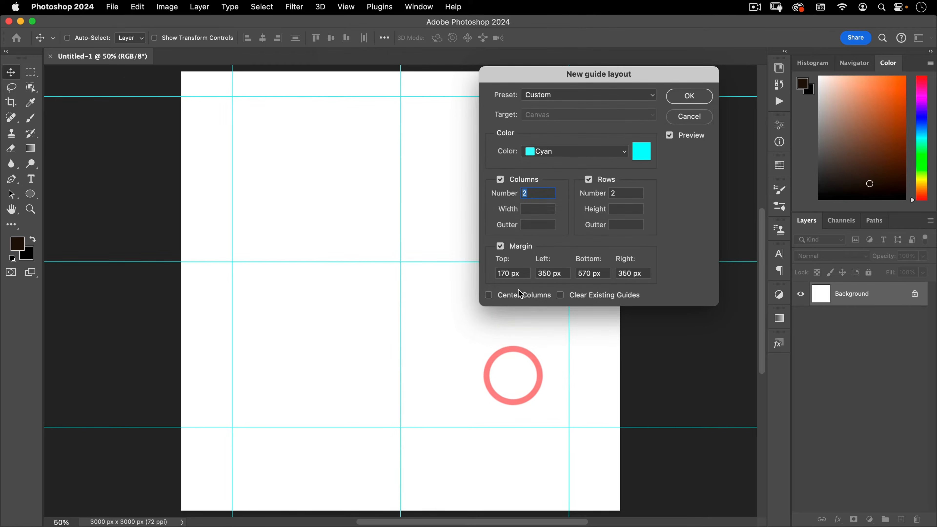
{"action": "left_click", "coordinate": [564, 97]}
{"action": "left_click", "coordinate": [560, 10]}
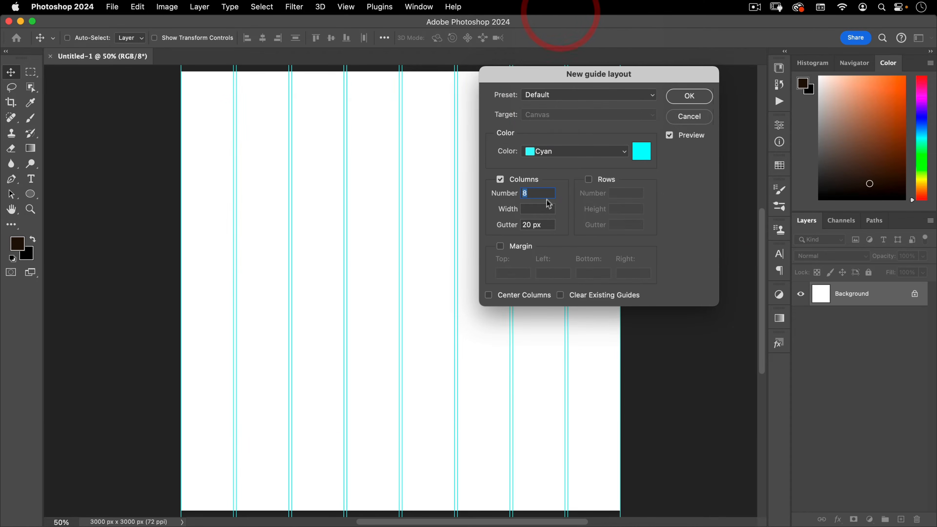
{"action": "type", "text": "2"}
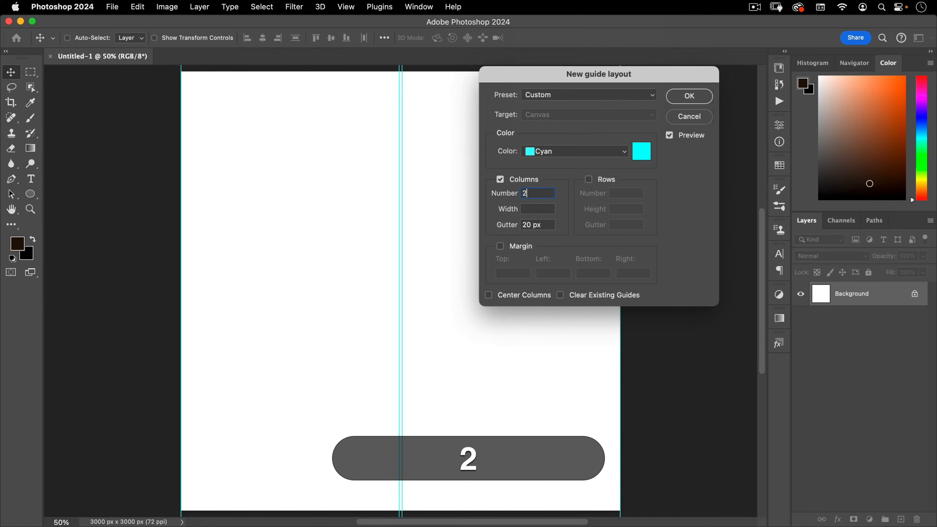
{"action": "double_click", "coordinate": [534, 226]}
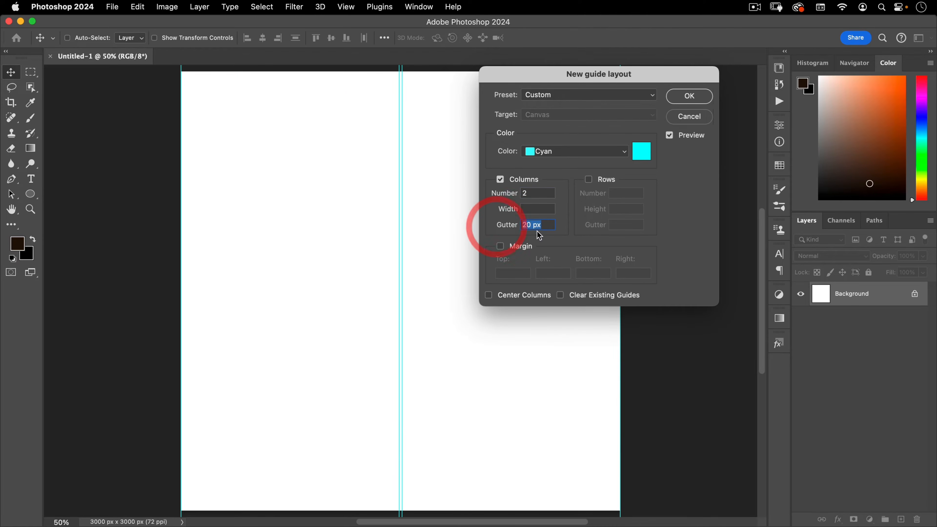
{"action": "key", "text": "BackSpace"}
{"action": "left_click", "coordinate": [601, 182]}
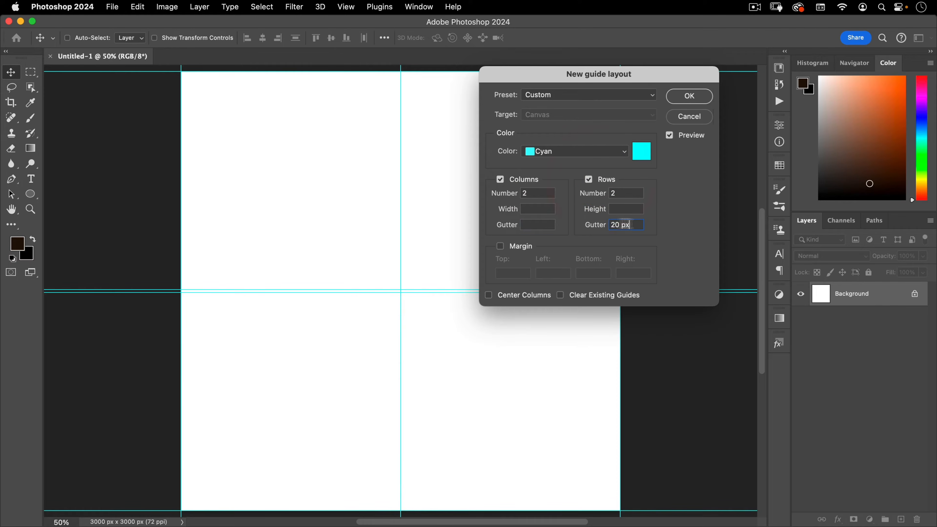
{"action": "double_click", "coordinate": [626, 225]}
{"action": "key", "text": "BackSpace"}
Add margins of 170 px top, 350 px left, 570 px bottom and 350 px right, and create the guide layout
{"action": "left_click", "coordinate": [517, 248]}
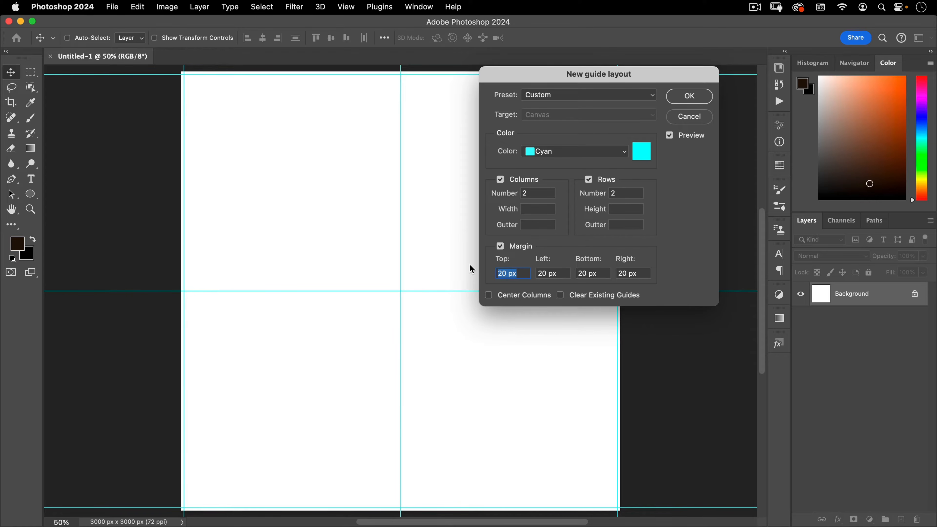
{"action": "type", "text": "170"}
{"action": "key", "text": "Tab"}
{"action": "type", "text": "350"}
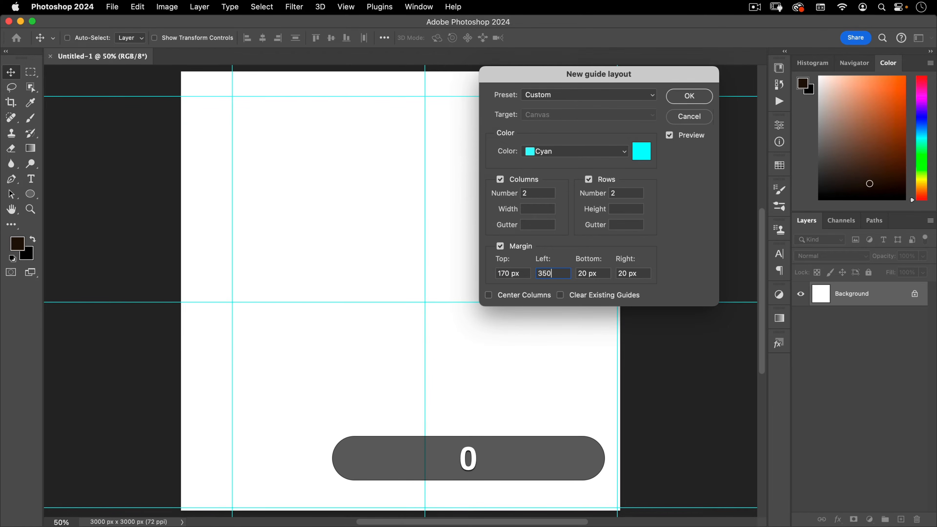
{"action": "key", "text": "Tab"}
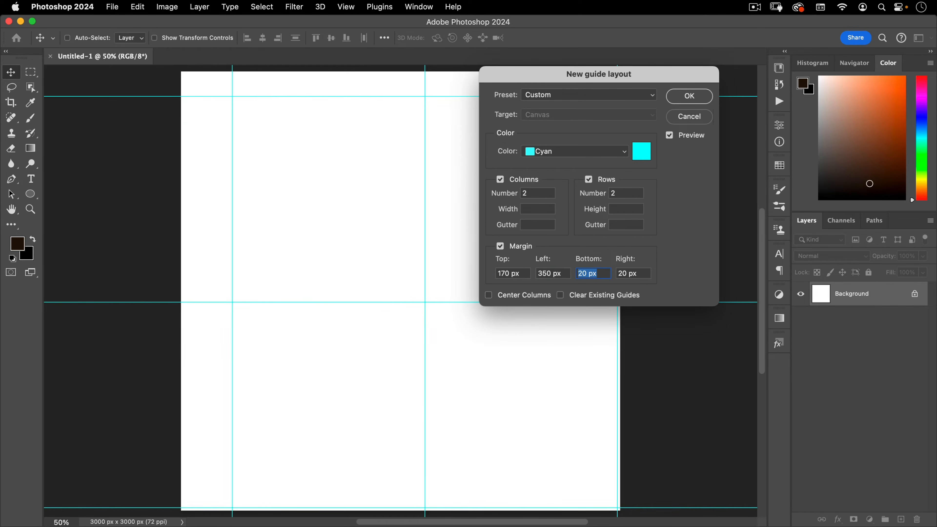
{"action": "type", "text": "570"}
{"action": "key", "text": "Tab"}
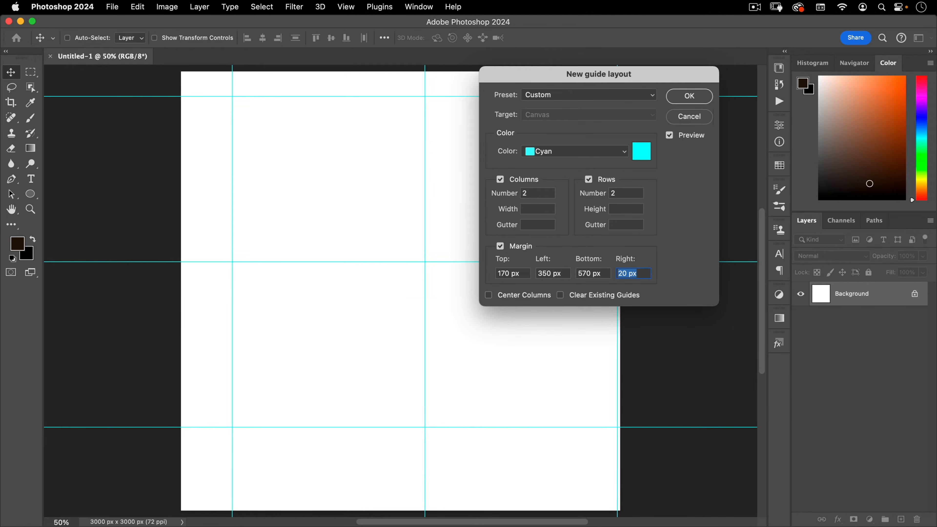
{"action": "type", "text": "350"}
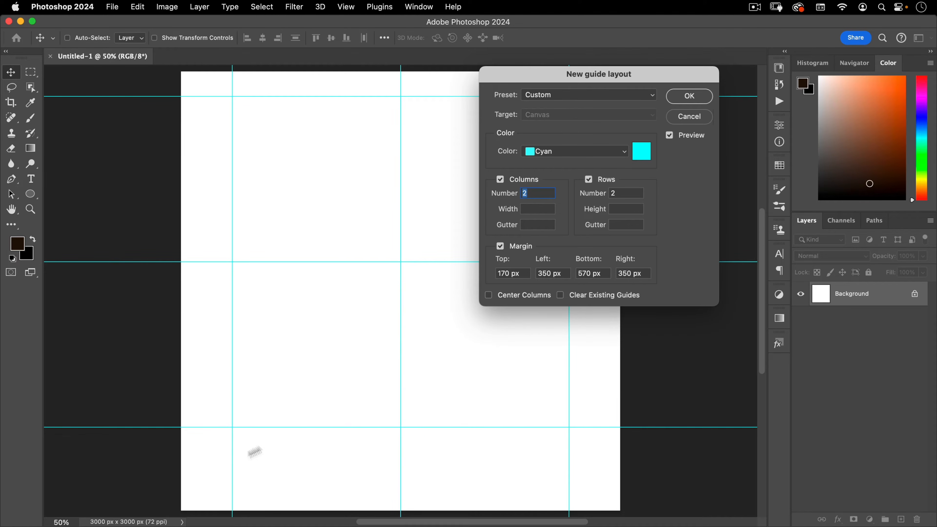
{"action": "left_click", "coordinate": [689, 96]}
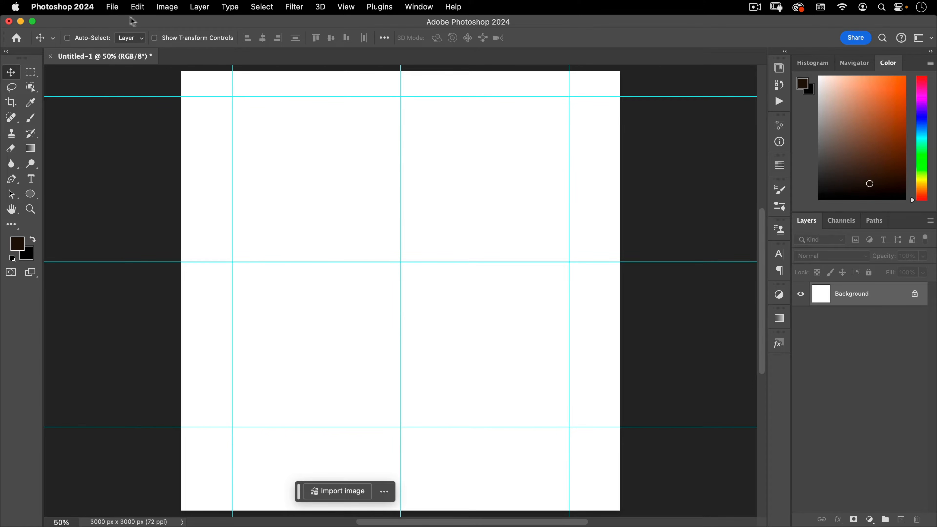
Place the Unsplash portrait JPG from the assets folder as an embedded image
{"action": "left_click", "coordinate": [113, 7]}
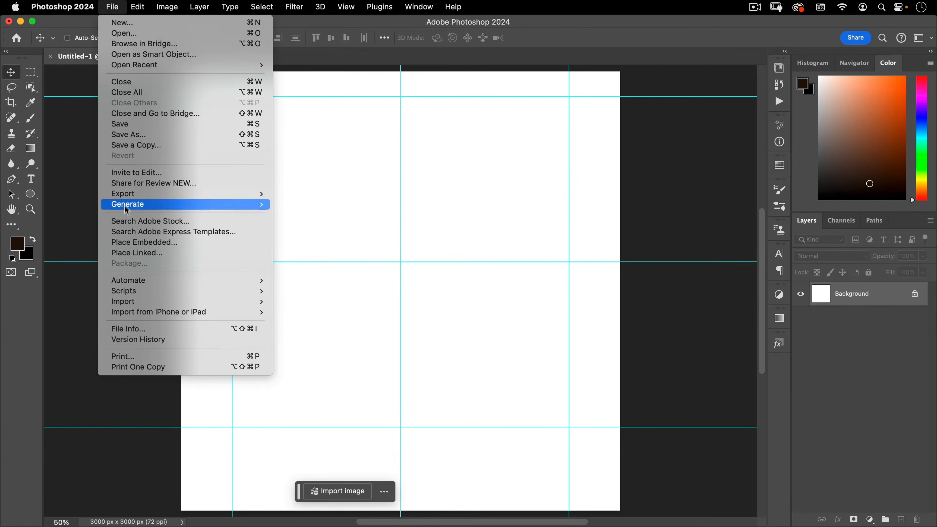
{"action": "left_click", "coordinate": [132, 244]}
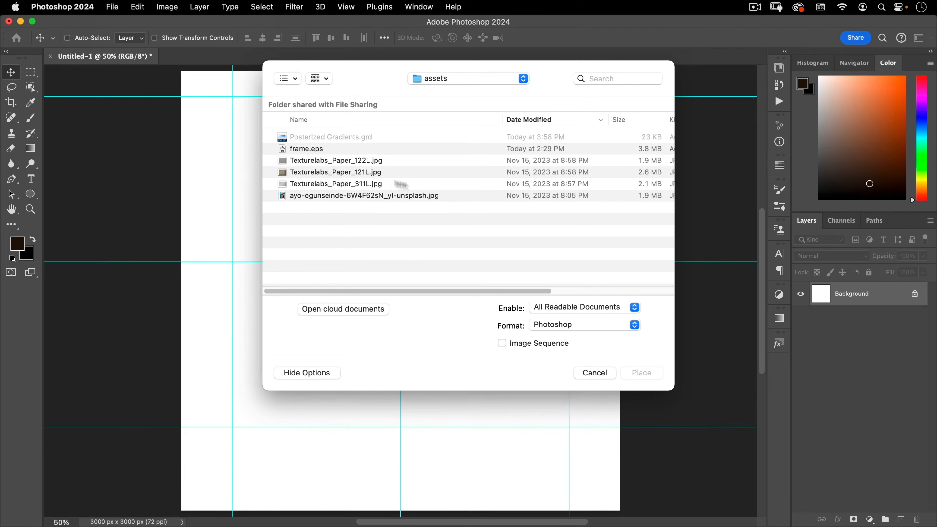
{"action": "left_click", "coordinate": [380, 196]}
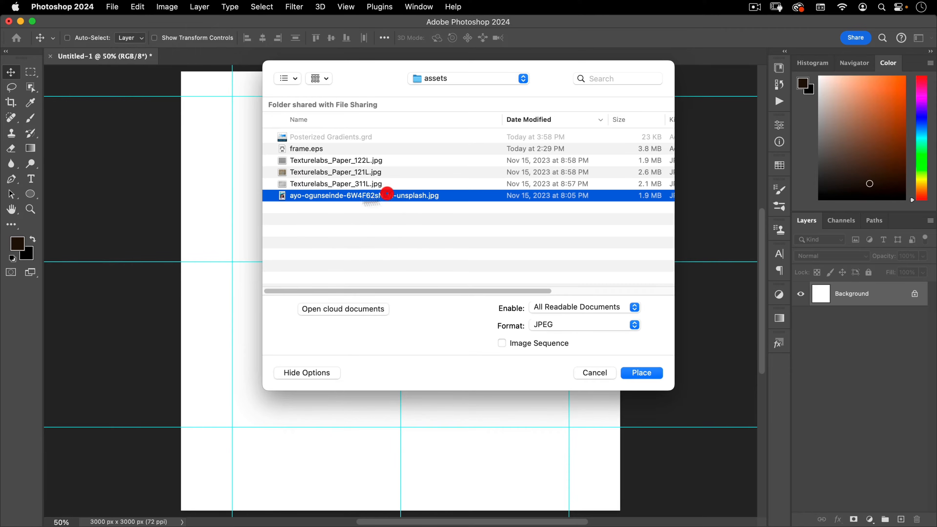
{"action": "left_click", "coordinate": [641, 372]}
Scale the placed portrait to 76.67% so it spans the outer vertical guides, and shift it straight up
{"action": "key", "text": "super+space"}
{"action": "left_click_drag", "start_coordinate": [440, 276], "coordinate": [624, 288]}
{"action": "left_click", "coordinate": [501, 363]}
{"action": "left_click_drag", "start_coordinate": [403, 277], "coordinate": [379, 295]}
{"action": "left_click_drag", "start_coordinate": [499, 286], "coordinate": [512, 272]}
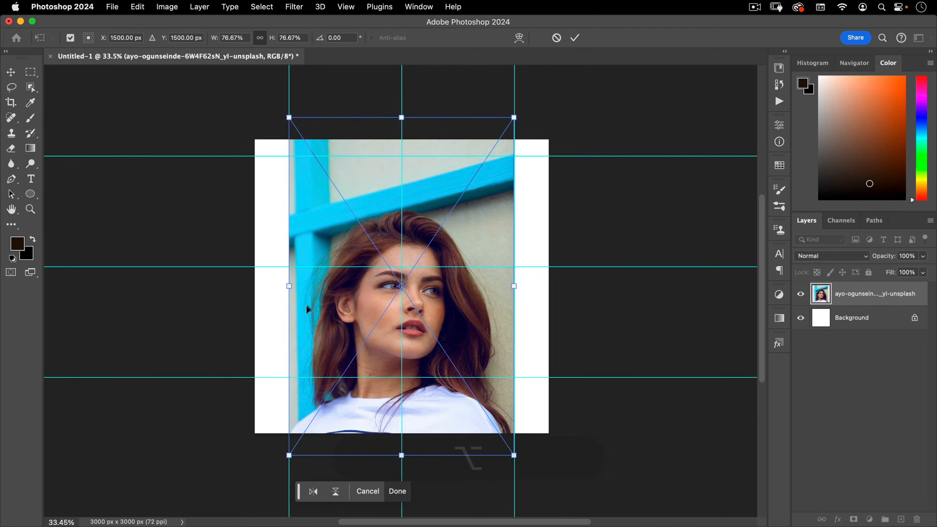
{"action": "left_click_drag", "start_coordinate": [338, 326], "coordinate": [336, 263]}
{"action": "double_click", "coordinate": [353, 254]}
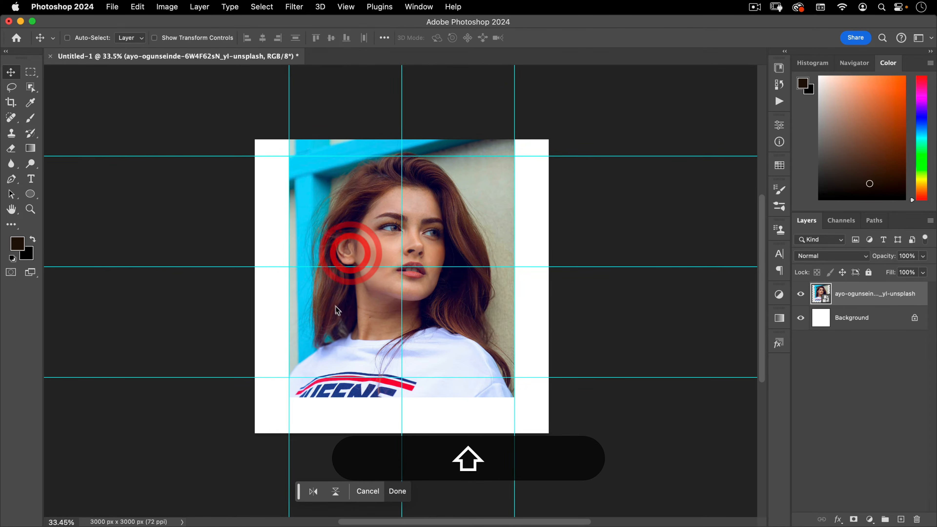
Hide the guides on the canvas
{"action": "left_click_drag", "start_coordinate": [370, 322], "coordinate": [397, 310]}
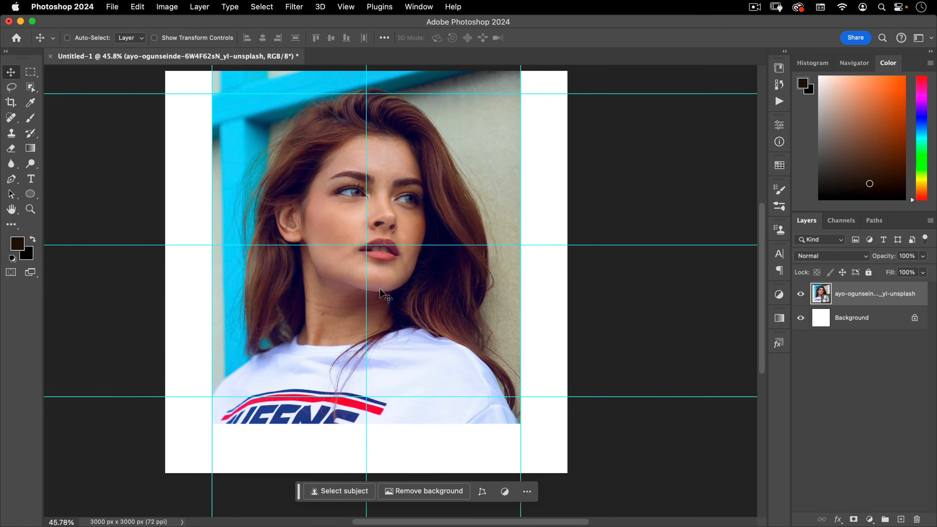
{"action": "key", "text": "super+semicolon"}
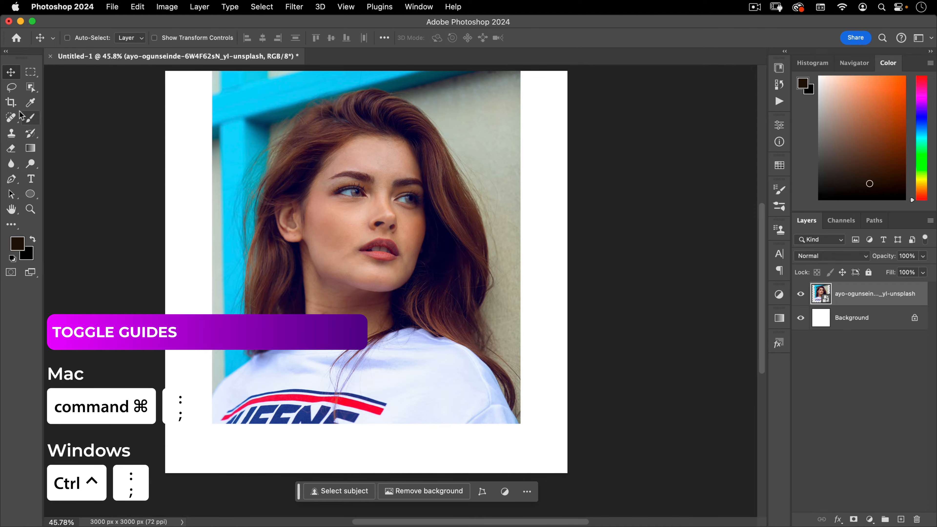
Lasso around the woman's shoulders and hair with straight segments, closing below the photo, and turn the selection into a layer mask
{"action": "left_click", "coordinate": [9, 89]}
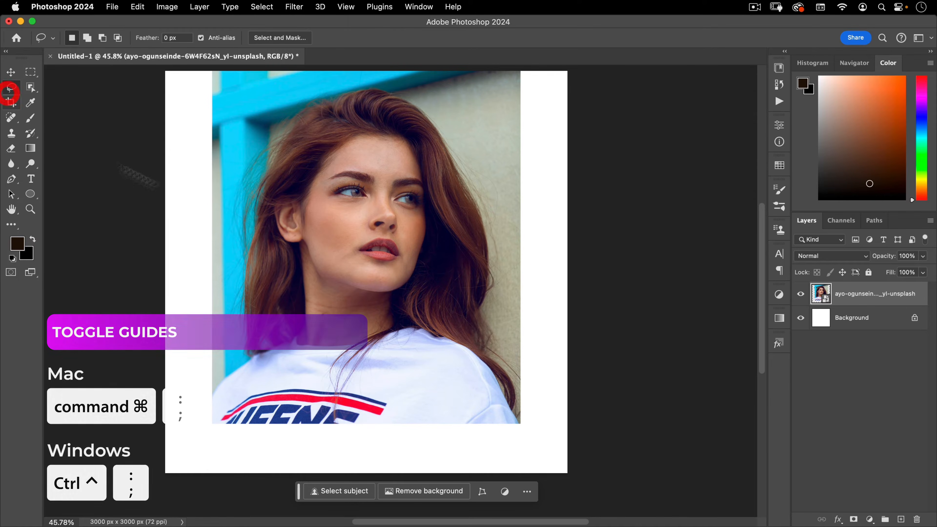
{"action": "left_click", "coordinate": [210, 392], "text": "alt"}
{"action": "left_click", "coordinate": [222, 379], "text": "alt"}
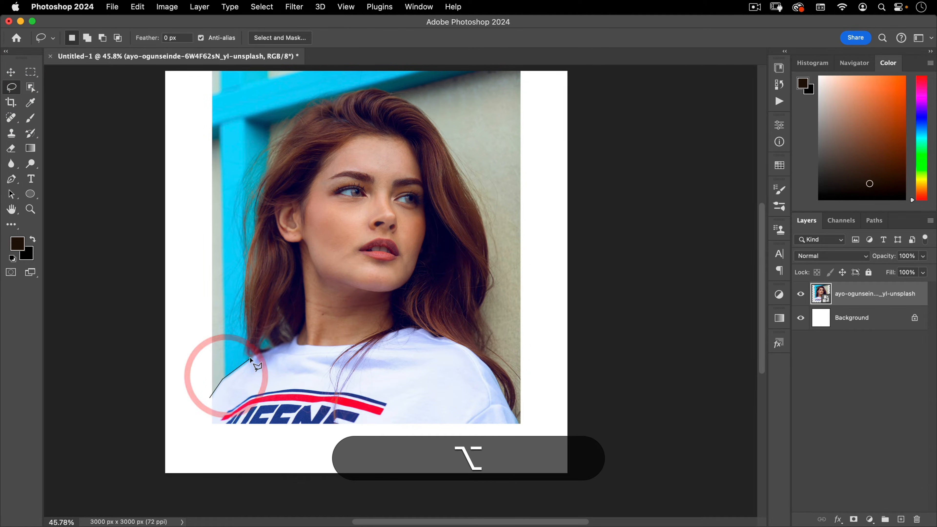
{"action": "left_click", "coordinate": [248, 358], "text": "alt"}
{"action": "left_click", "coordinate": [246, 351], "text": "alt"}
{"action": "left_click", "coordinate": [247, 338], "text": "alt"}
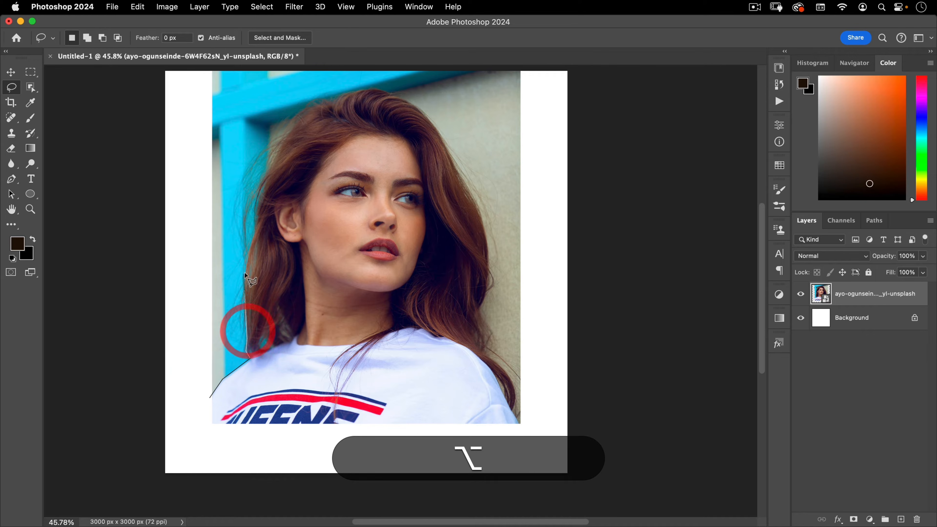
{"action": "left_click", "coordinate": [245, 270], "text": "alt"}
{"action": "mouse_move", "coordinate": [246, 269]}
{"action": "left_mouse_down"}
{"action": "mouse_move", "coordinate": [258, 186]}
{"action": "mouse_move", "coordinate": [279, 137]}
{"action": "left_mouse_up"}
{"action": "left_click", "coordinate": [280, 135], "text": "alt"}
{"action": "left_click", "coordinate": [311, 107], "text": "alt"}
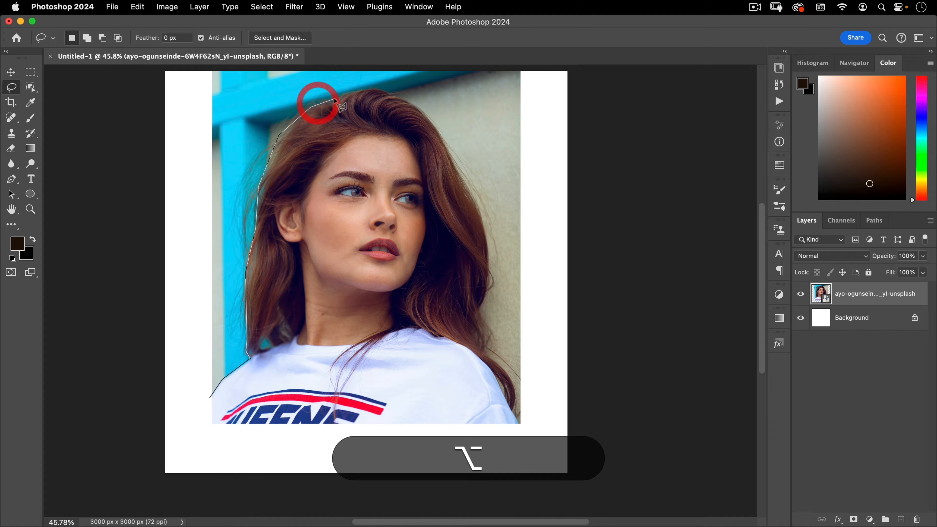
{"action": "left_click", "coordinate": [335, 98], "text": "alt"}
{"action": "left_click", "coordinate": [363, 89], "text": "alt"}
{"action": "left_click", "coordinate": [383, 91], "text": "alt"}
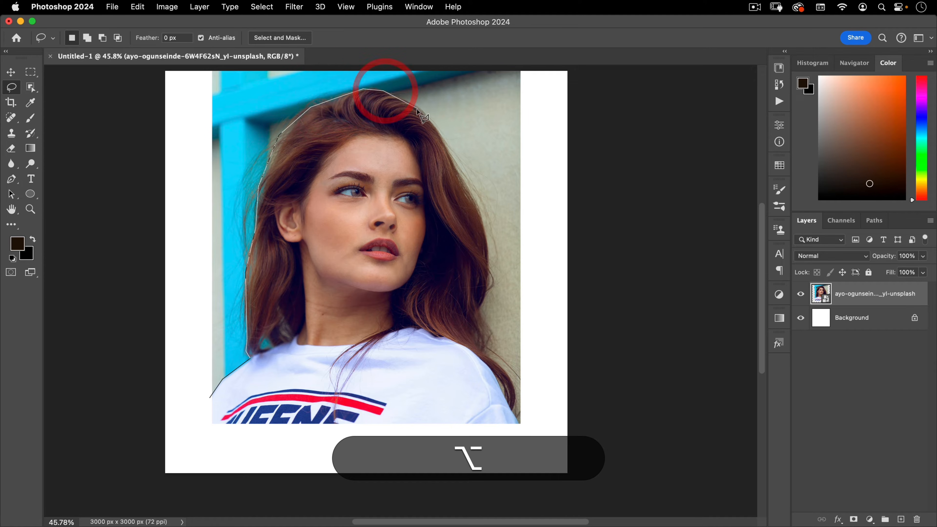
{"action": "left_click", "coordinate": [426, 118], "text": "alt"}
{"action": "left_click", "coordinate": [449, 154], "text": "alt"}
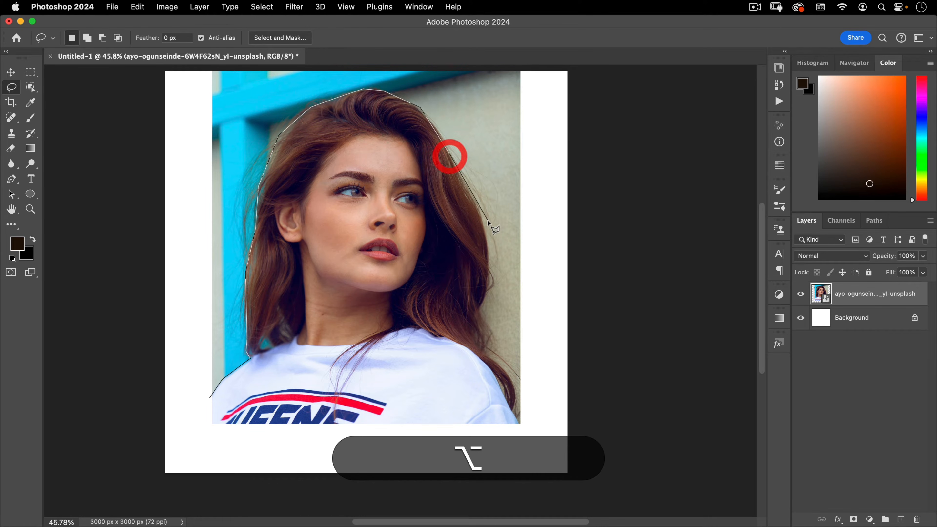
{"action": "left_click", "coordinate": [480, 213], "text": "alt"}
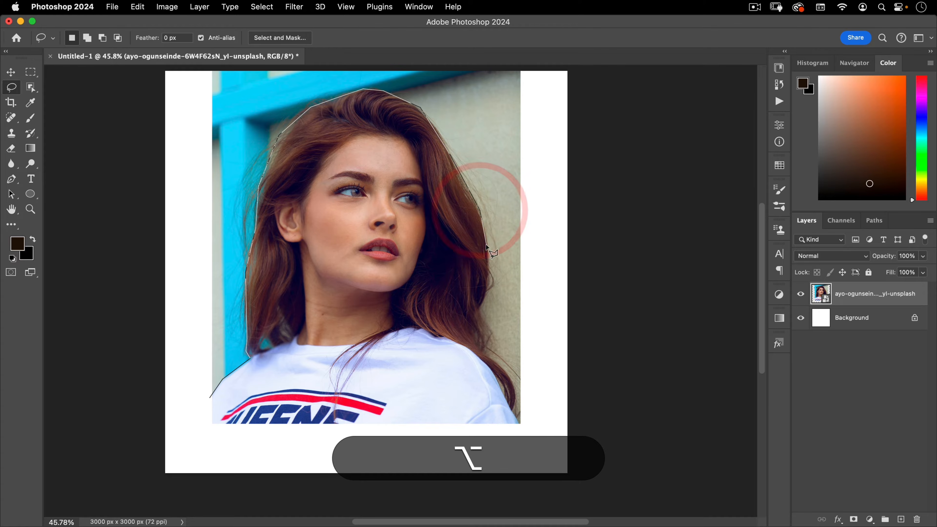
{"action": "left_click", "coordinate": [487, 245], "text": "alt"}
{"action": "left_click", "coordinate": [488, 273], "text": "alt"}
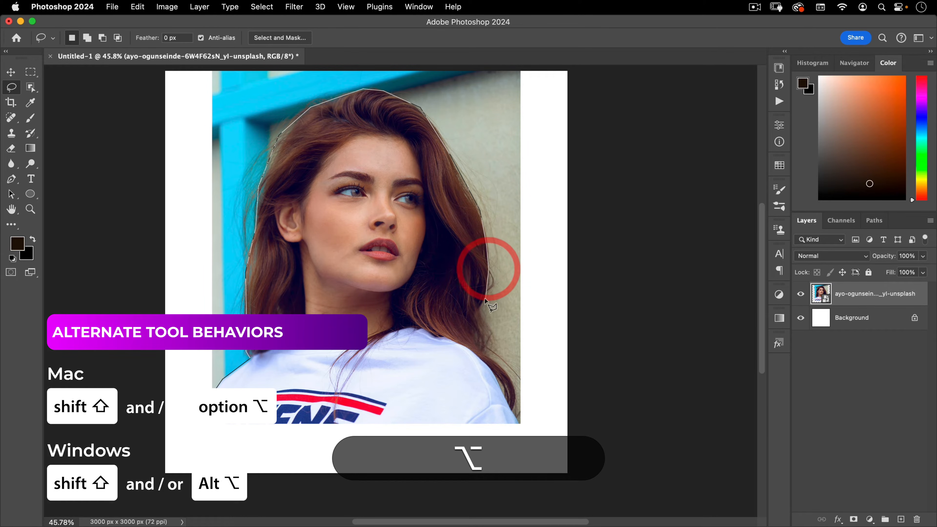
{"action": "left_click", "coordinate": [484, 298], "text": "alt"}
{"action": "left_click", "coordinate": [479, 310], "text": "alt"}
{"action": "left_click", "coordinate": [488, 332], "text": "alt"}
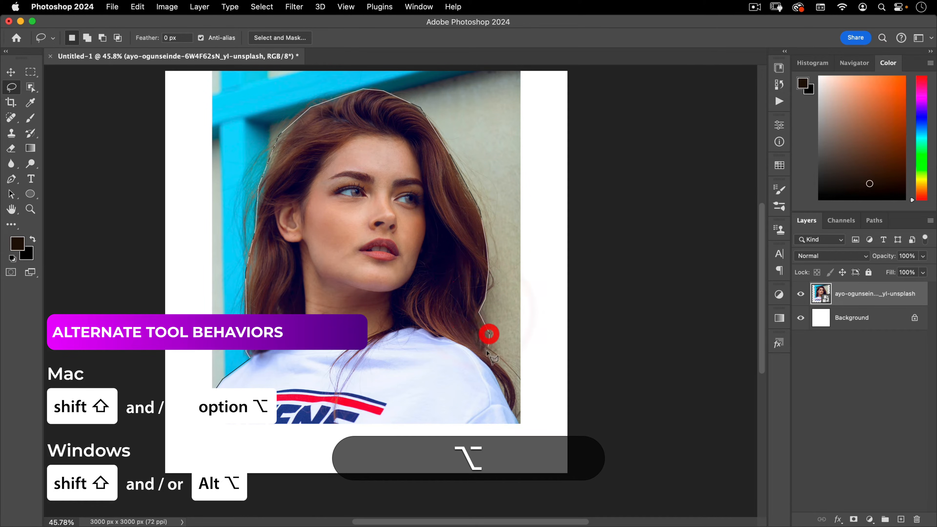
{"action": "left_click", "coordinate": [484, 356], "text": "alt"}
{"action": "left_click", "coordinate": [505, 370], "text": "alt"}
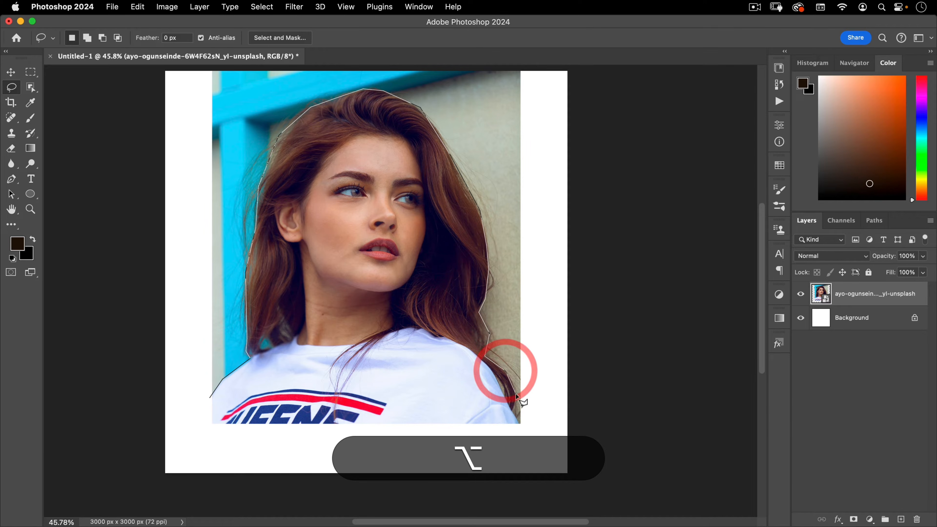
{"action": "left_click", "coordinate": [515, 396], "text": "alt"}
{"action": "left_click", "coordinate": [524, 436], "text": "alt"}
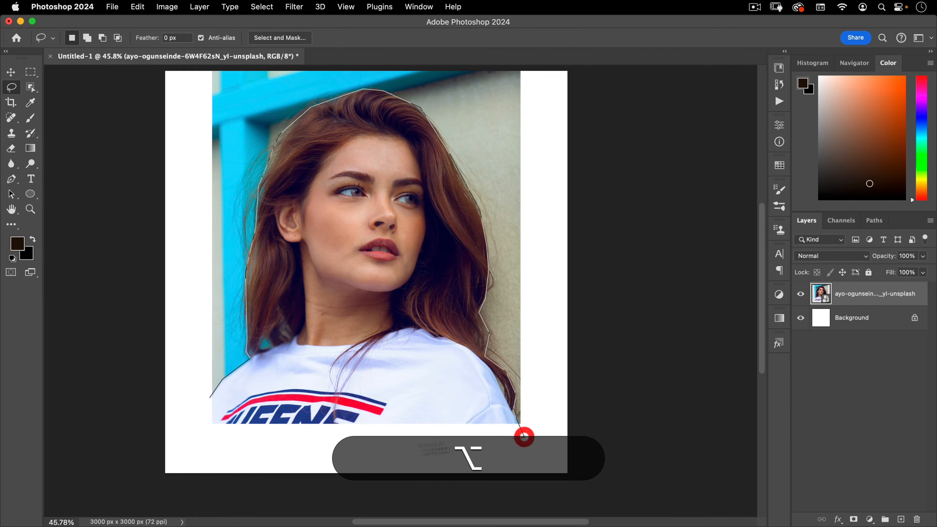
{"action": "left_click", "coordinate": [194, 453], "text": "alt"}
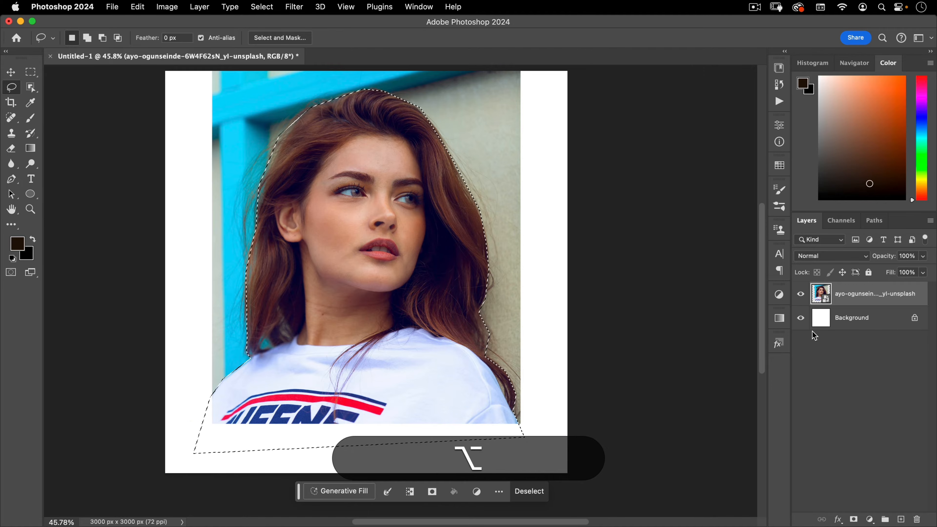
{"action": "left_click", "coordinate": [432, 491]}
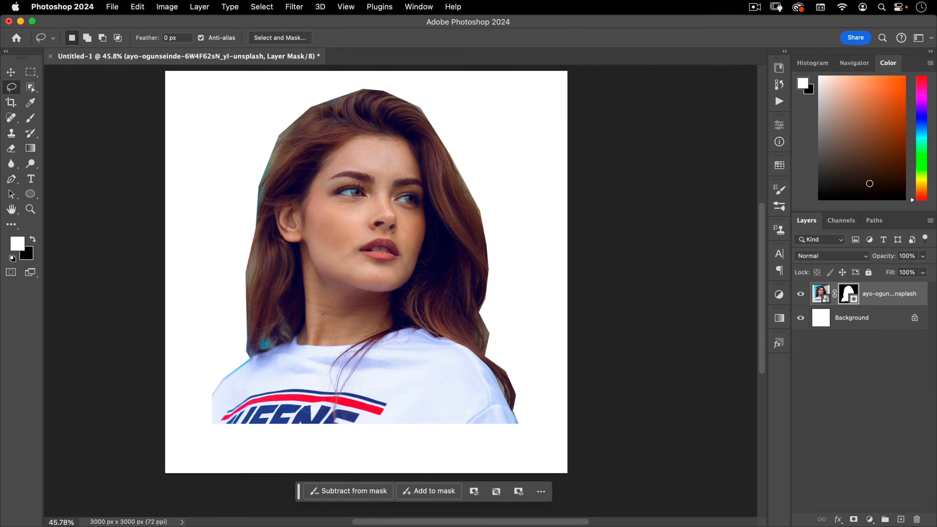
Lasso the woman's shirt with straight segments, following the shoulders and neckline and extending the selection below the canvas edge
{"action": "left_click", "coordinate": [204, 401], "text": "alt"}
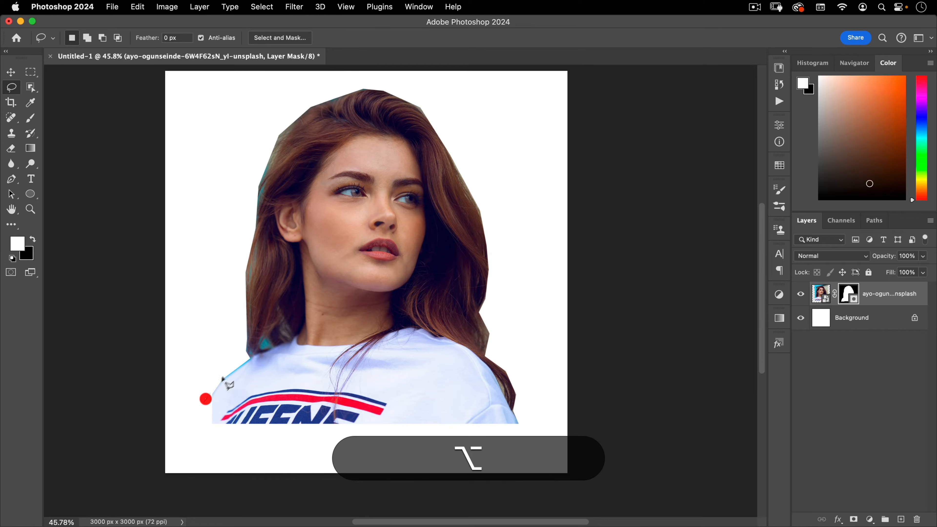
{"action": "left_click", "coordinate": [216, 377], "text": "alt"}
{"action": "left_click", "coordinate": [253, 354], "text": "alt"}
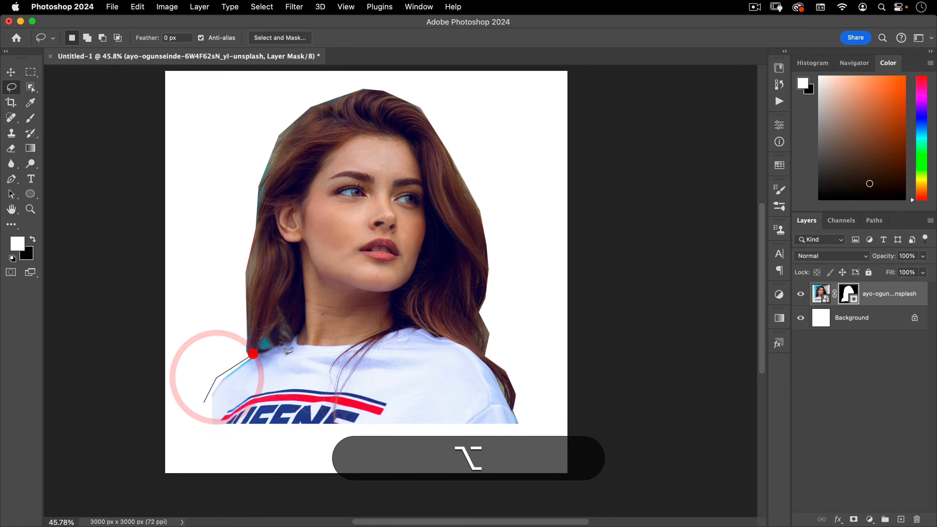
{"action": "left_click", "coordinate": [301, 328], "text": "alt"}
{"action": "left_click", "coordinate": [299, 339], "text": "alt"}
{"action": "left_click", "coordinate": [325, 343], "text": "alt"}
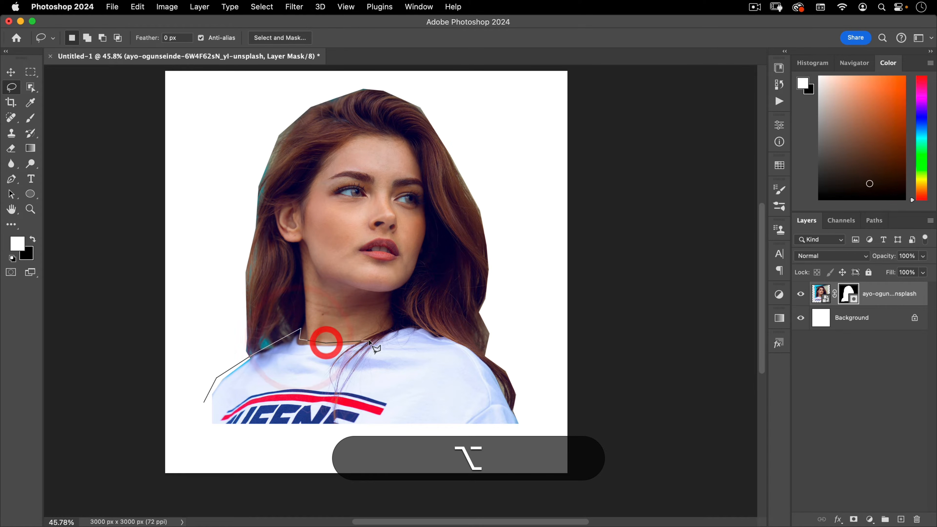
{"action": "left_click", "coordinate": [370, 341], "text": "alt"}
{"action": "left_click", "coordinate": [397, 324], "text": "alt"}
{"action": "left_click", "coordinate": [425, 325], "text": "alt"}
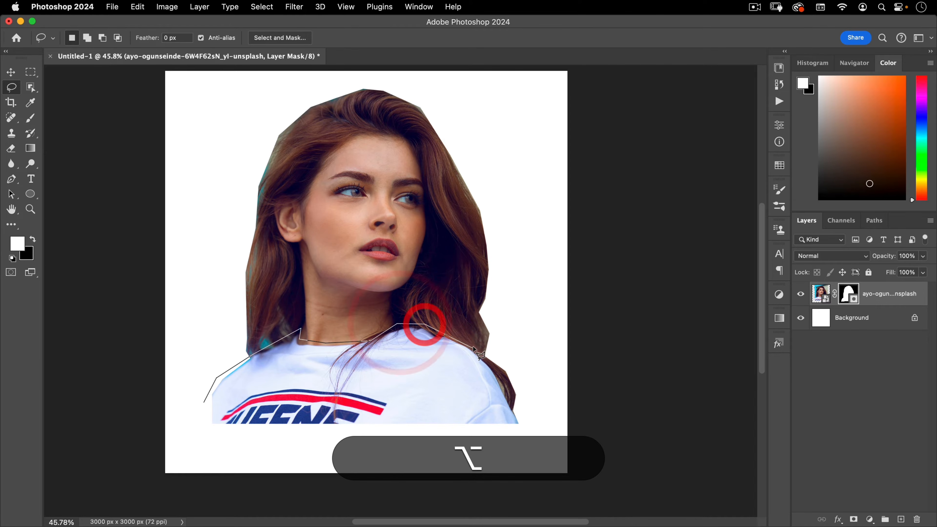
{"action": "left_click", "coordinate": [472, 345], "text": "alt"}
{"action": "left_click", "coordinate": [502, 377], "text": "alt"}
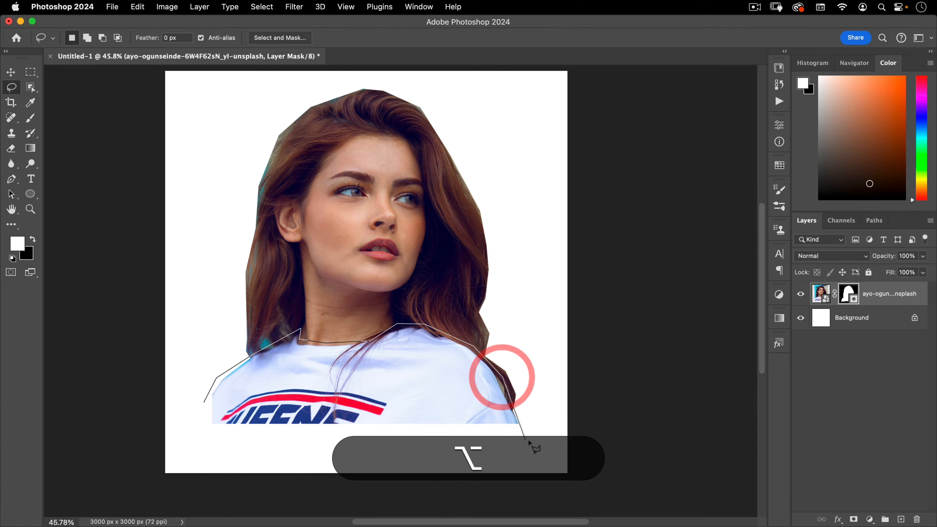
{"action": "left_click", "coordinate": [538, 450], "text": "alt"}
{"action": "left_click", "coordinate": [552, 480], "text": "alt"}
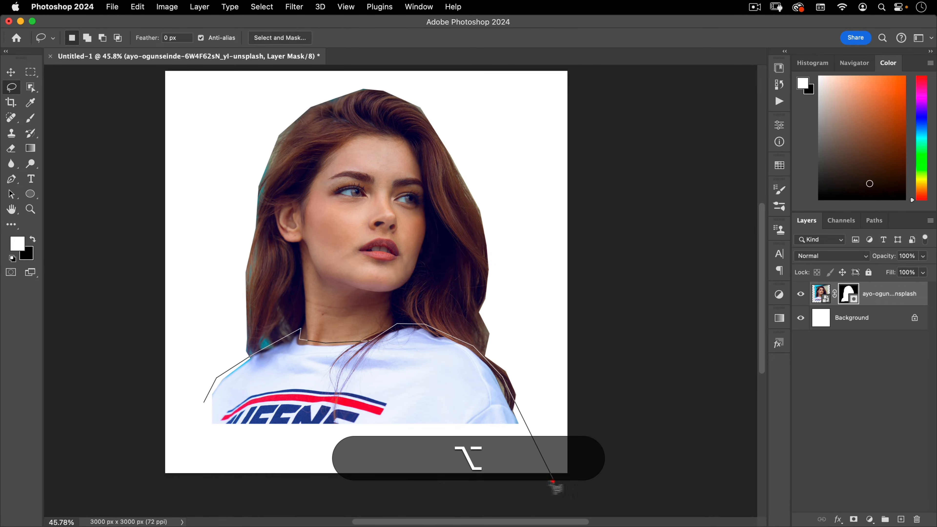
{"action": "double_click", "coordinate": [187, 477]}
Fill the selection using Generative Fill with the prompt "medieval dress bodice"
{"action": "left_click", "coordinate": [347, 492]}
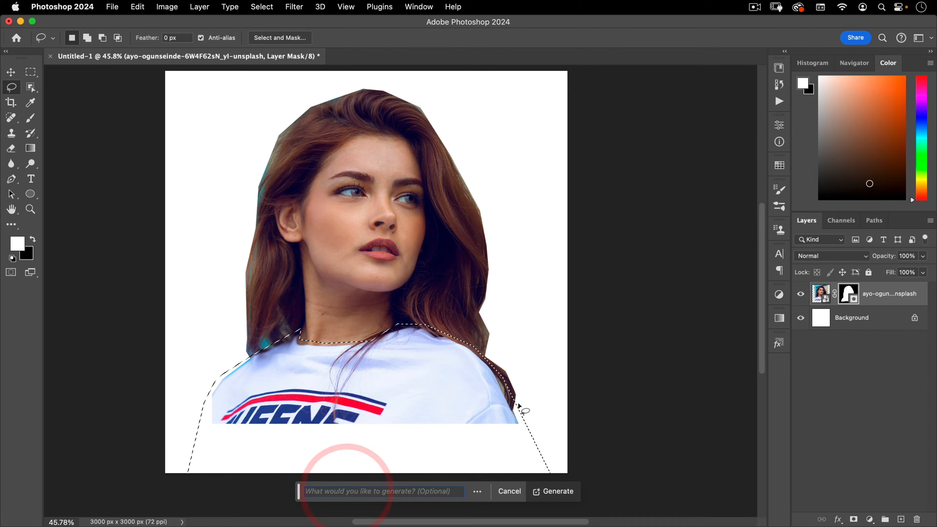
{"action": "type", "text": "medieval dress "}
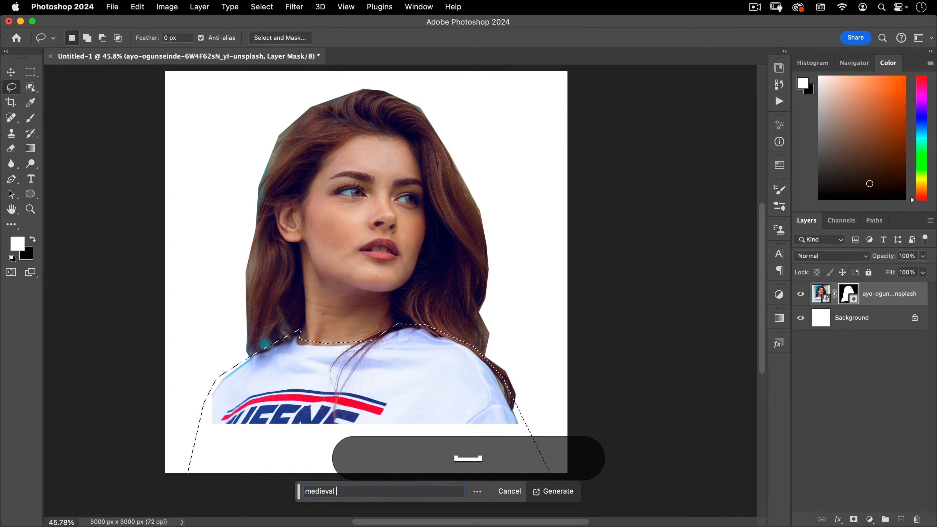
{"action": "type", "text": "bodice"}
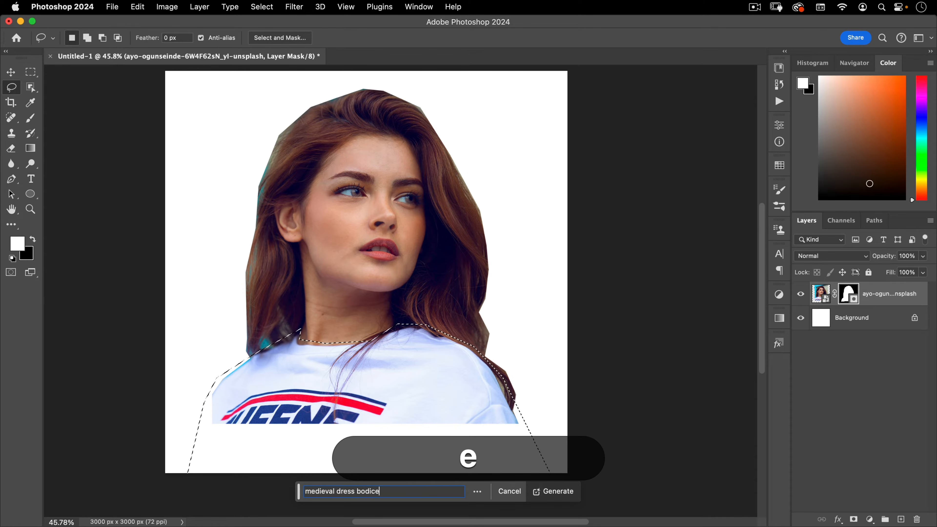
{"action": "key", "text": "Return"}
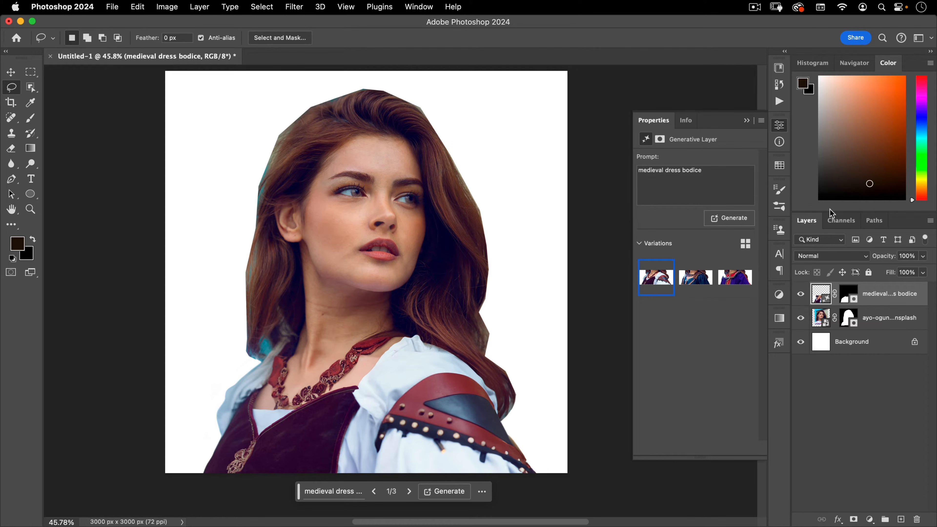
{"action": "left_click", "coordinate": [880, 322], "text": "shift"}
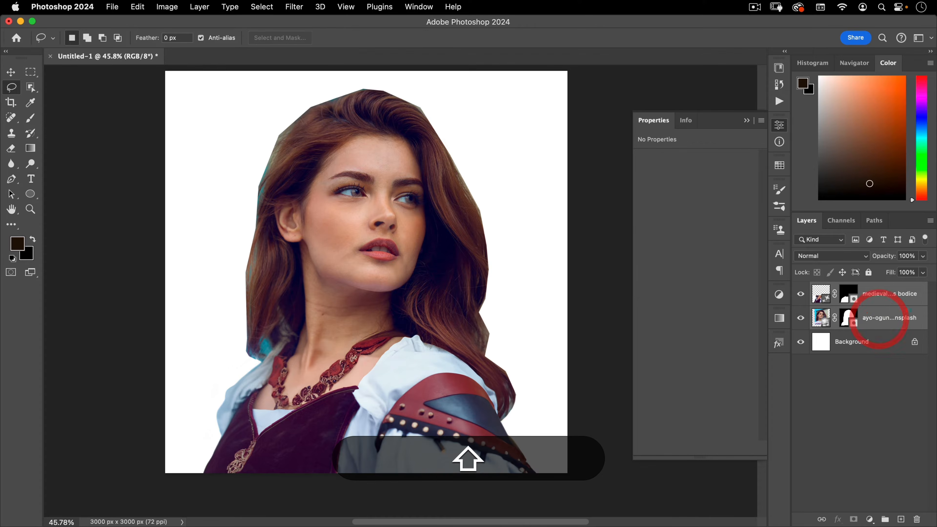
{"action": "right_click", "coordinate": [898, 308]}
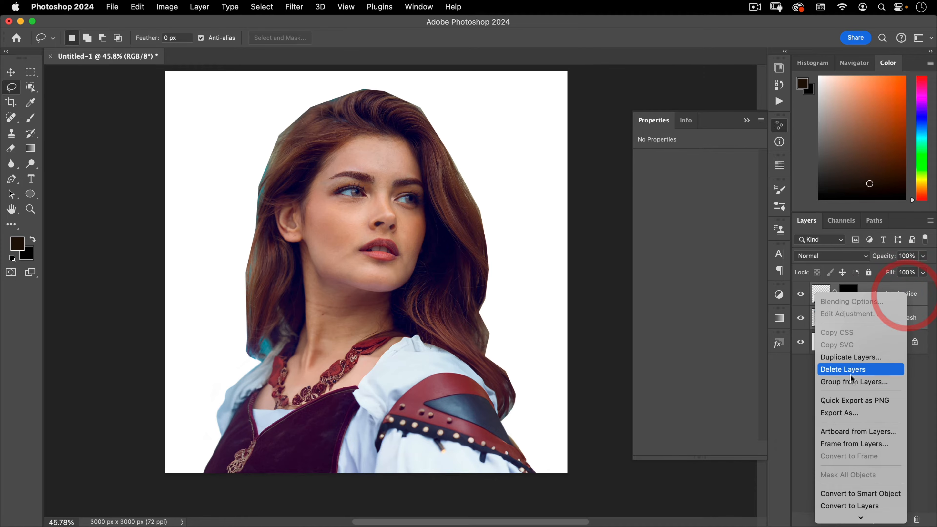
{"action": "left_click", "coordinate": [845, 493]}
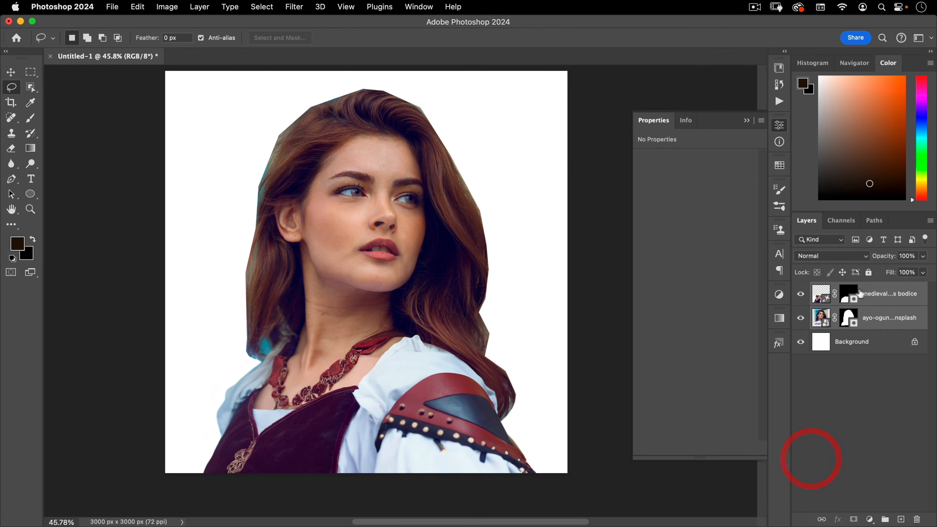
Add a Black & White adjustment above the bodice layer and convert it with the bodice and portrait layers into one smart object
{"action": "left_click", "coordinate": [869, 520]}
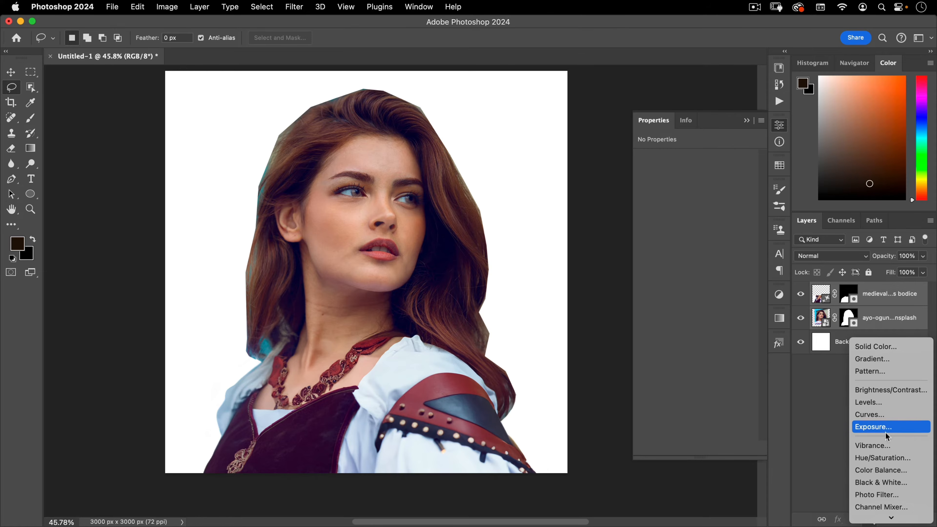
{"action": "left_click", "coordinate": [876, 483]}
{"action": "left_click", "coordinate": [889, 342], "text": "shift"}
{"action": "right_click", "coordinate": [889, 340]}
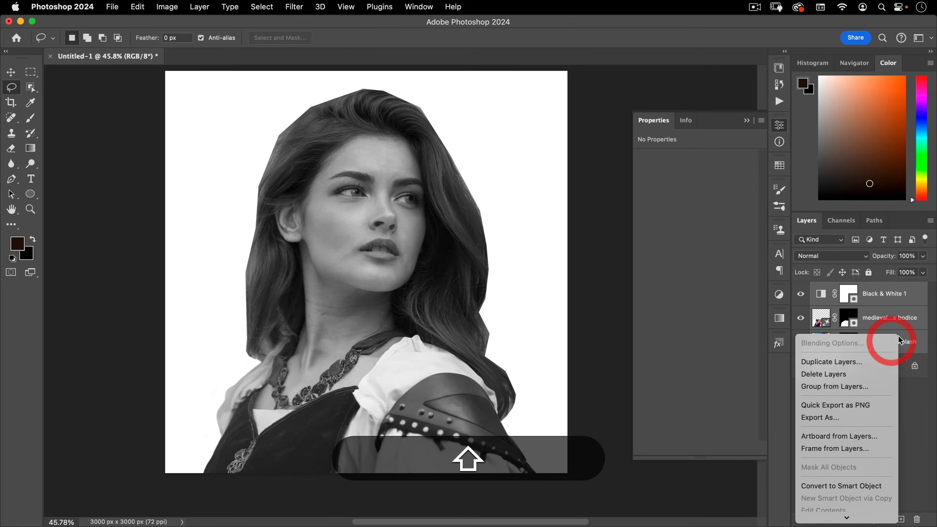
{"action": "left_click", "coordinate": [828, 486]}
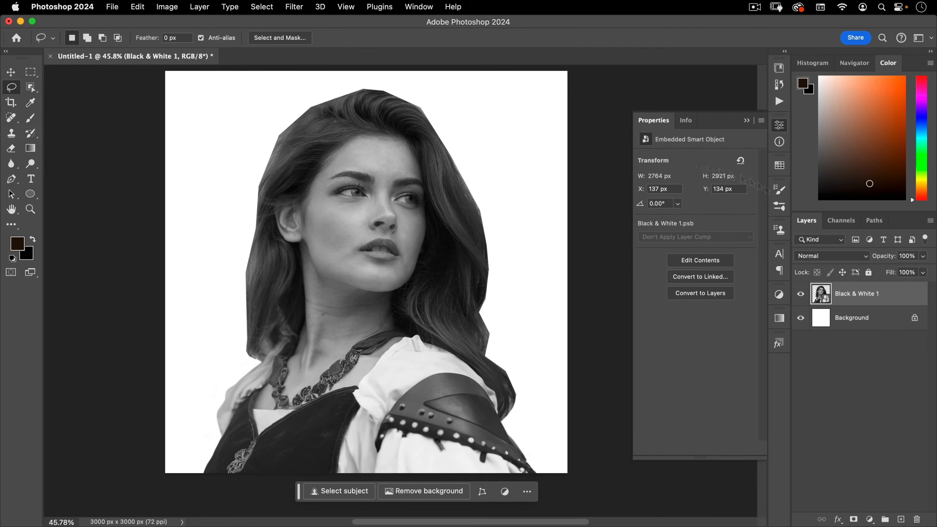
Select a full-width rectangular band from just below the neck to the canvas bottom and draw a horizontal black-to-white linear gradient across it
{"action": "left_click", "coordinate": [32, 73]}
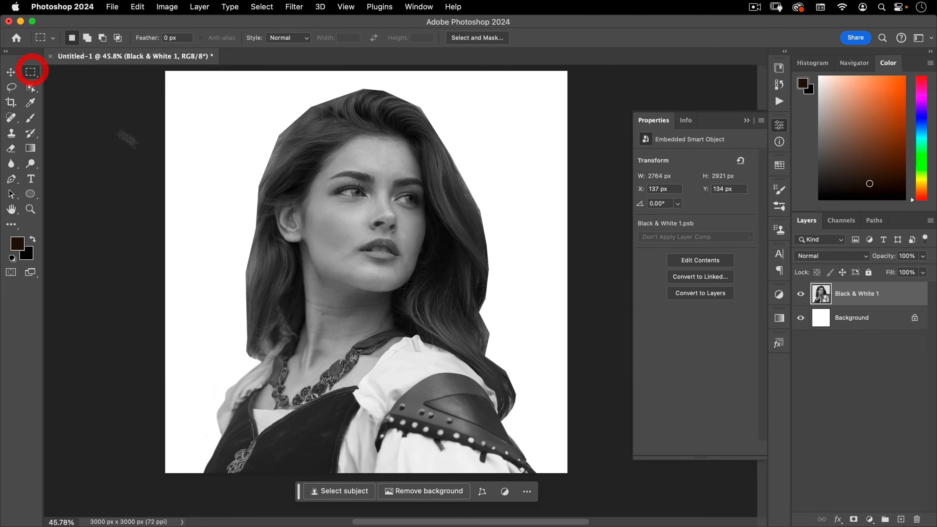
{"action": "left_click_drag", "start_coordinate": [137, 368], "coordinate": [614, 490]}
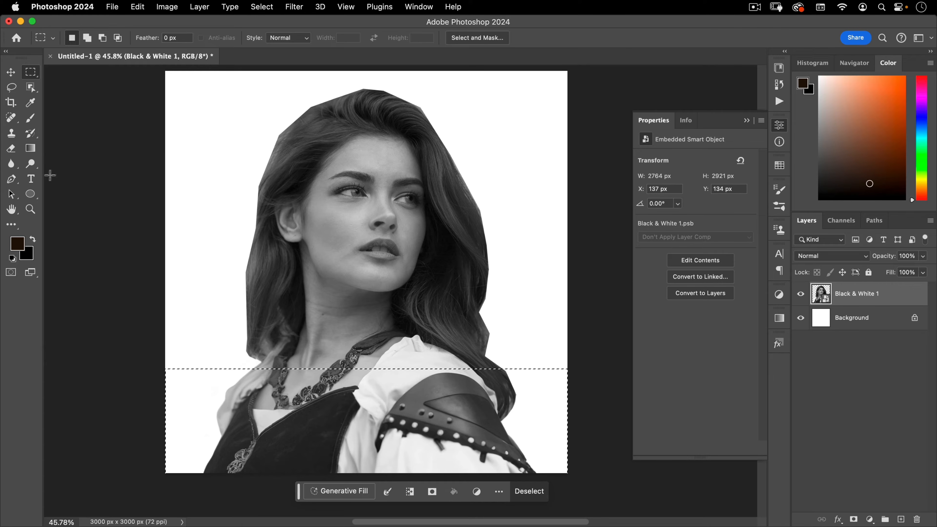
{"action": "left_click", "coordinate": [31, 150]}
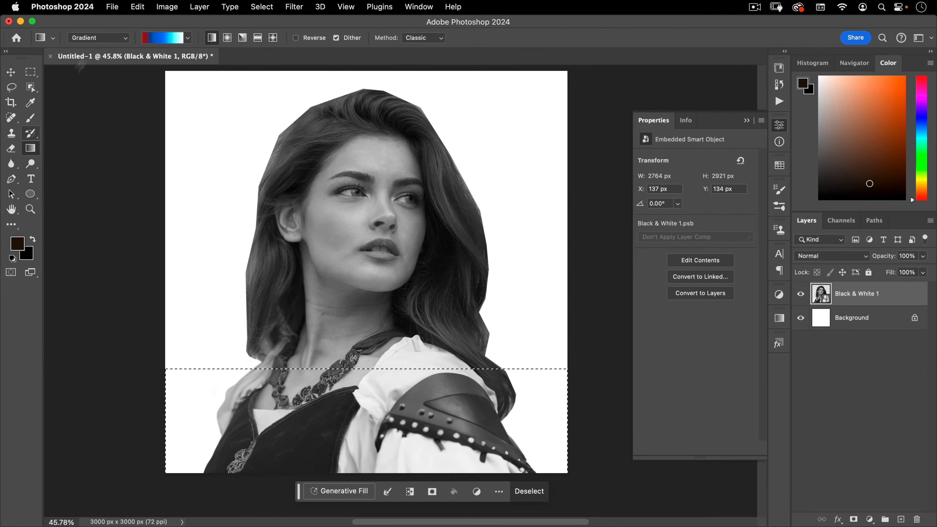
{"action": "left_click", "coordinate": [117, 39]}
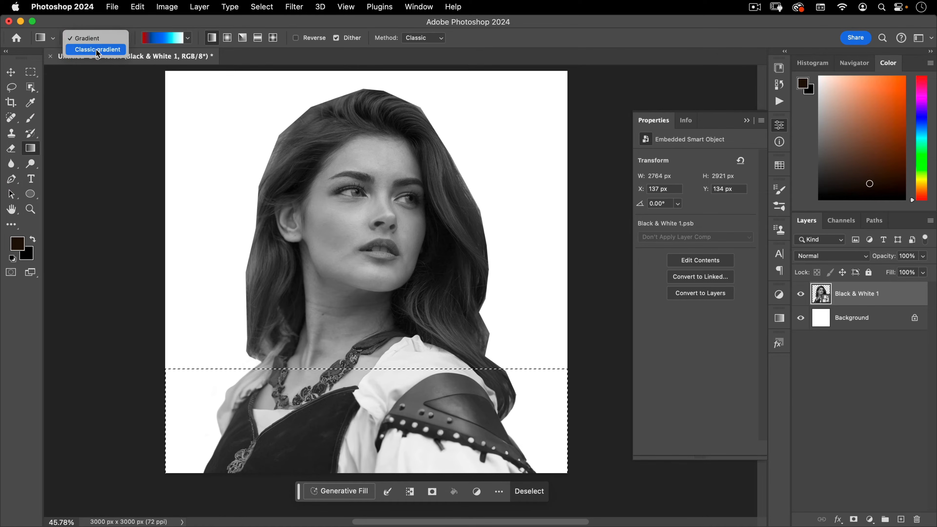
{"action": "left_click", "coordinate": [98, 39]}
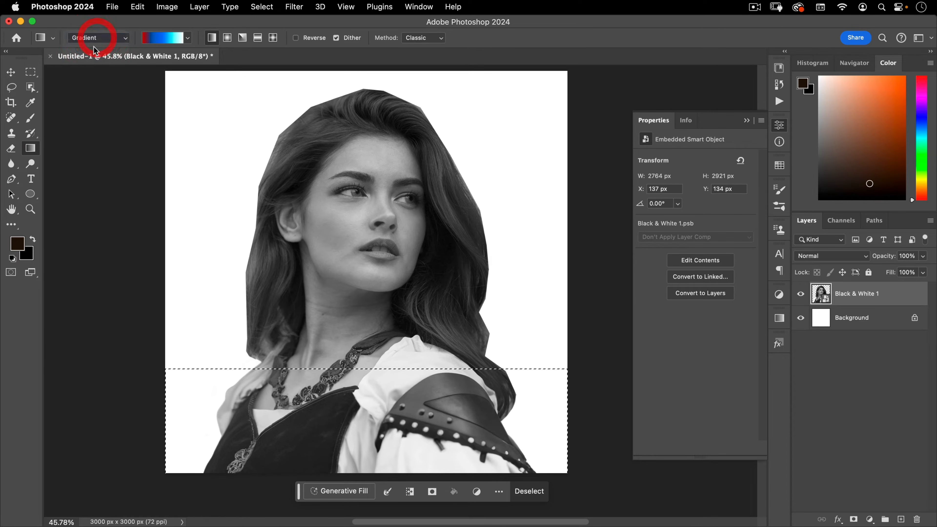
{"action": "left_click", "coordinate": [186, 38]}
{"action": "left_click", "coordinate": [101, 59]}
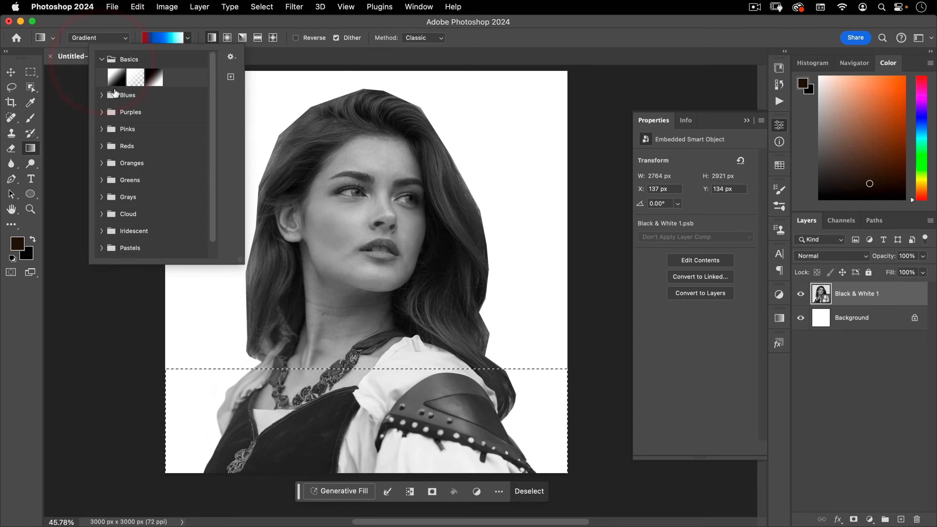
{"action": "left_click", "coordinate": [151, 77]}
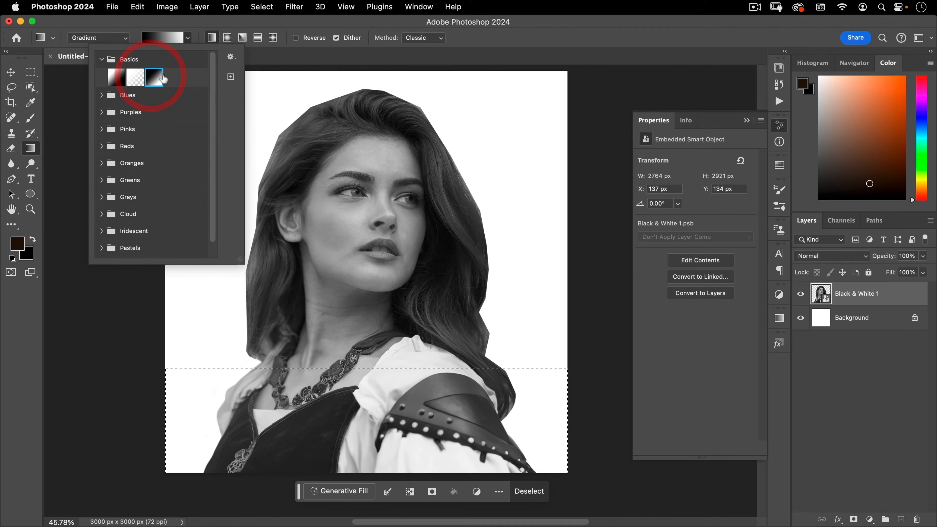
{"action": "left_click", "coordinate": [164, 22]}
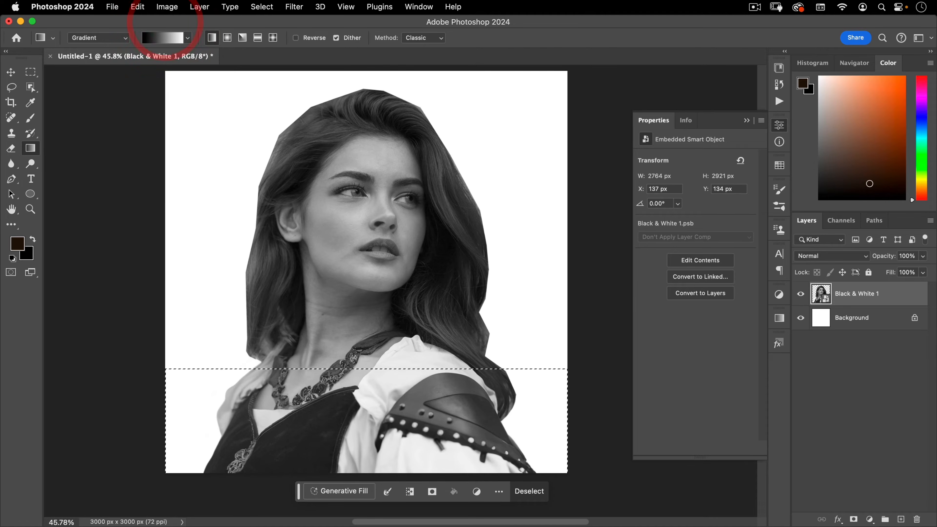
{"action": "left_click_drag", "start_coordinate": [166, 404], "coordinate": [570, 404]}
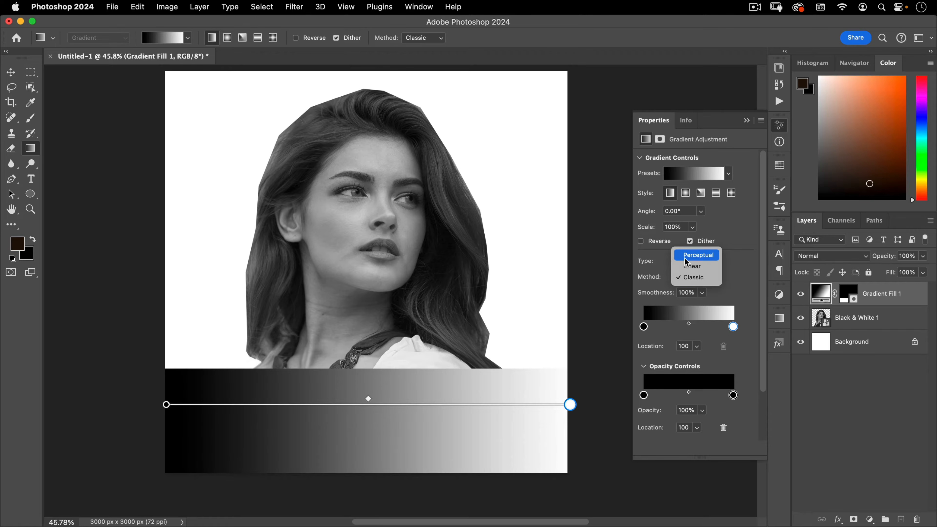
Try the Perceptual method on the gradient fill, and set it back to Classic
{"action": "left_click", "coordinate": [689, 255]}
{"action": "left_click", "coordinate": [698, 277]}
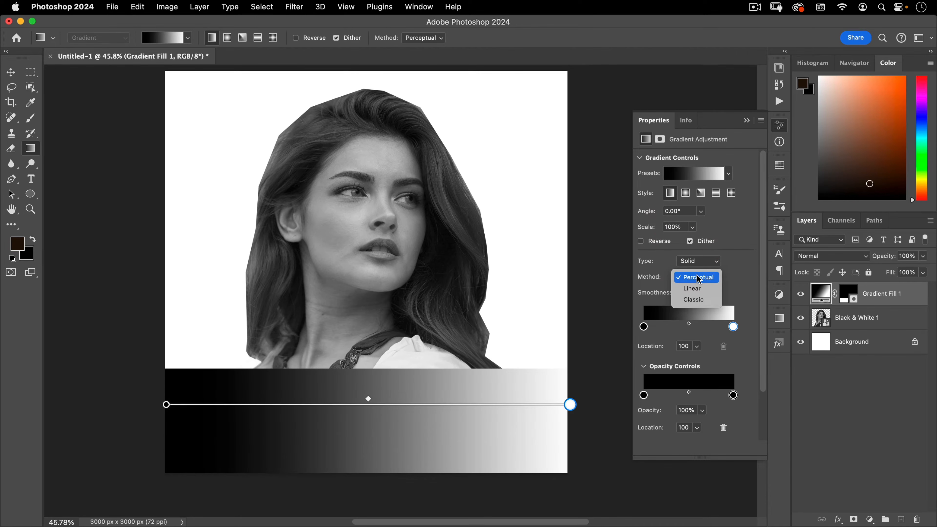
{"action": "left_click", "coordinate": [694, 293]}
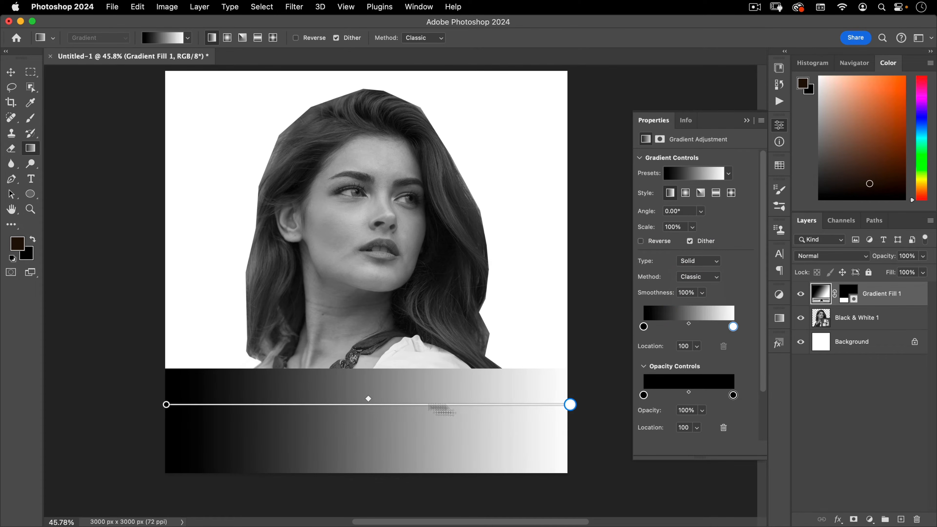
Finish editing the gradient and add a Posterize adjustment layer above the gradient fill
{"action": "left_click", "coordinate": [780, 131]}
{"action": "left_click", "coordinate": [11, 72]}
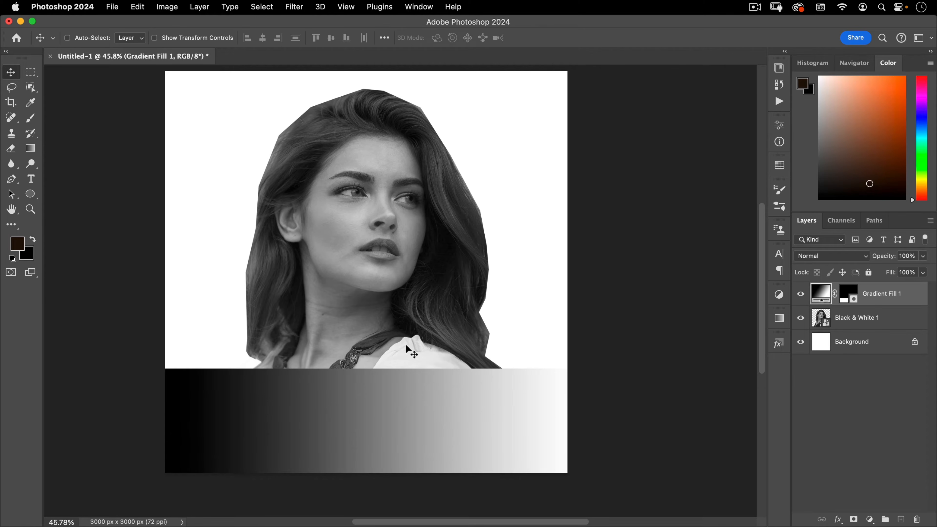
{"action": "left_click", "coordinate": [869, 519]}
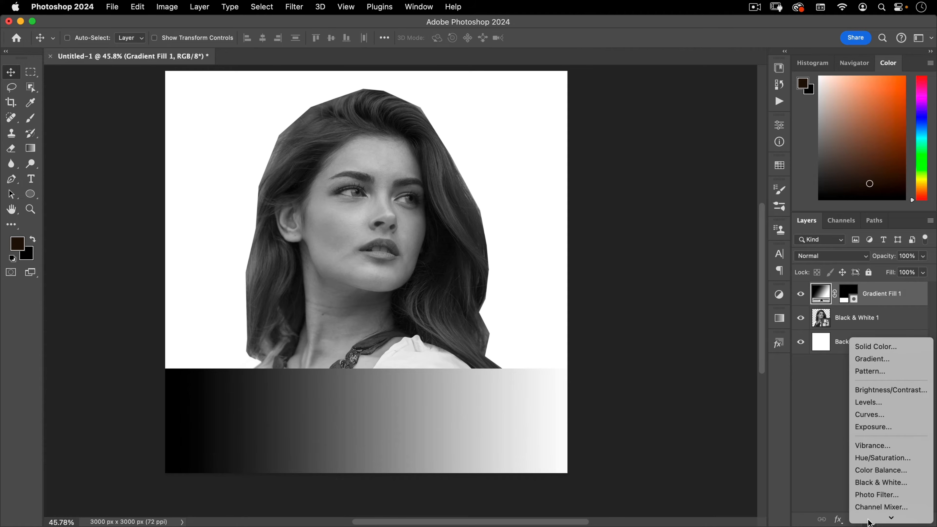
{"action": "scroll", "coordinate": [874, 445], "scroll_direction": "down", "scroll_amount": 3}
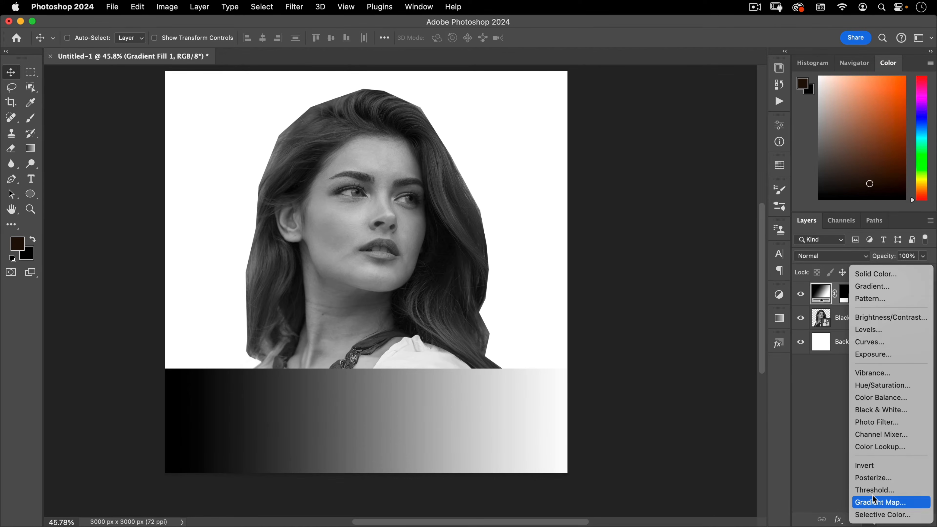
{"action": "left_click", "coordinate": [894, 478]}
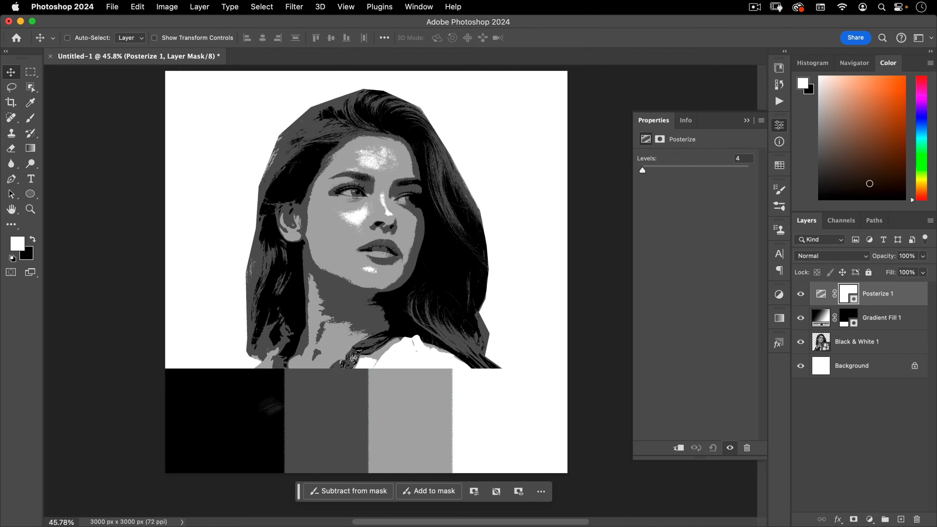
Try 5 and 6 levels for the Posterize adjustment, and set it to 7
{"action": "double_click", "coordinate": [740, 157]}
{"action": "type", "text": "5"}
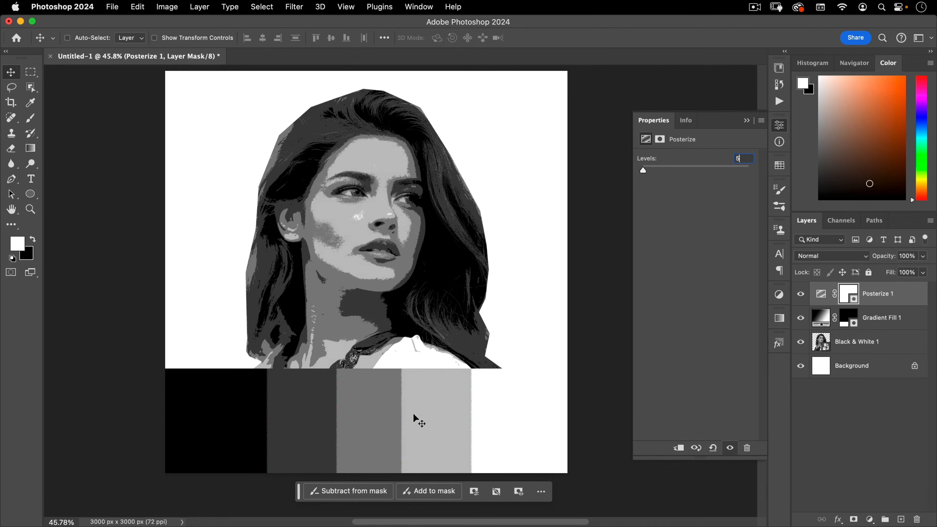
{"action": "left_click", "coordinate": [685, 149]}
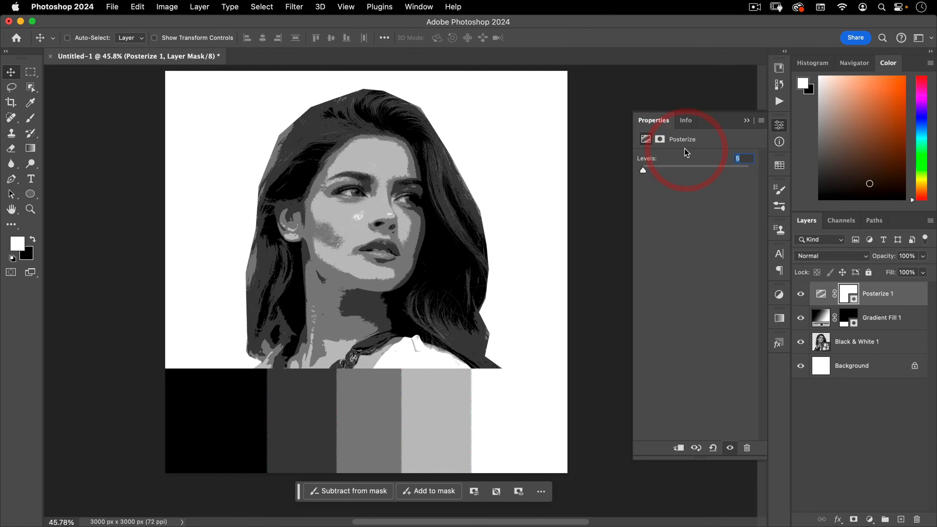
{"action": "type", "text": "6"}
{"action": "left_click", "coordinate": [710, 157]}
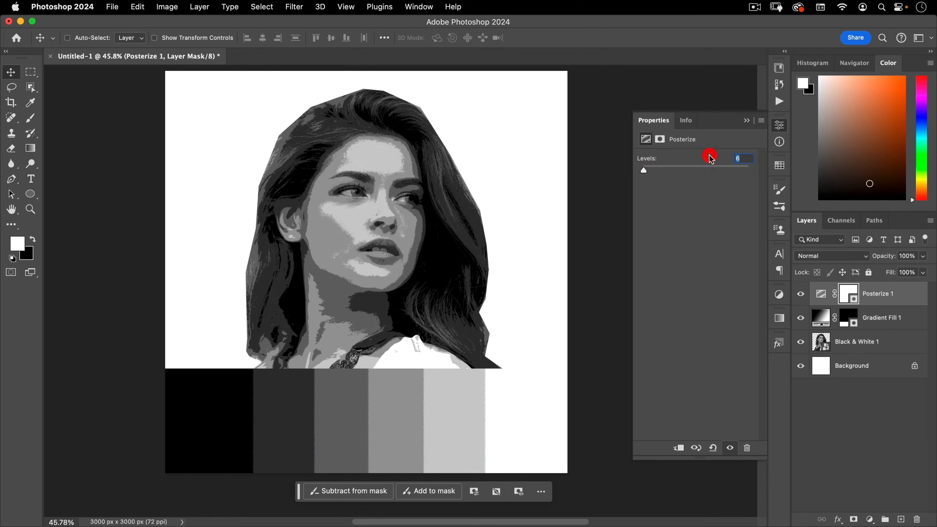
{"action": "type", "text": "7"}
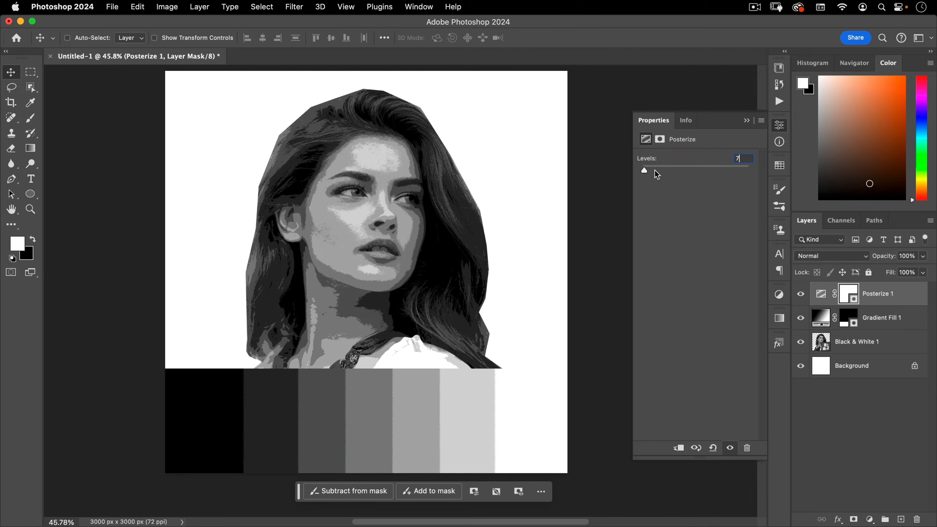
Try 204 levels for the Posterize adjustment, and set it to 5
{"action": "left_click_drag", "start_coordinate": [645, 170], "coordinate": [725, 166]}
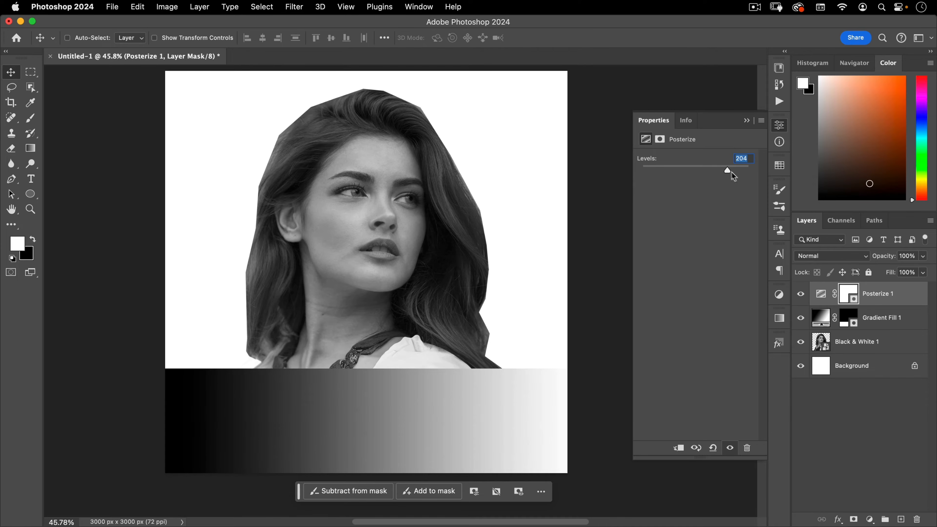
{"action": "left_click_drag", "start_coordinate": [726, 169], "coordinate": [643, 170]}
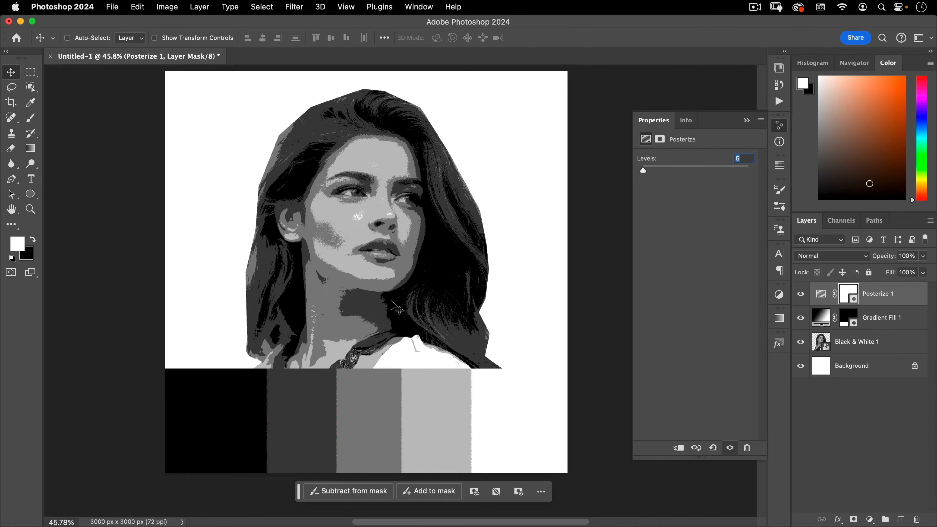
{"action": "left_click", "coordinate": [779, 128]}
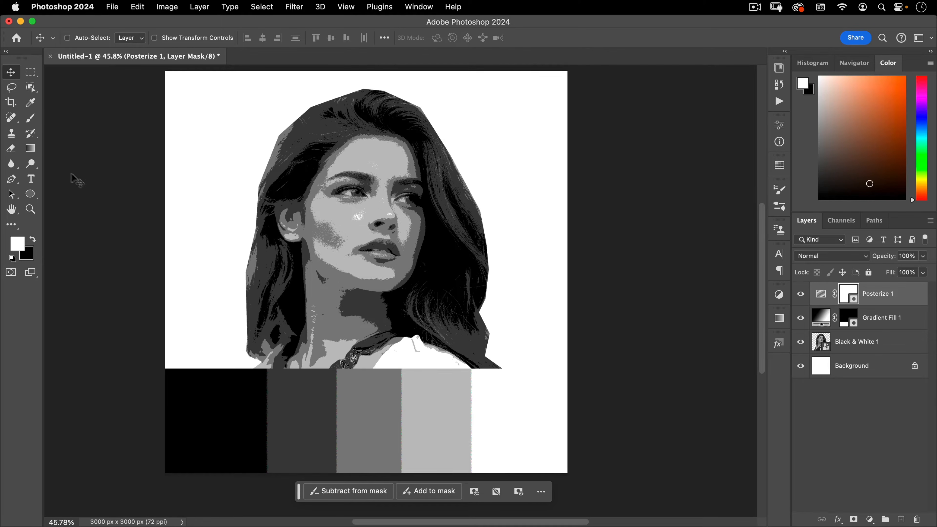
Set the first colour readout in Info to HSB Color and examine the brightness of the posterized gradient bands with the Eyedropper
{"action": "left_click", "coordinate": [30, 102]}
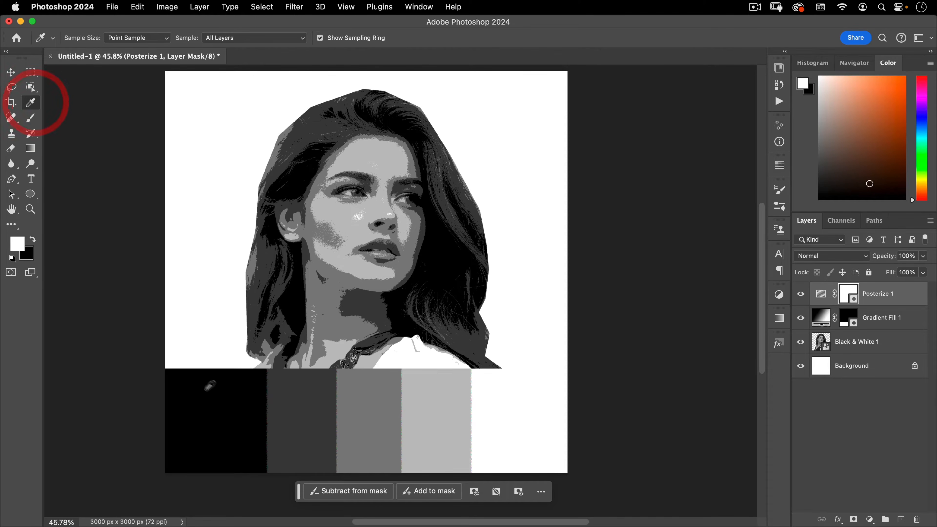
{"action": "left_click", "coordinate": [236, 406]}
{"action": "left_click", "coordinate": [236, 406]}
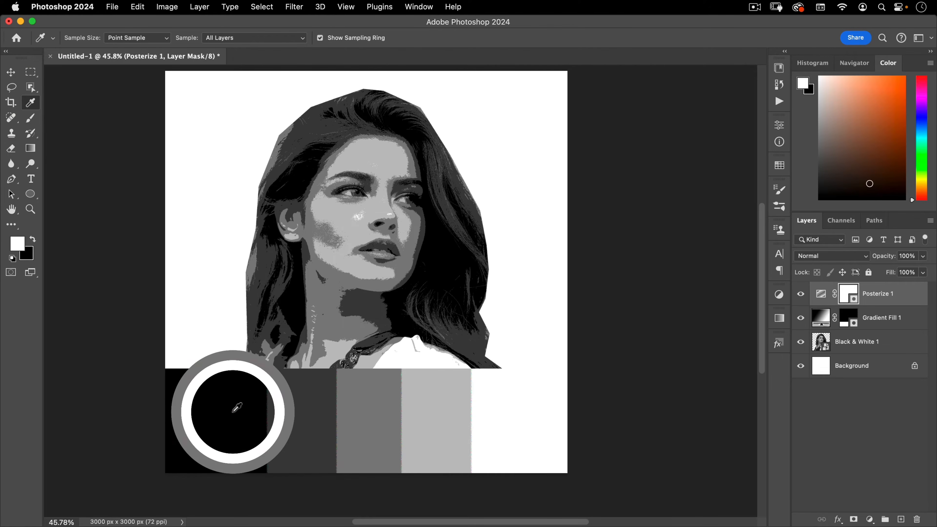
{"action": "left_click", "coordinate": [779, 142]}
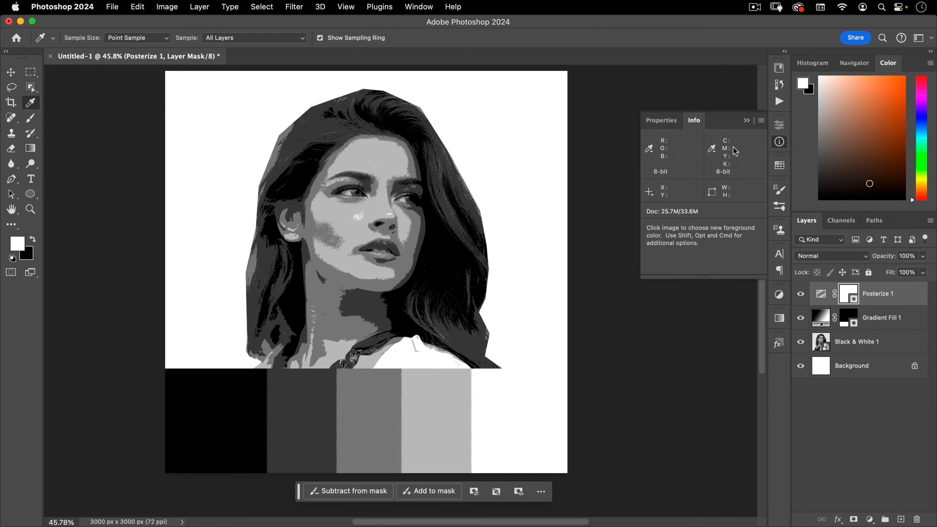
{"action": "left_click", "coordinate": [651, 153]}
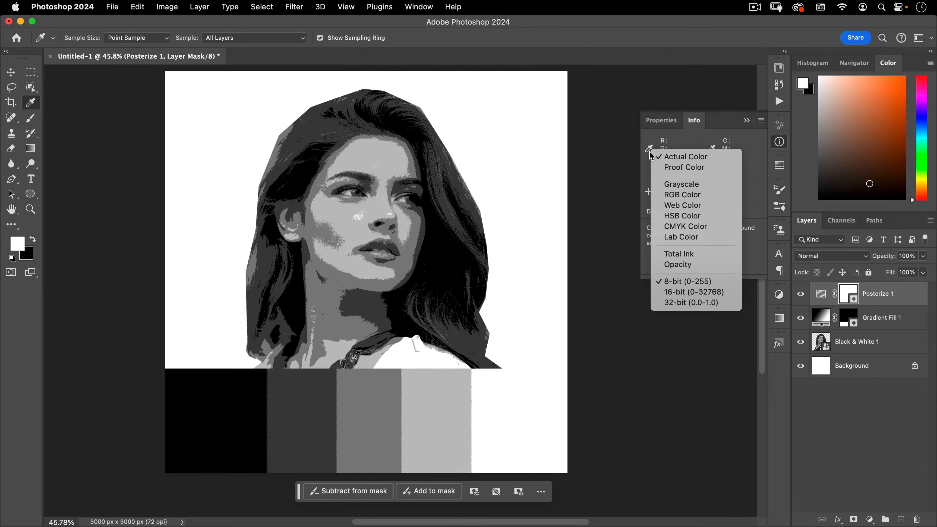
{"action": "left_click", "coordinate": [660, 215]}
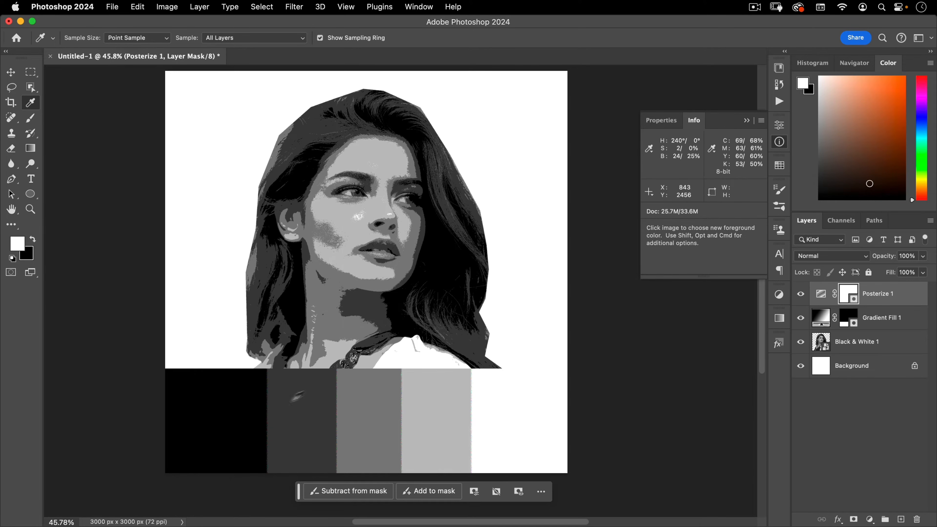
{"action": "left_click", "coordinate": [779, 142]}
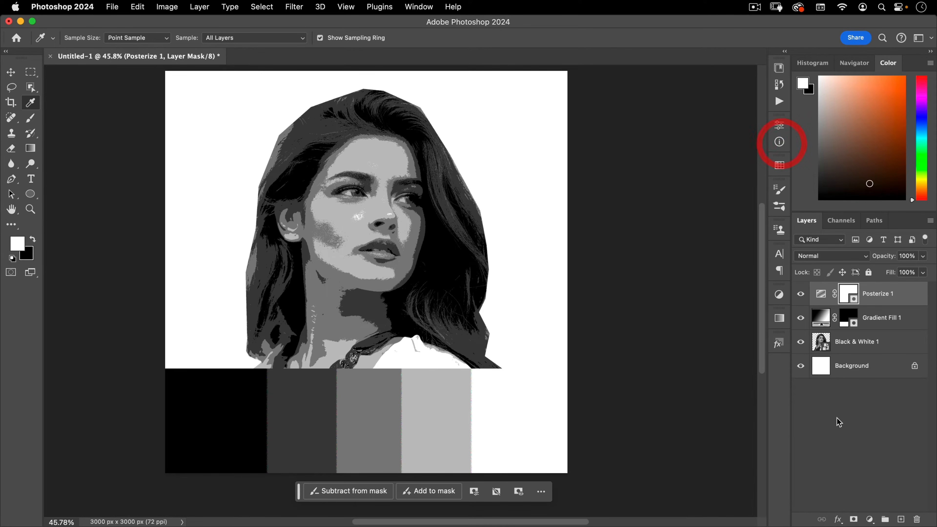
Add a Gradient Map adjustment layer above the Posterize layer and open its gradient for editing
{"action": "left_click", "coordinate": [869, 520]}
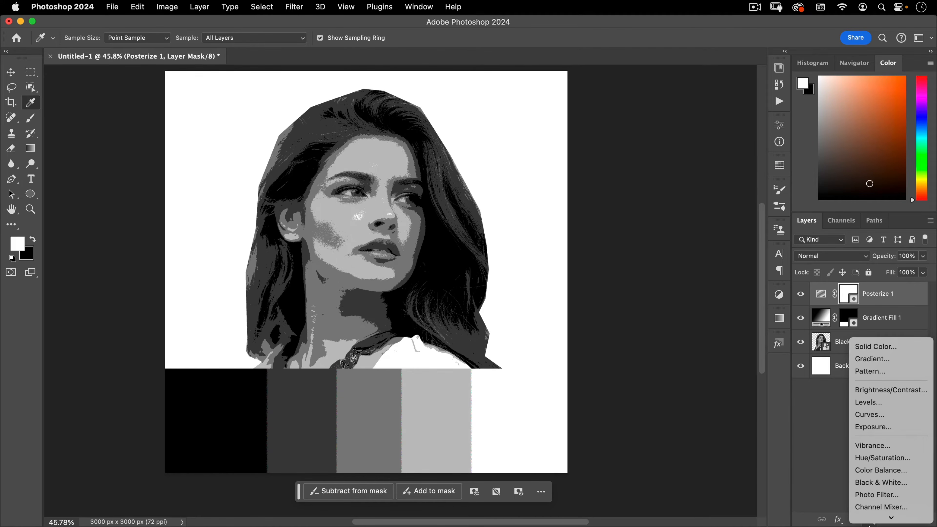
{"action": "mouse_move", "coordinate": [874, 524]}
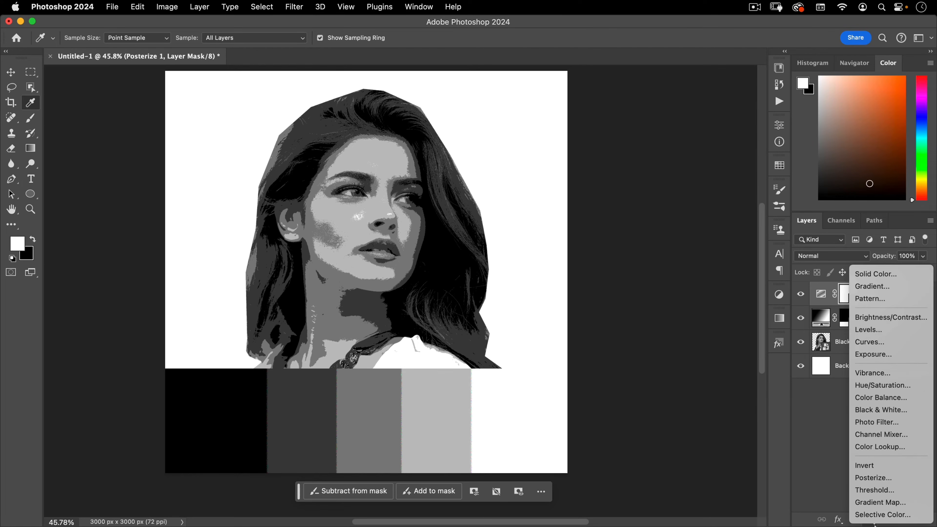
{"action": "left_click", "coordinate": [880, 502]}
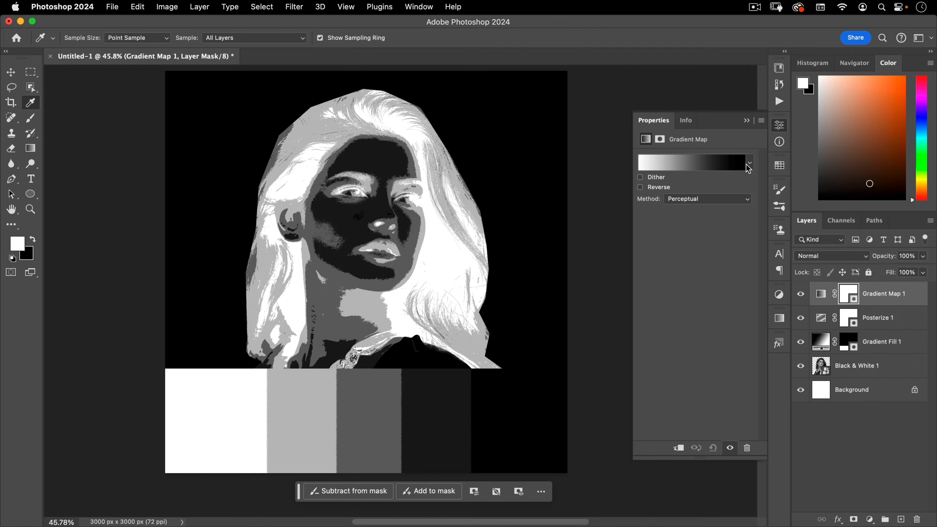
{"action": "left_click", "coordinate": [746, 166]}
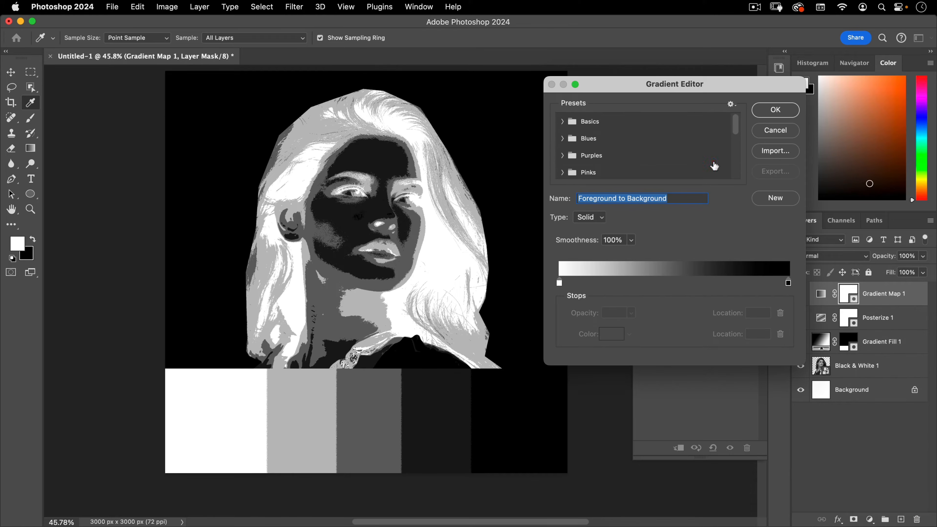
Set the gradient map's starting colour stop at location 0 to pure red (ff0000)
{"action": "left_click", "coordinate": [560, 283]}
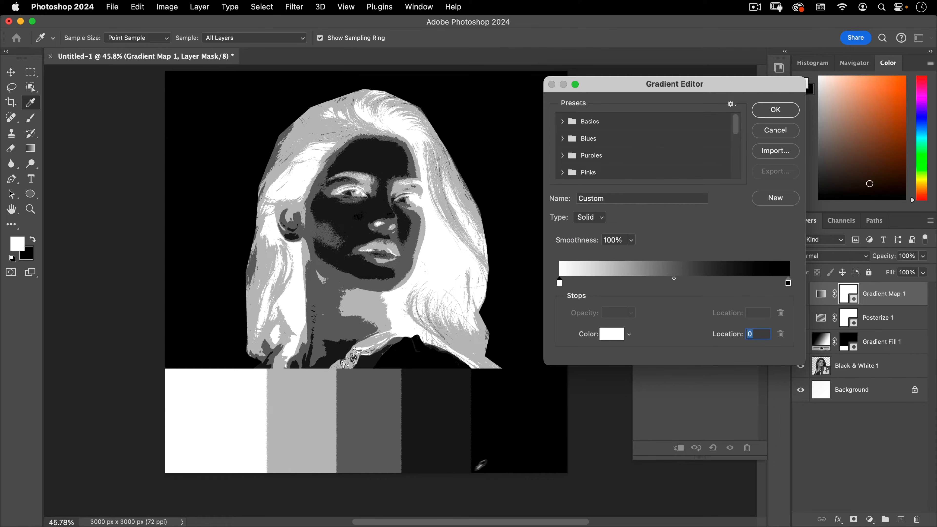
{"action": "left_click", "coordinate": [558, 284]}
{"action": "left_click", "coordinate": [610, 334]}
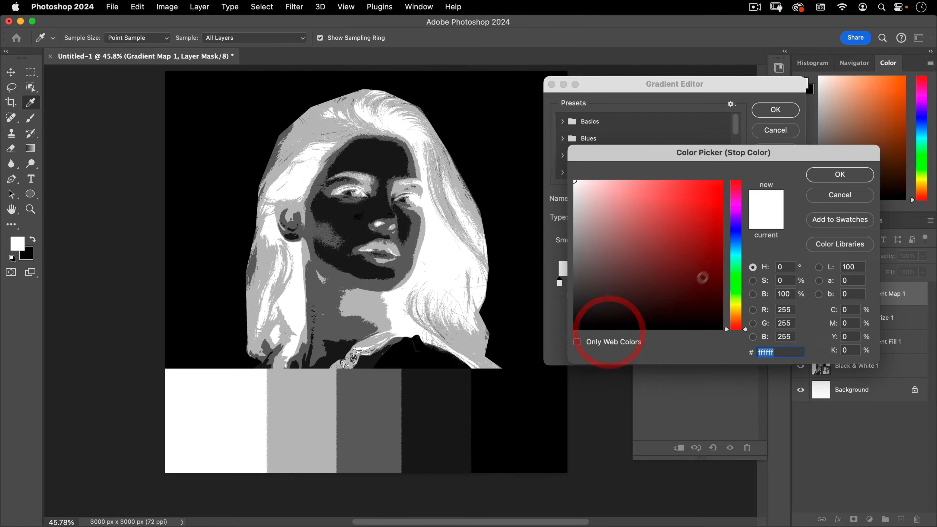
{"action": "left_click_drag", "start_coordinate": [702, 278], "coordinate": [764, 163]}
{"action": "left_click", "coordinate": [832, 174]}
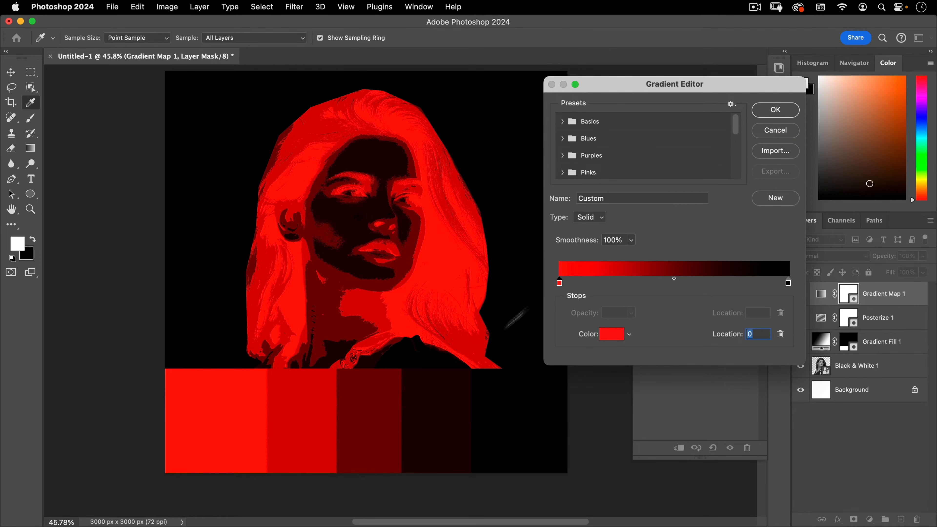
Add a colour stop to the gradient map at location 25 and make it bright green
{"action": "left_click", "coordinate": [604, 281]}
{"action": "type", "text": "2"}
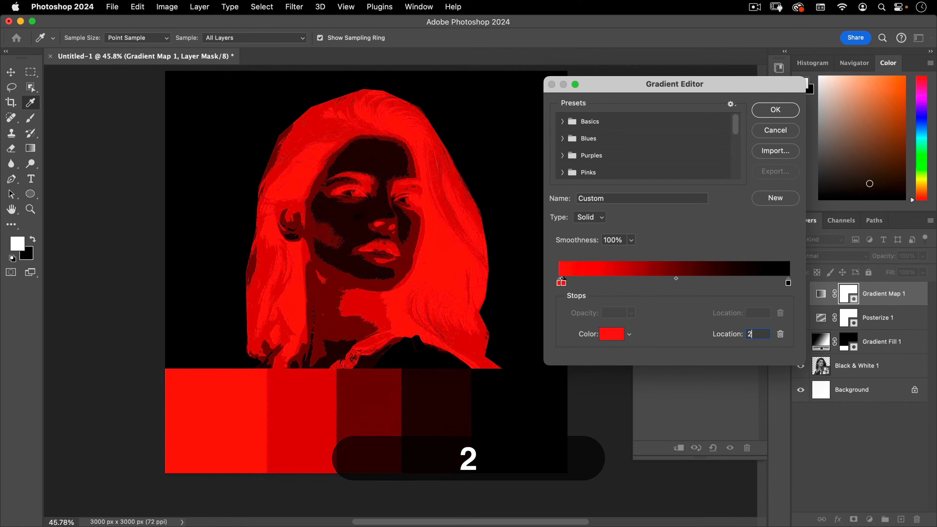
{"action": "type", "text": "5"}
{"action": "left_click", "coordinate": [611, 333]}
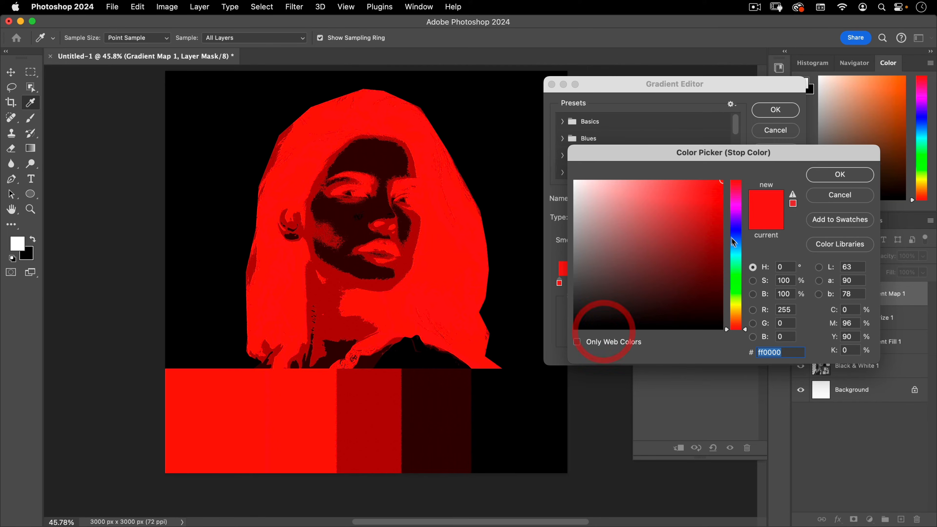
{"action": "left_click", "coordinate": [736, 285]}
{"action": "key", "text": "Return"}
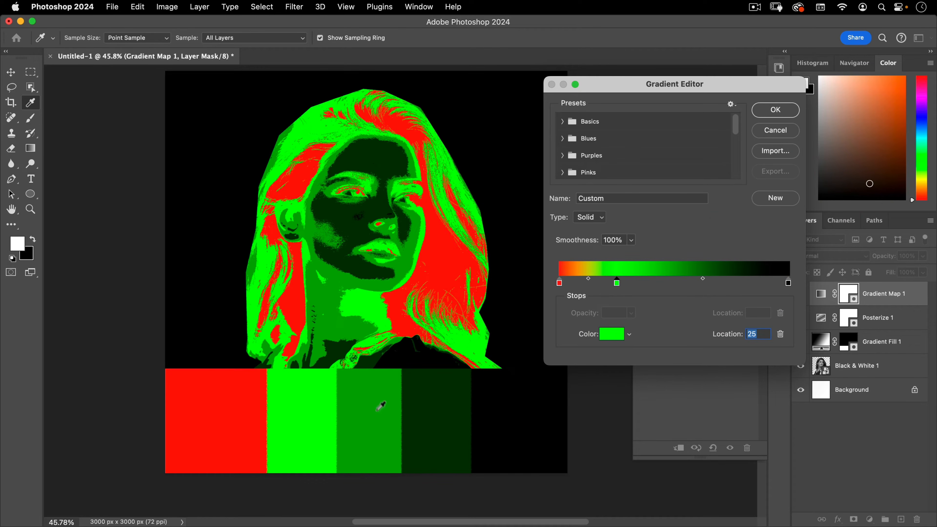
Add a colour stop to the gradient map at location 50 and make it blue (0018ff)
{"action": "left_click", "coordinate": [665, 282]}
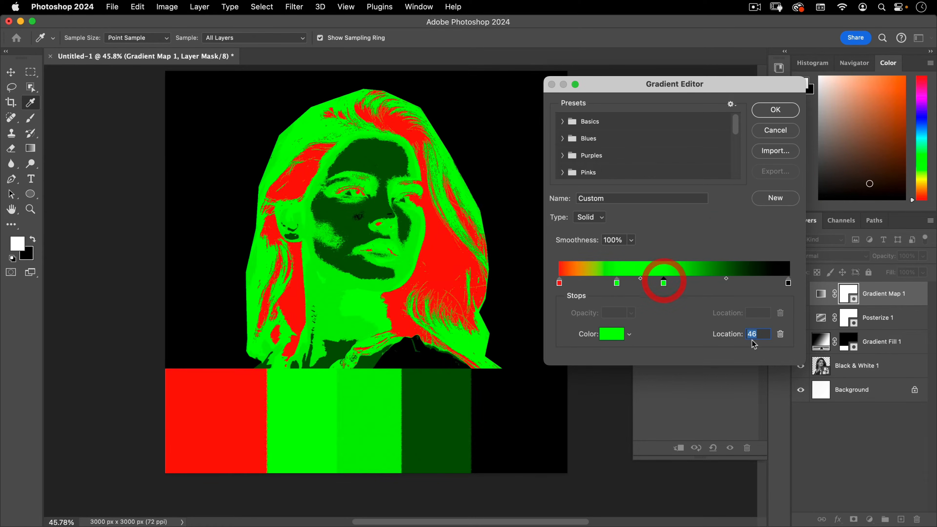
{"action": "type", "text": "50"}
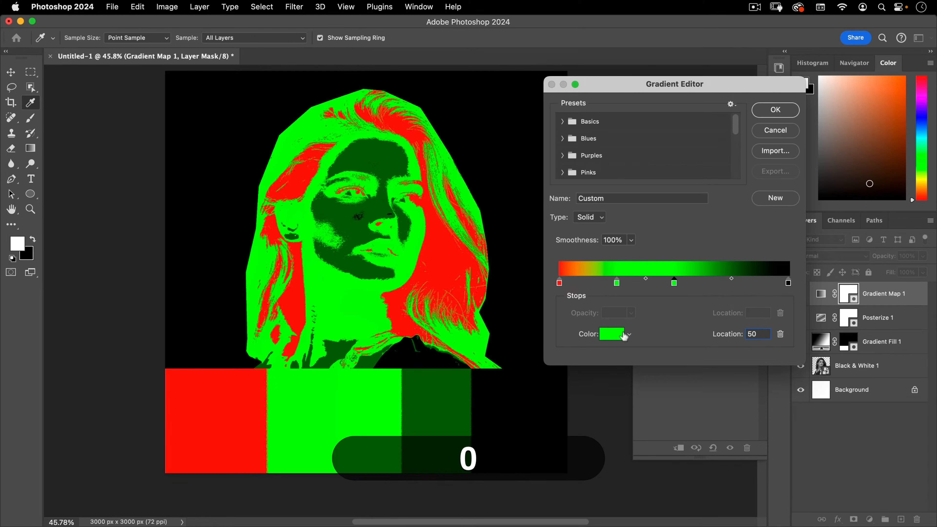
{"action": "left_click", "coordinate": [623, 334]}
{"action": "left_click", "coordinate": [736, 233]}
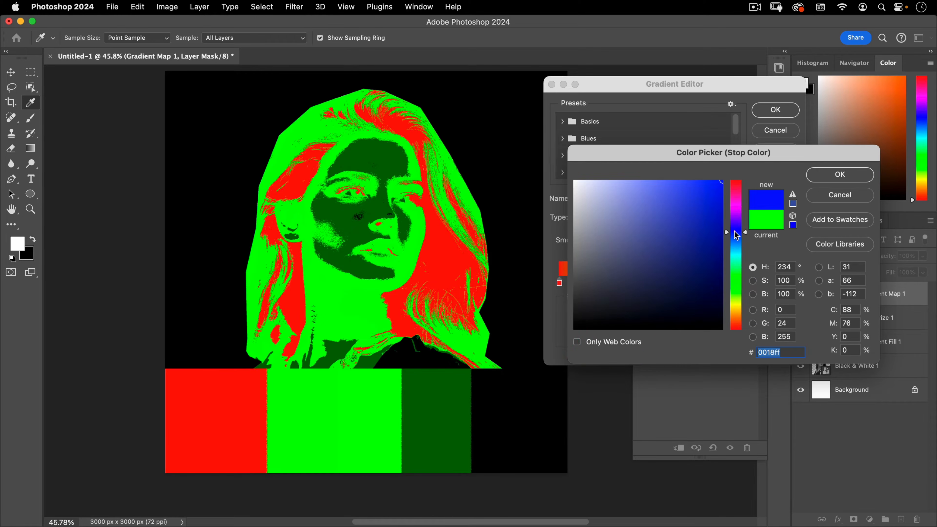
{"action": "left_click", "coordinate": [830, 176]}
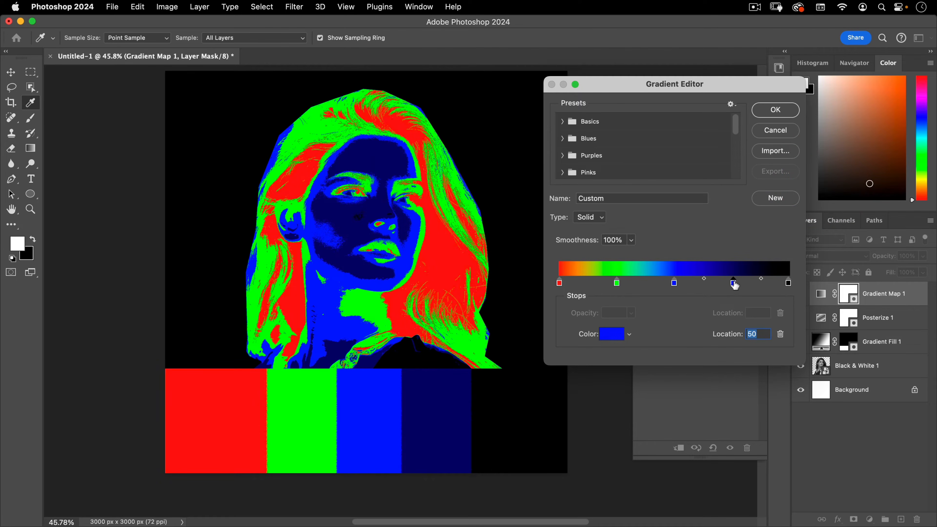
Add a yellow colour stop to the gradient map at location 75 and accept the edited gradient
{"action": "left_click", "coordinate": [733, 283]}
{"action": "left_click", "coordinate": [751, 334]}
{"action": "type", "text": "75"}
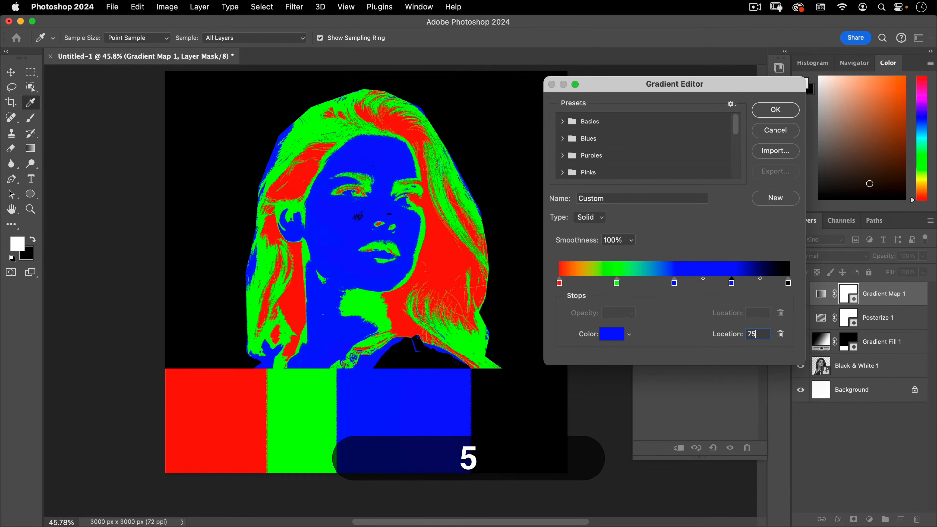
{"action": "left_click", "coordinate": [611, 334]}
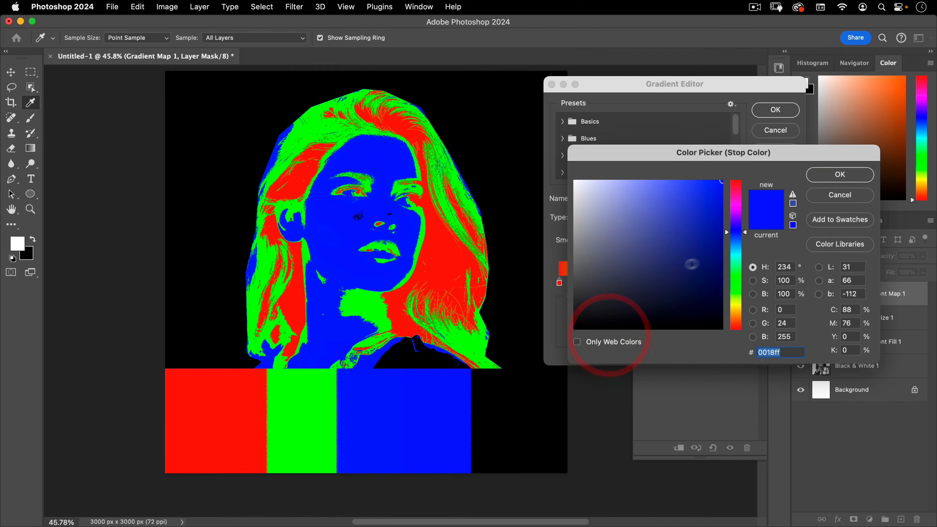
{"action": "left_click", "coordinate": [737, 290]}
{"action": "left_click", "coordinate": [739, 307]}
{"action": "left_click", "coordinate": [840, 174]}
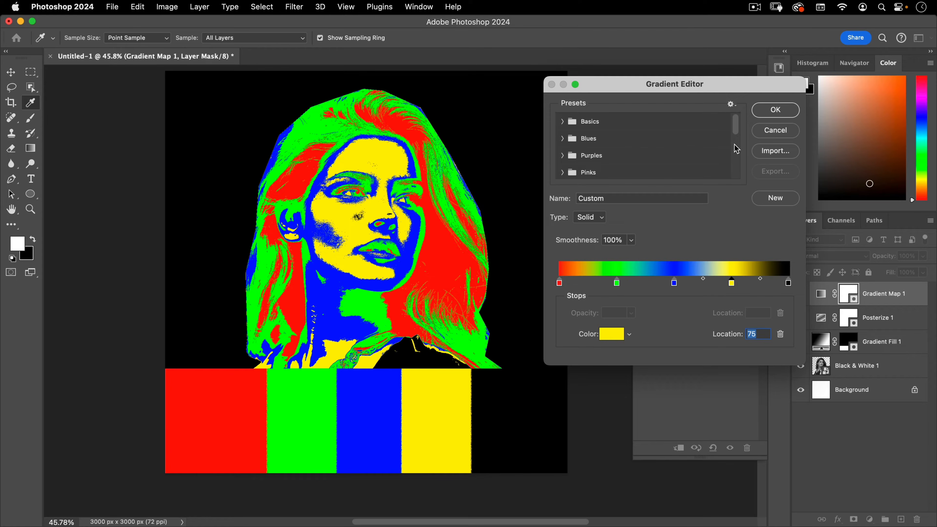
{"action": "left_click", "coordinate": [783, 111]}
Set the Posterize adjustment layer to 6 levels
{"action": "left_click", "coordinate": [816, 318]}
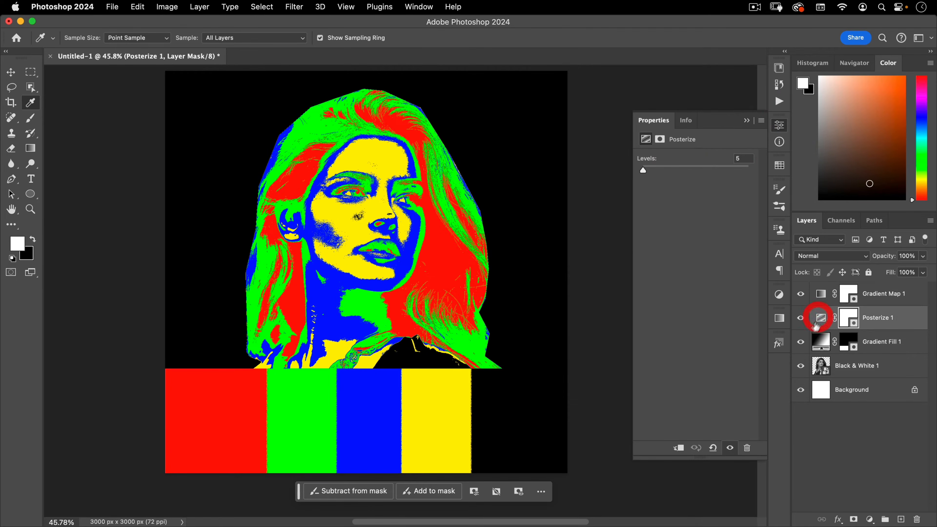
{"action": "left_click", "coordinate": [669, 159]}
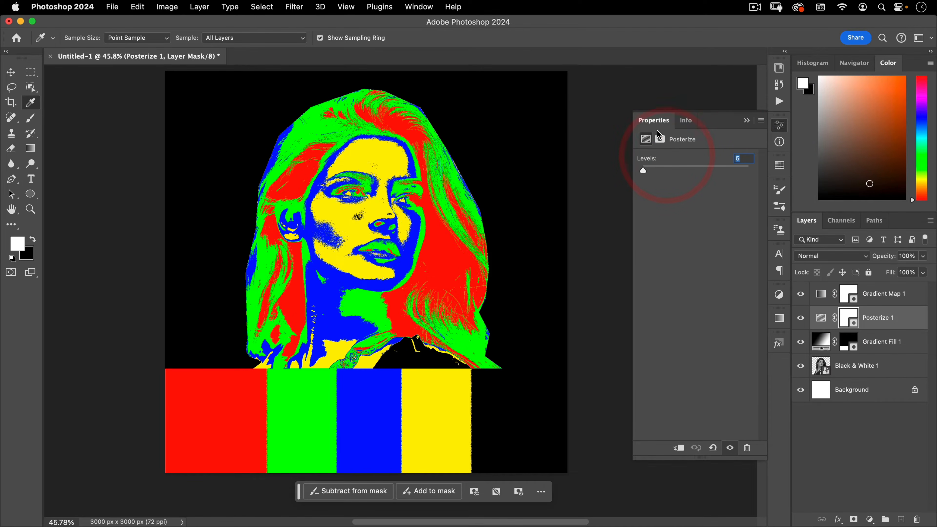
{"action": "type", "text": "6"}
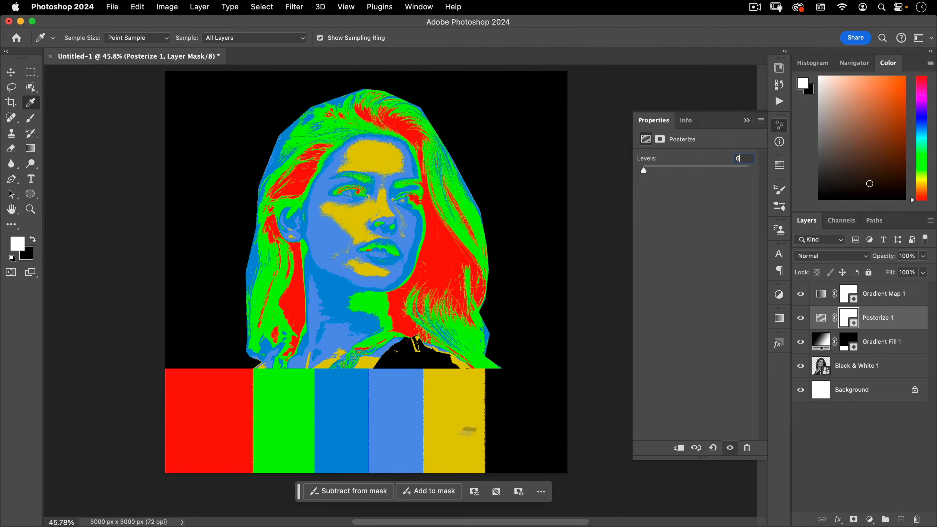
Edit the gradient map again and add a dark brown colour stop at location 58, between the blue and yellow stops
{"action": "left_click", "coordinate": [821, 298]}
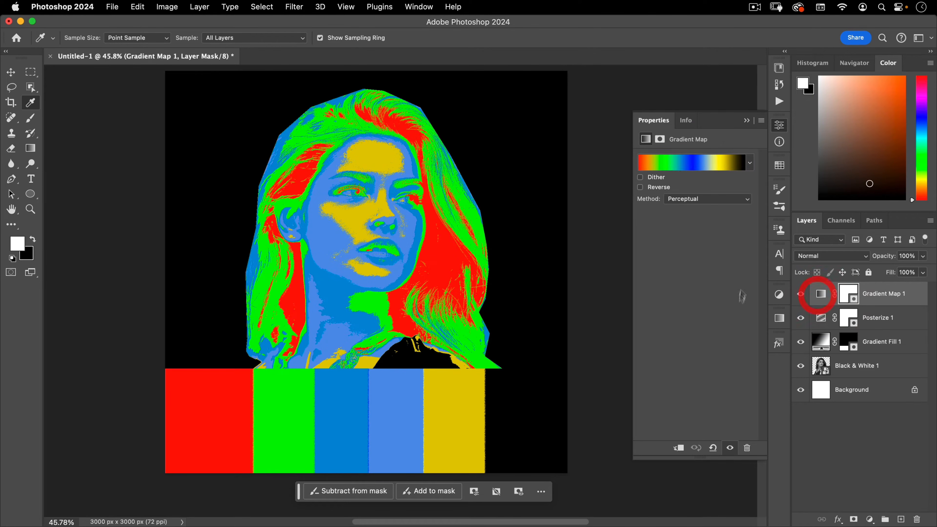
{"action": "left_click", "coordinate": [683, 160]}
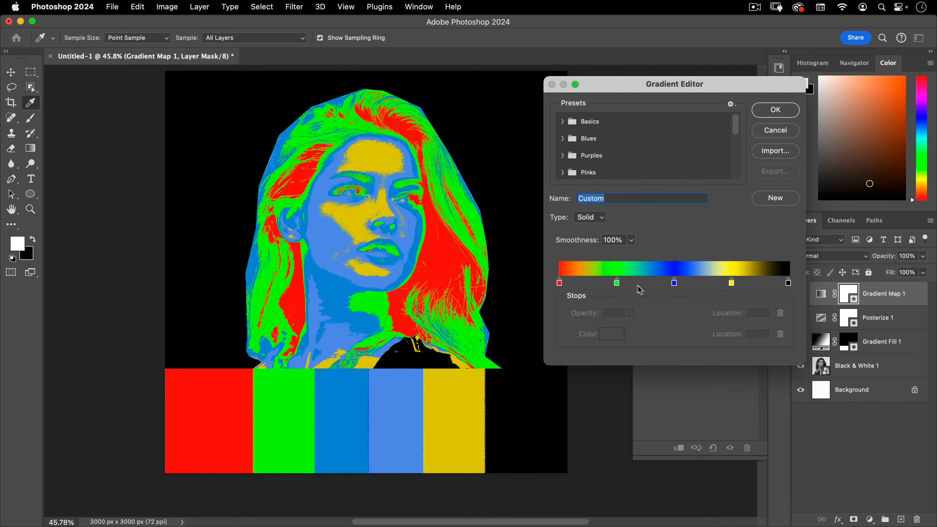
{"action": "left_click", "coordinate": [692, 288]}
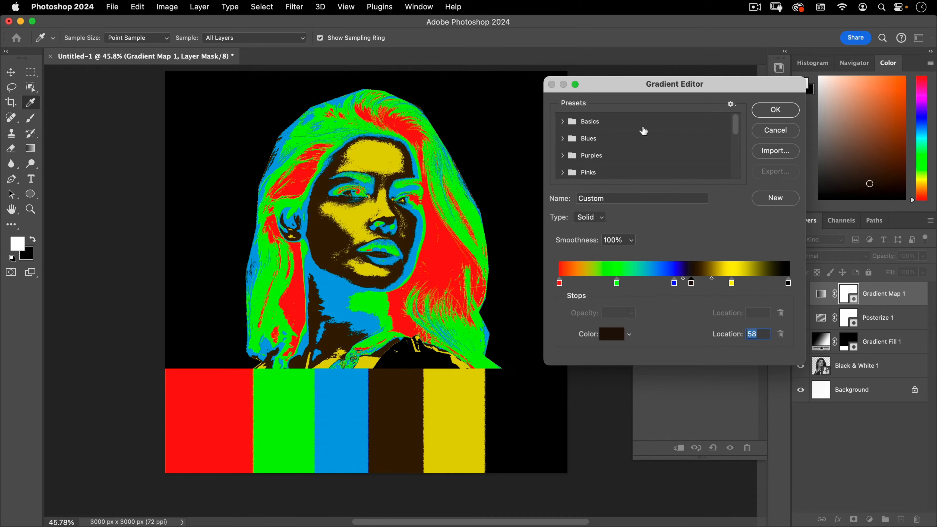
{"action": "left_click", "coordinate": [790, 283]}
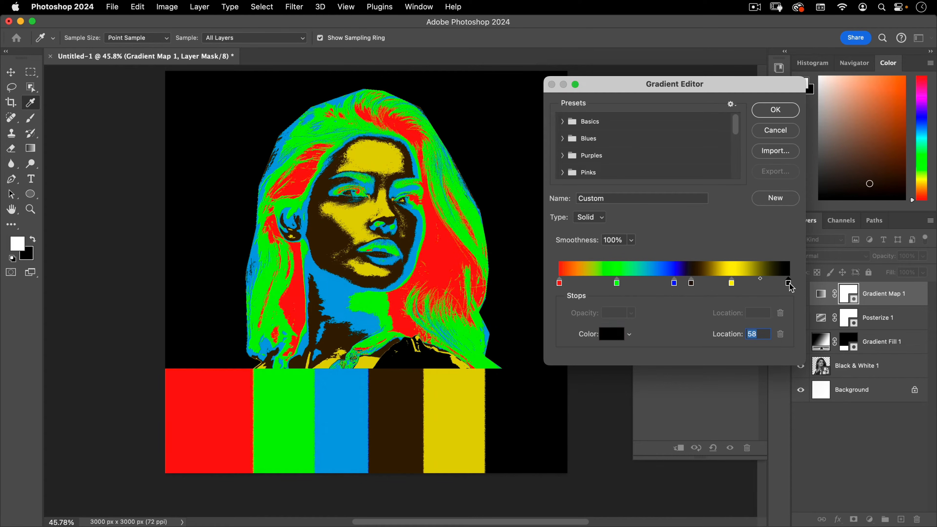
Move the gradient map's green stop to location 20 and its blue stop to location 40
{"action": "left_click", "coordinate": [614, 283]}
{"action": "left_click_drag", "start_coordinate": [613, 283], "coordinate": [603, 283]}
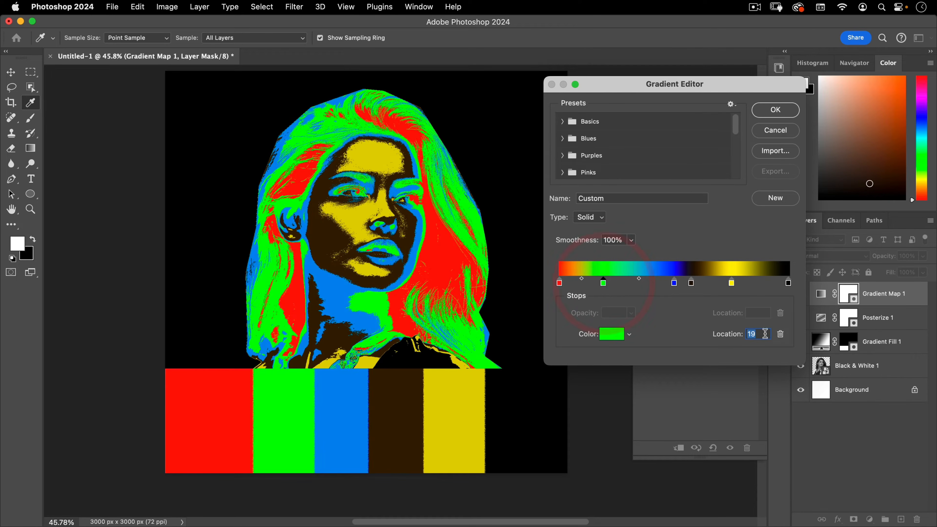
{"action": "type", "text": "20"}
{"action": "left_click", "coordinate": [674, 283]}
{"action": "type", "text": "40"}
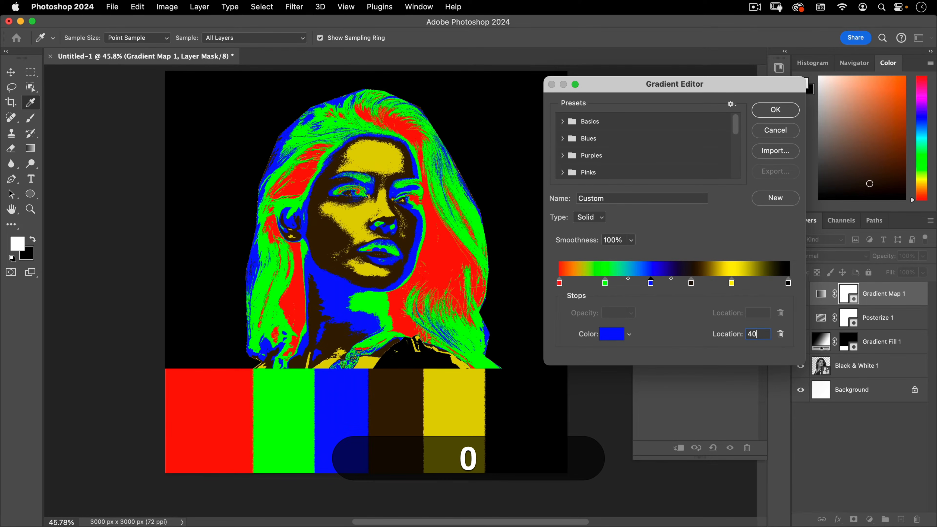
Move the gradient map's dark brown stop to location 60 and its yellow stop to location 80
{"action": "left_click", "coordinate": [691, 283]}
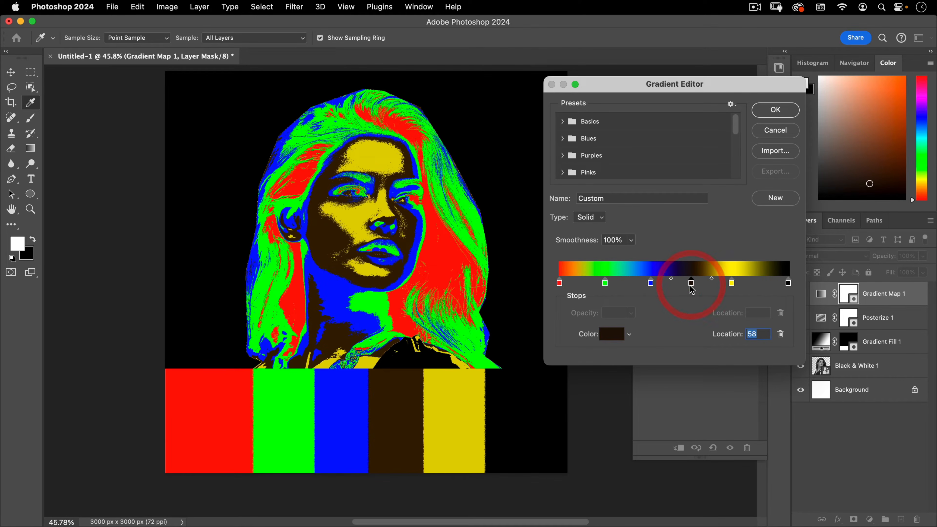
{"action": "type", "text": "60"}
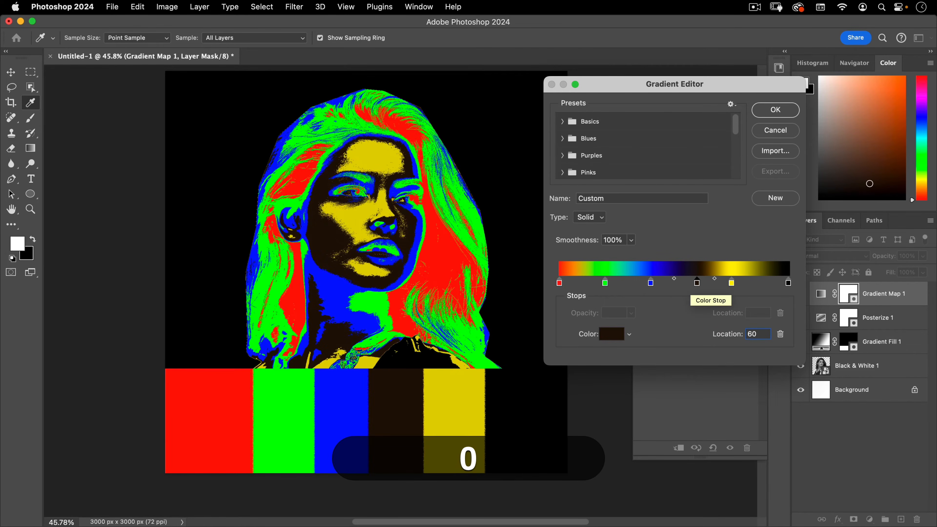
{"action": "left_click", "coordinate": [731, 283]}
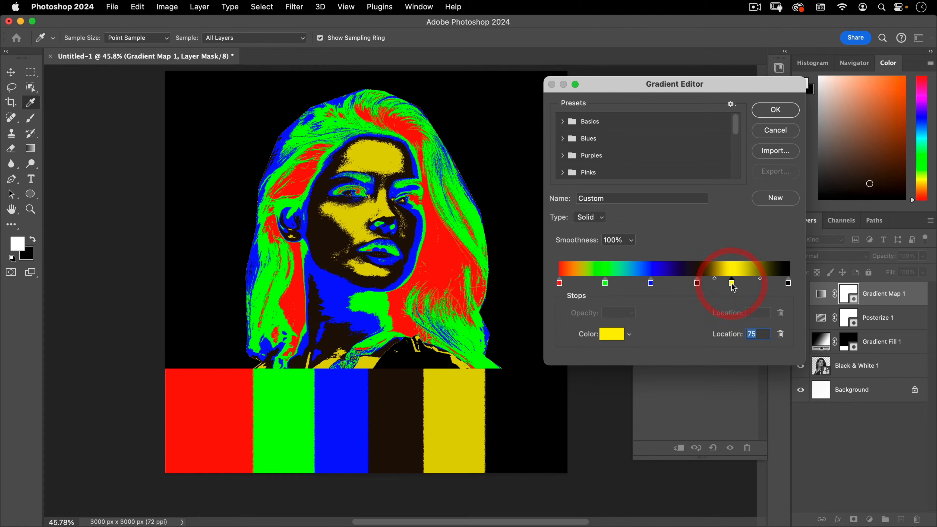
{"action": "type", "text": "80"}
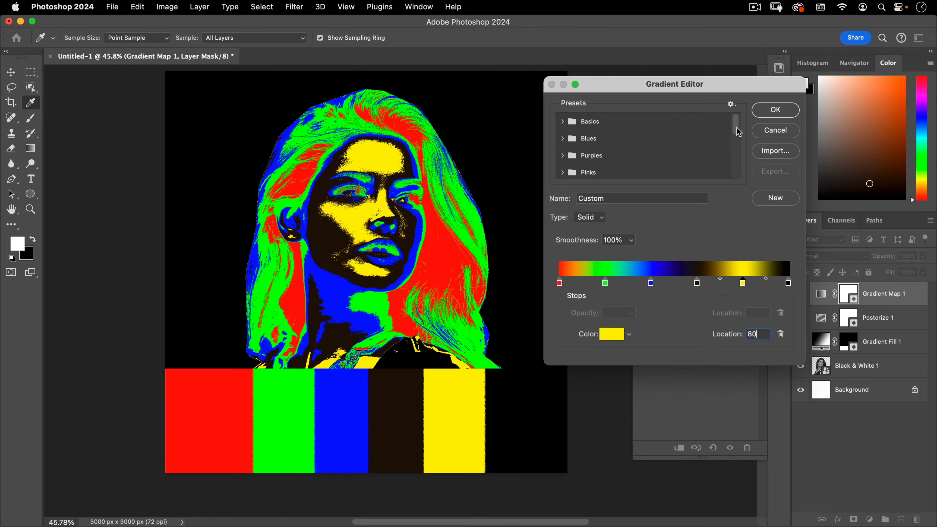
Import the Posterized Gradients.grd presets from the assets folder and accept the edited gradient
{"action": "left_click_drag", "start_coordinate": [736, 126], "coordinate": [733, 180]}
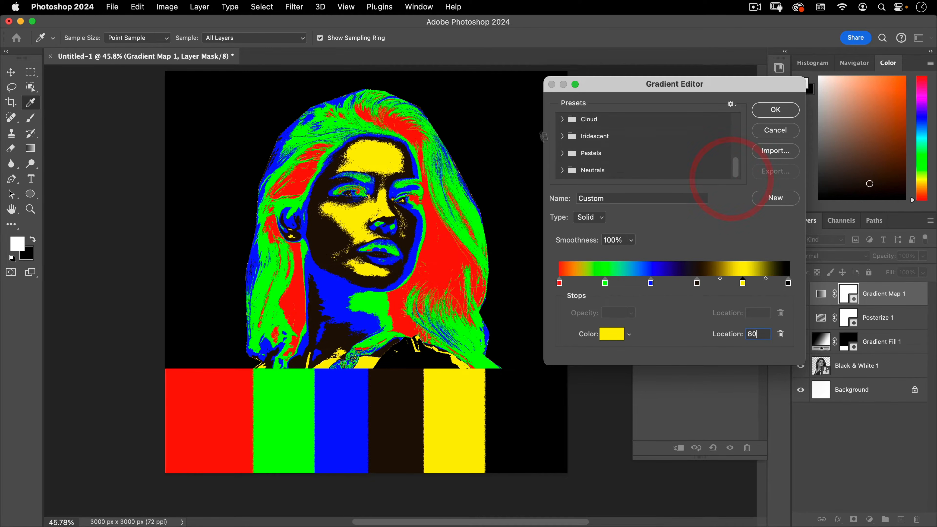
{"action": "left_click", "coordinate": [730, 105]}
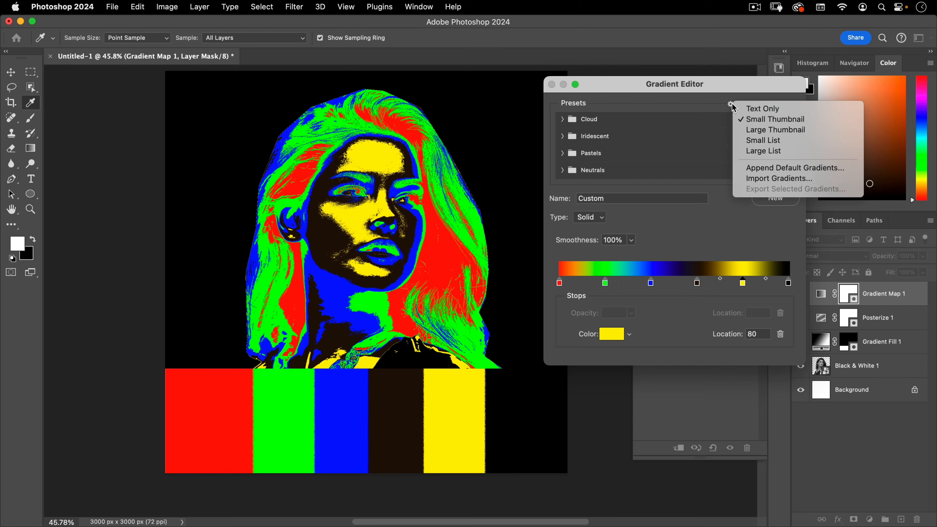
{"action": "left_click", "coordinate": [759, 179]}
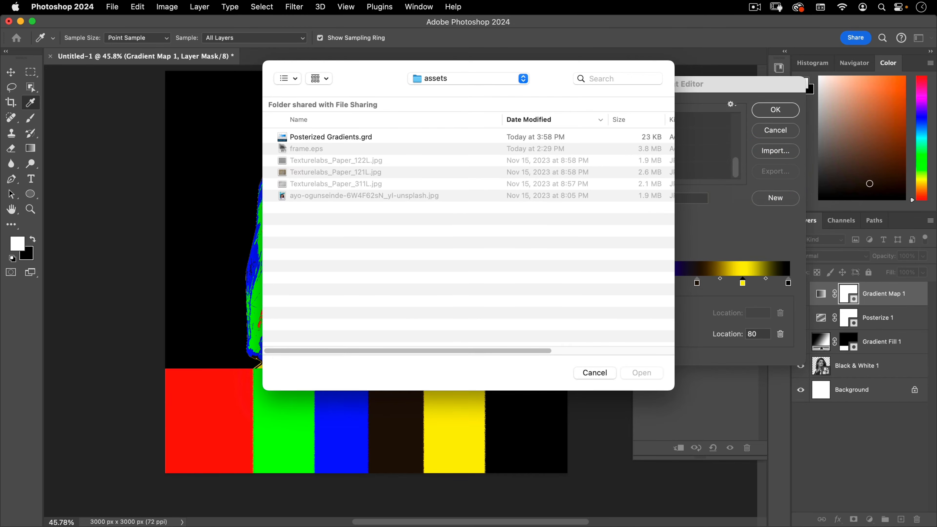
{"action": "double_click", "coordinate": [339, 138]}
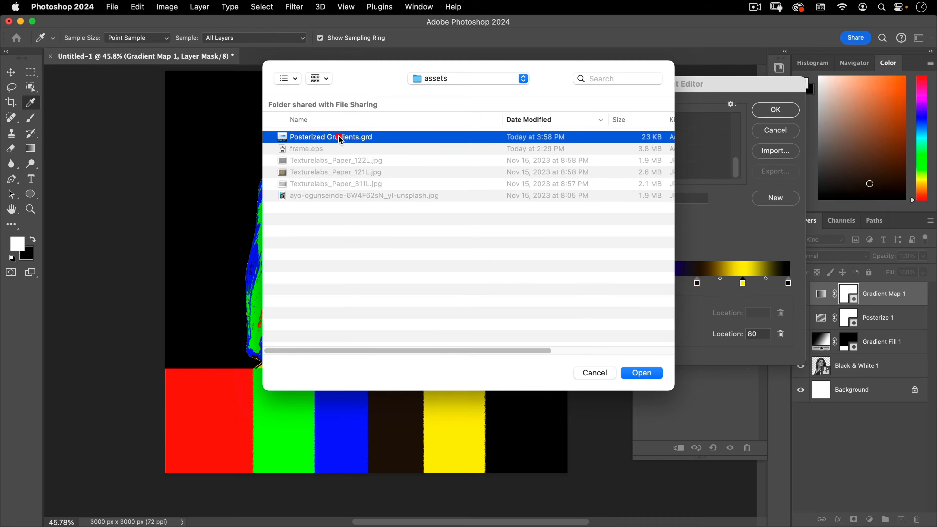
{"action": "left_click", "coordinate": [734, 187]}
{"action": "left_click", "coordinate": [562, 171]}
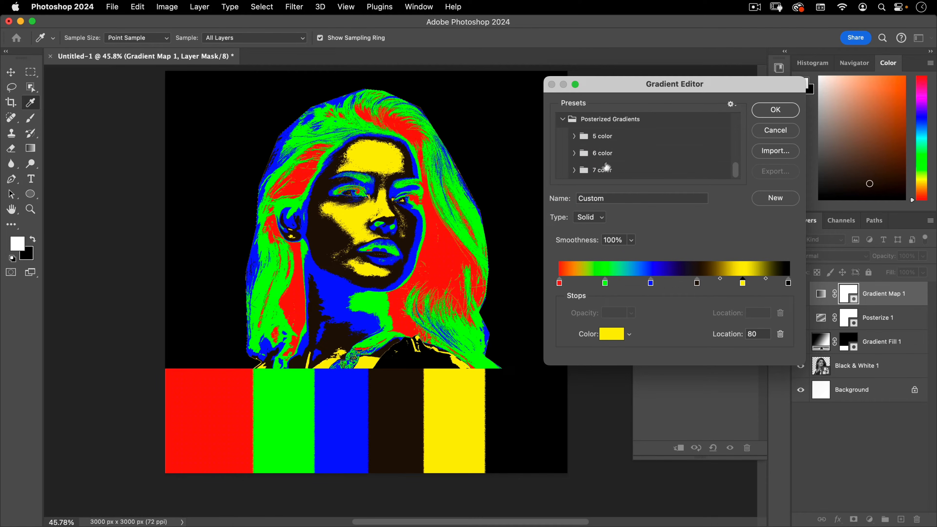
{"action": "left_click_drag", "start_coordinate": [720, 83], "coordinate": [632, 70]}
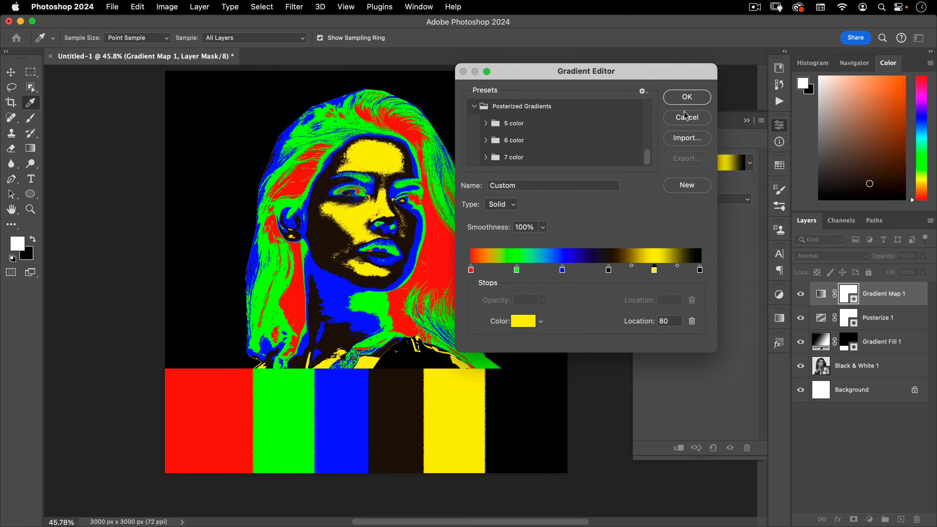
{"action": "left_click", "coordinate": [689, 98]}
Set the Posterize adjustment layer to 7 levels
{"action": "left_click", "coordinate": [816, 319]}
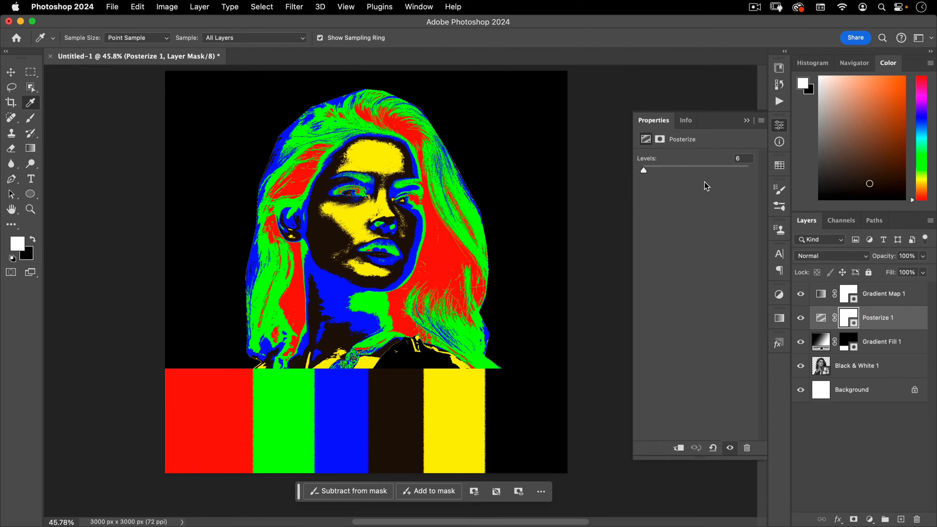
{"action": "left_click", "coordinate": [740, 158]}
{"action": "type", "text": "7"}
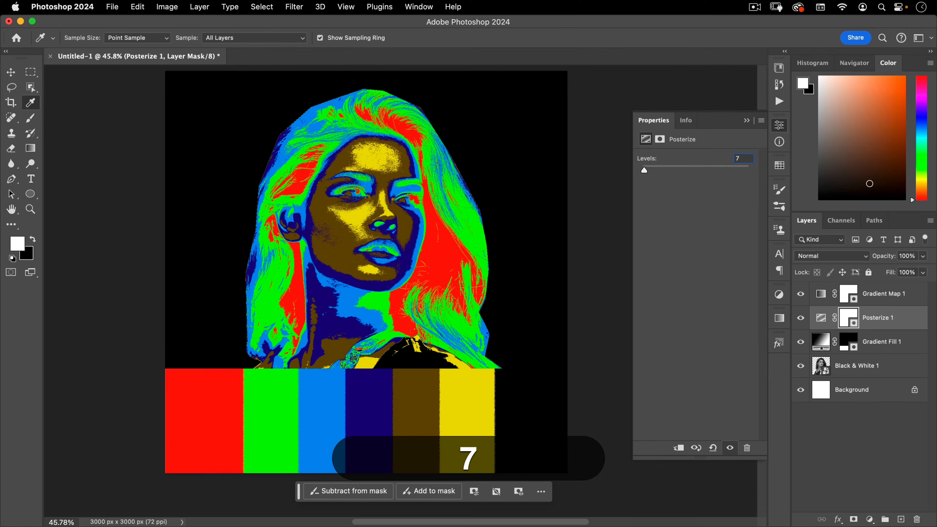
Try the 7 color Posterized Gradients presets on the gradient map and apply the one running from red through blues and cyan to white
{"action": "left_click", "coordinate": [819, 294]}
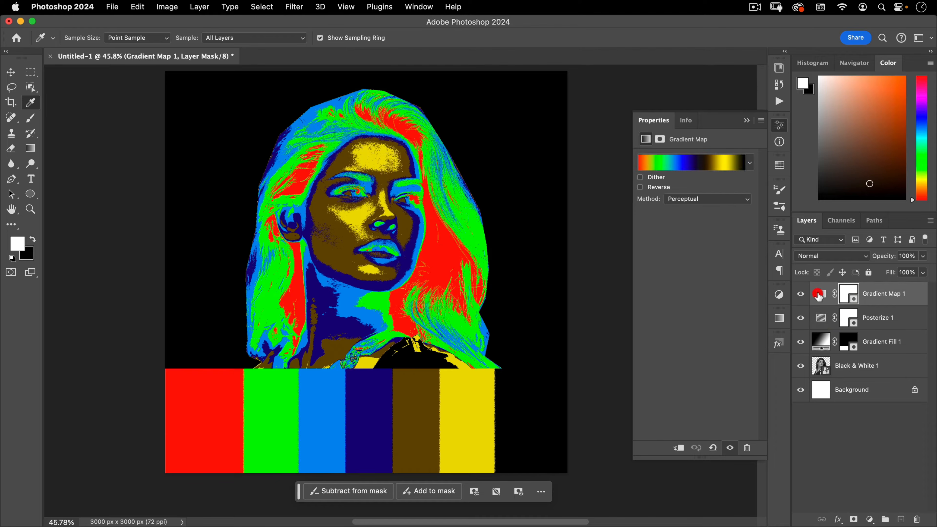
{"action": "left_click", "coordinate": [710, 170]}
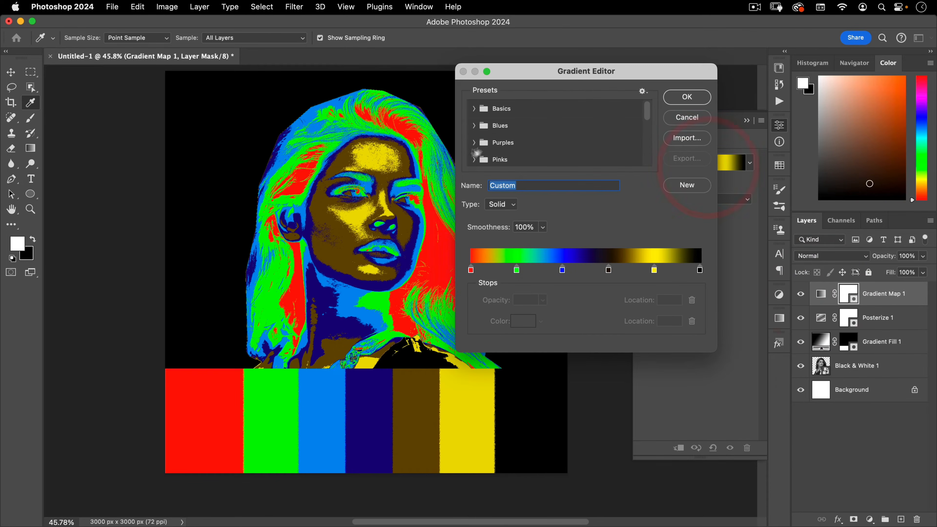
{"action": "left_click", "coordinate": [475, 158]}
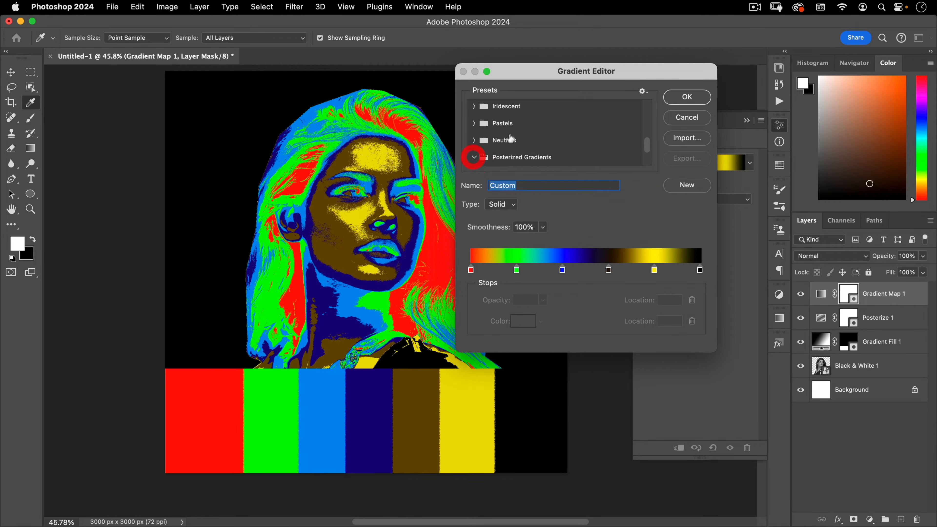
{"action": "left_click", "coordinate": [485, 157]}
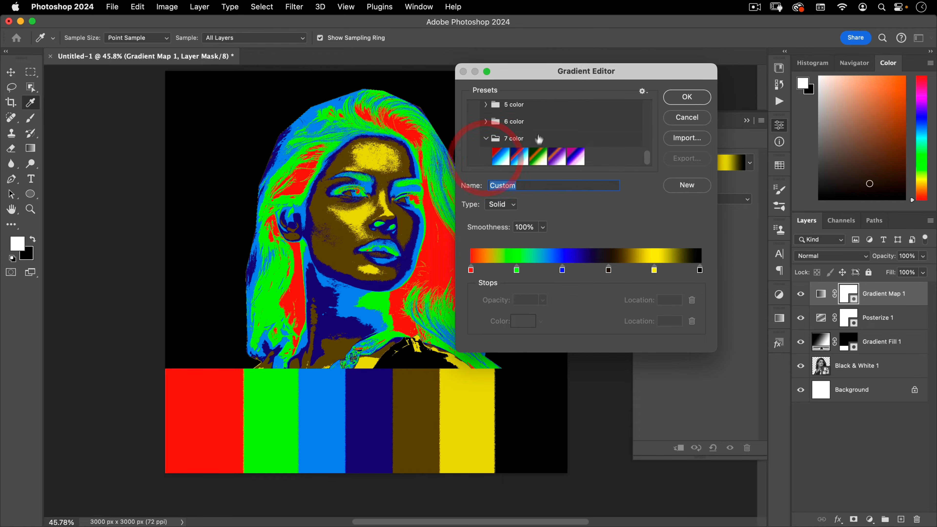
{"action": "left_click", "coordinate": [501, 157]}
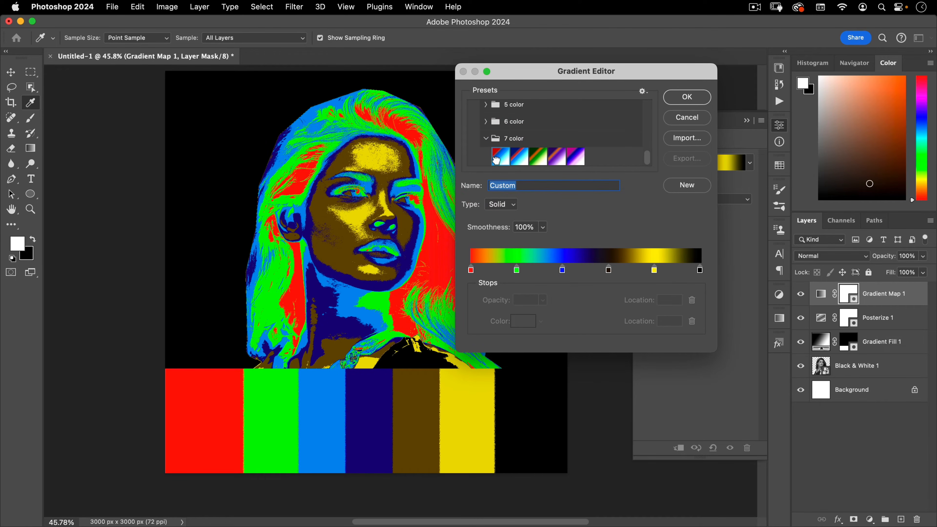
{"action": "left_click", "coordinate": [520, 157]}
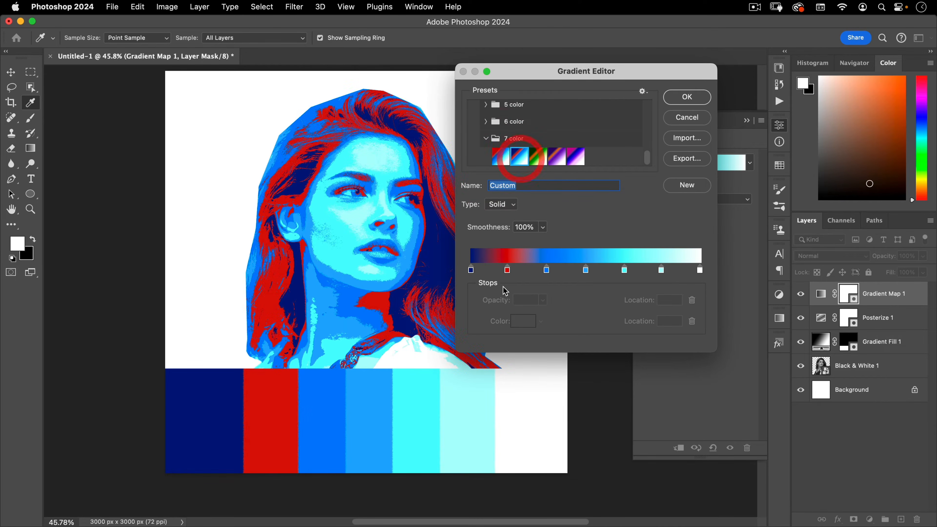
{"action": "left_click", "coordinate": [538, 160]}
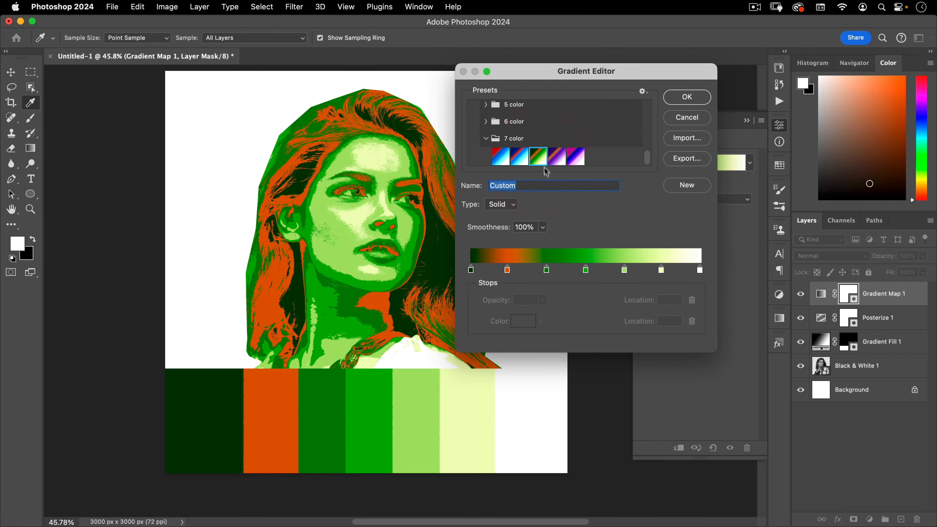
{"action": "left_click", "coordinate": [557, 159]}
{"action": "left_click", "coordinate": [576, 157]}
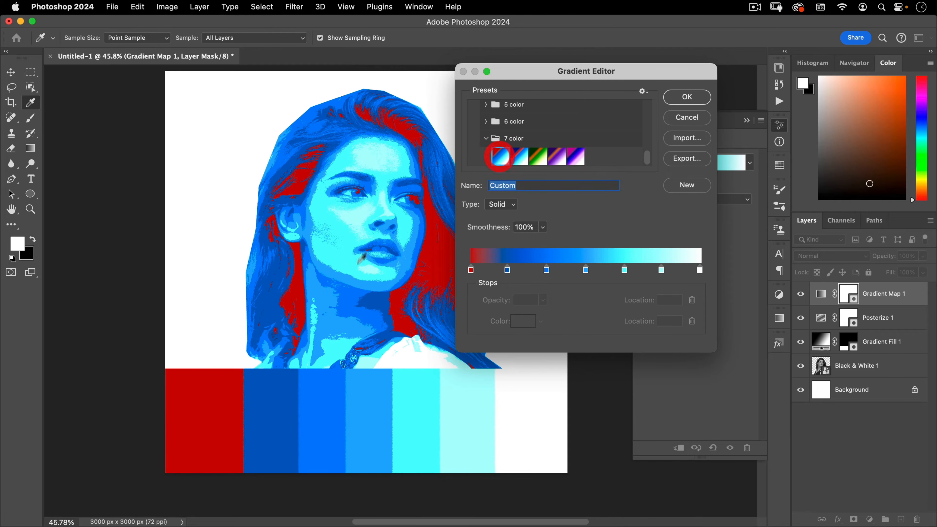
{"action": "left_click", "coordinate": [501, 156]}
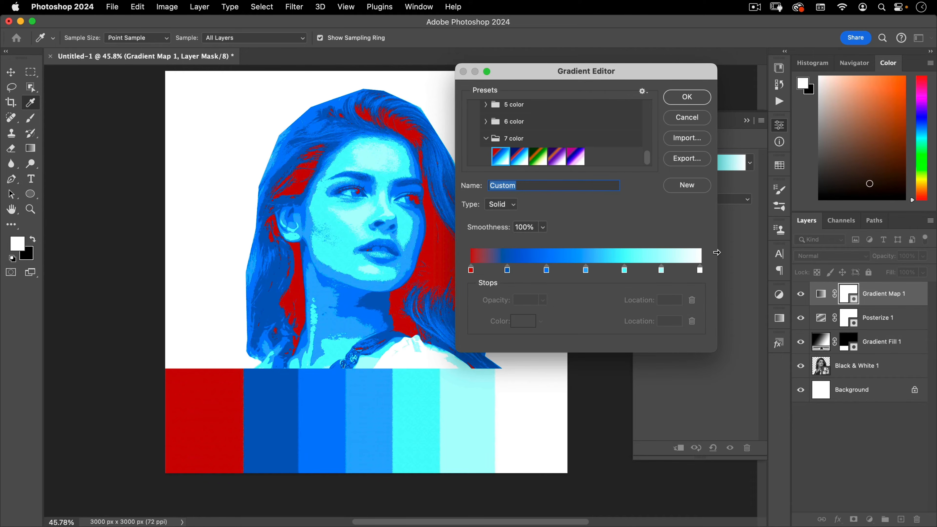
{"action": "left_click", "coordinate": [690, 97]}
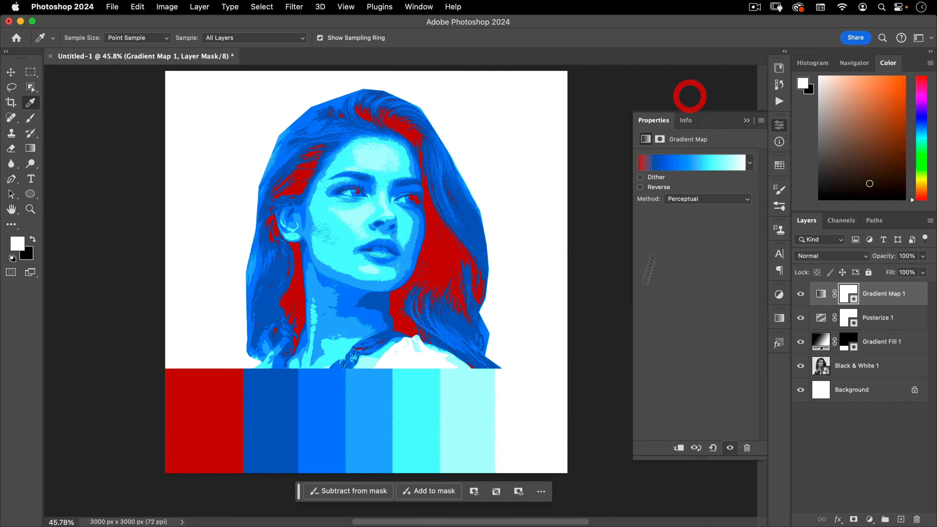
Close the adjustment properties and select the Black & White 1 layer
{"action": "left_click", "coordinate": [779, 126]}
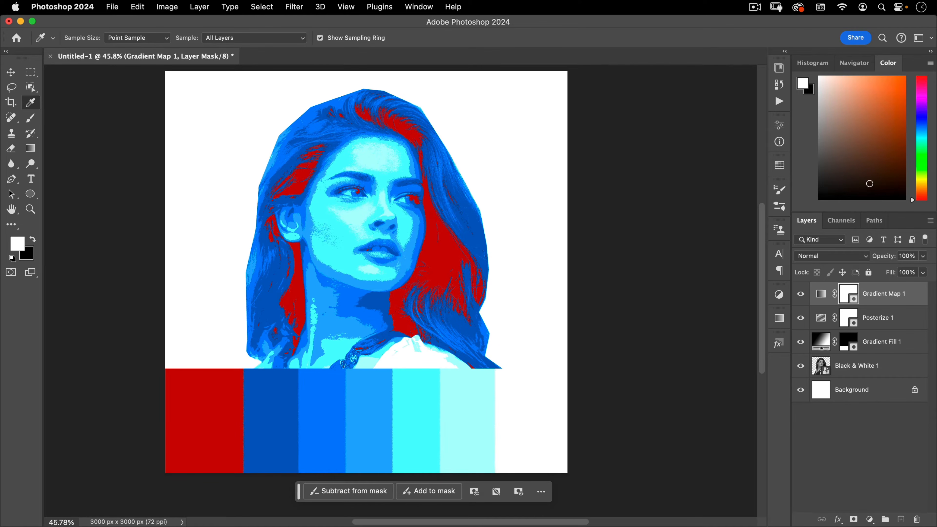
{"action": "left_click", "coordinate": [844, 370]}
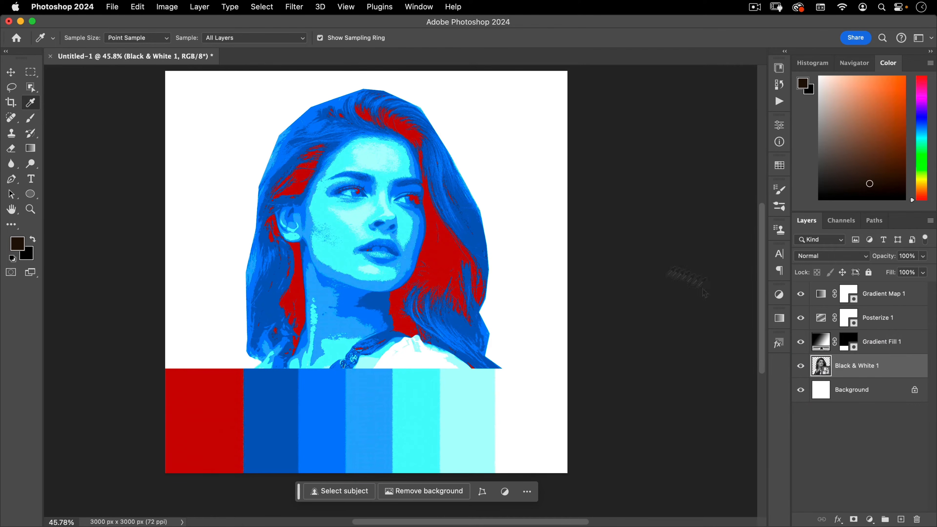
{"action": "scroll", "coordinate": [343, 166], "scroll_direction": "up", "scroll_amount": 5}
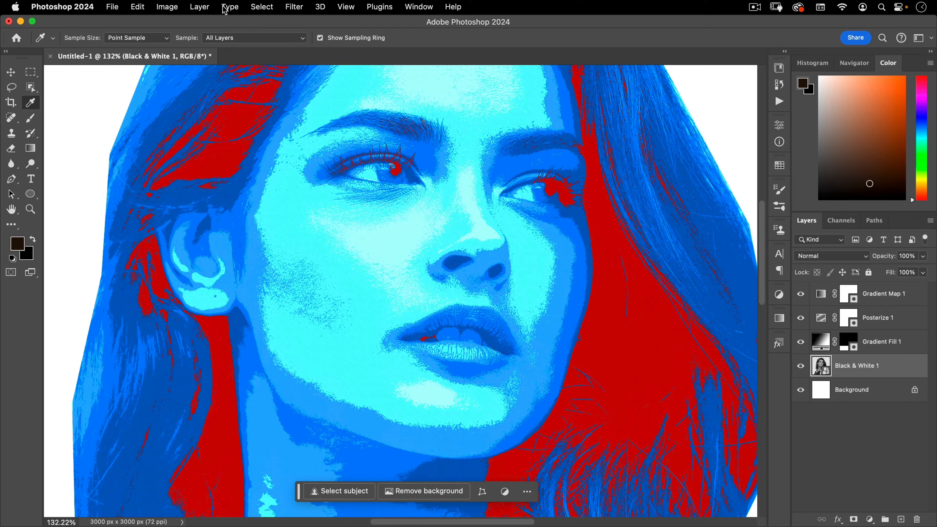
Try smoothing the Black & White 1 layer with a Gaussian Blur at an increased radius
{"action": "left_click", "coordinate": [254, 7]}
{"action": "mouse_move", "coordinate": [321, 160]}
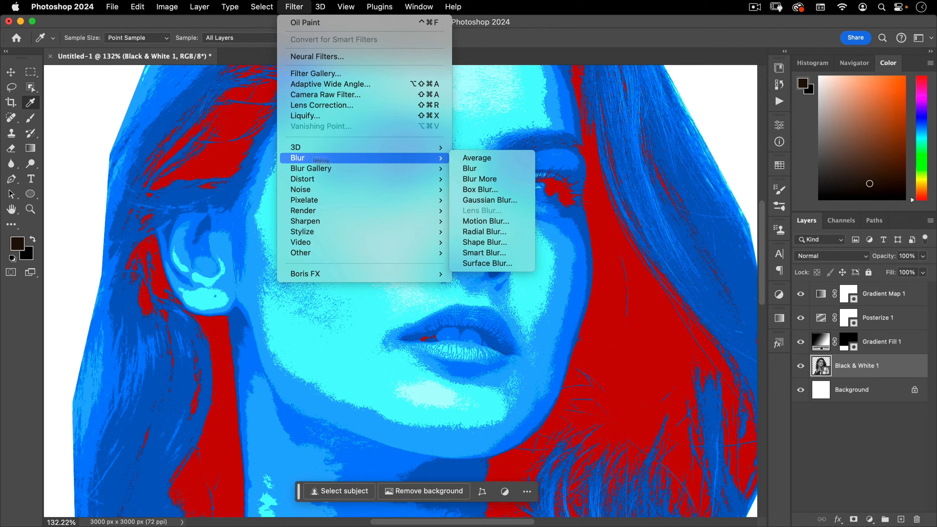
{"action": "left_click", "coordinate": [491, 200]}
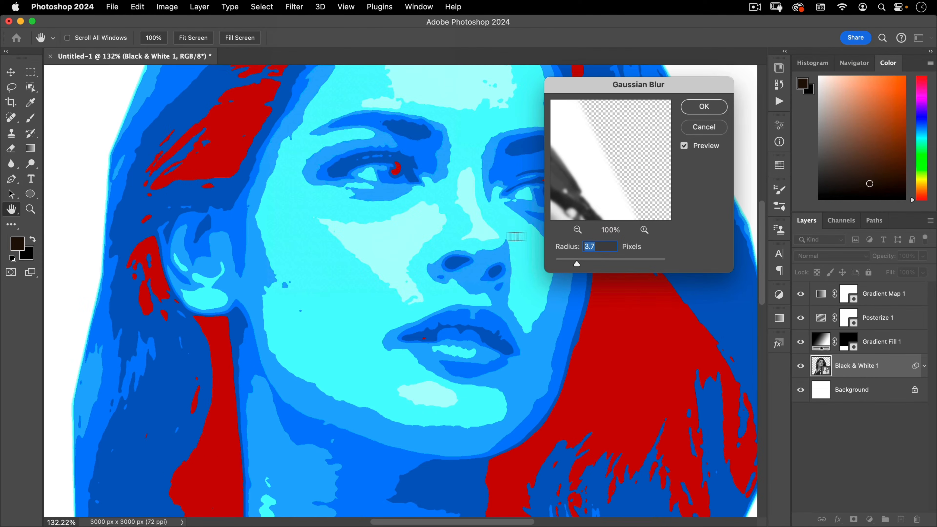
{"action": "key", "text": "alt+space"}
{"action": "left_click_drag", "start_coordinate": [398, 287], "coordinate": [378, 269]}
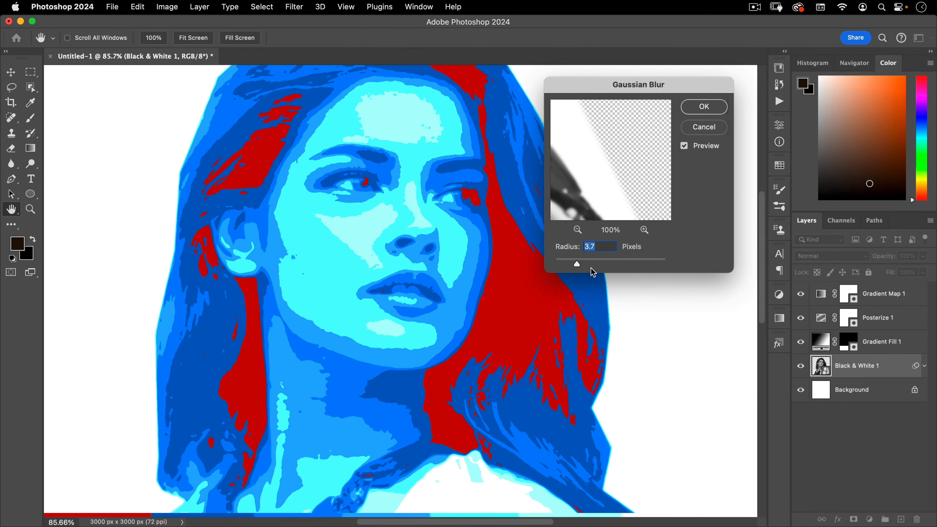
{"action": "left_click_drag", "start_coordinate": [580, 265], "coordinate": [603, 263]}
{"action": "left_click", "coordinate": [712, 127]}
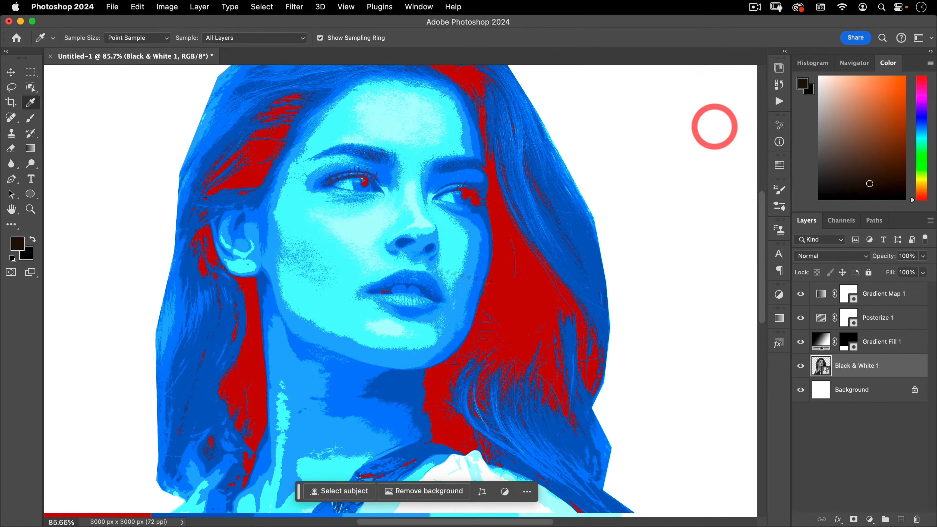
Try smoothing the Black & White 1 layer with a Surface Blur at radius 31 pixels and threshold 23 levels
{"action": "left_click", "coordinate": [263, 7]}
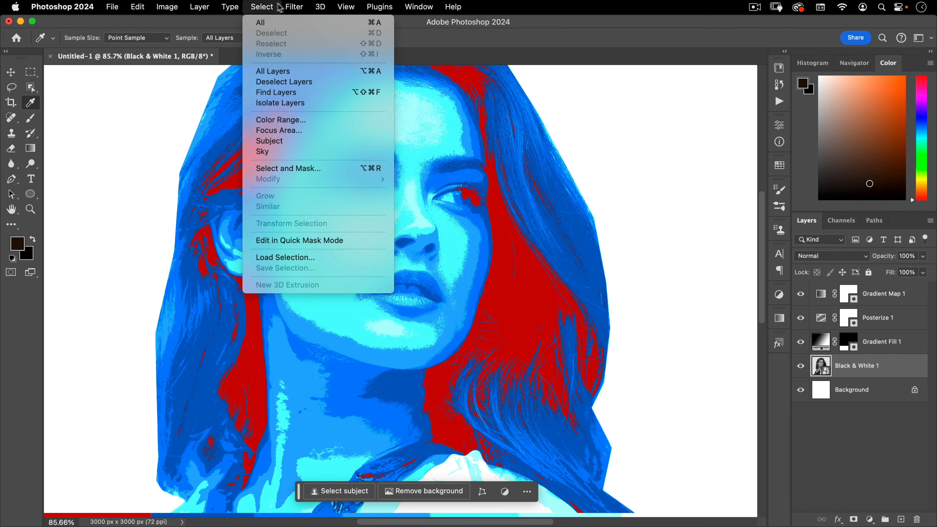
{"action": "mouse_move", "coordinate": [294, 6]}
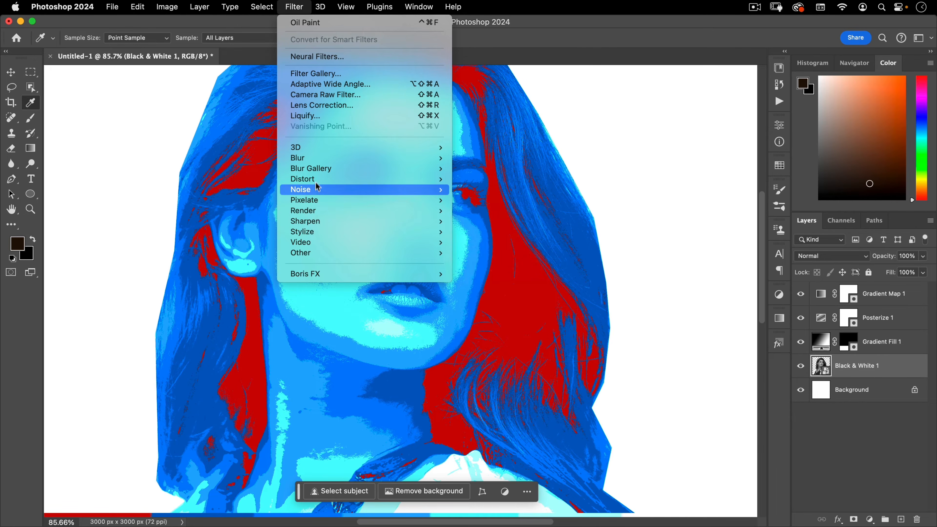
{"action": "mouse_move", "coordinate": [317, 158]}
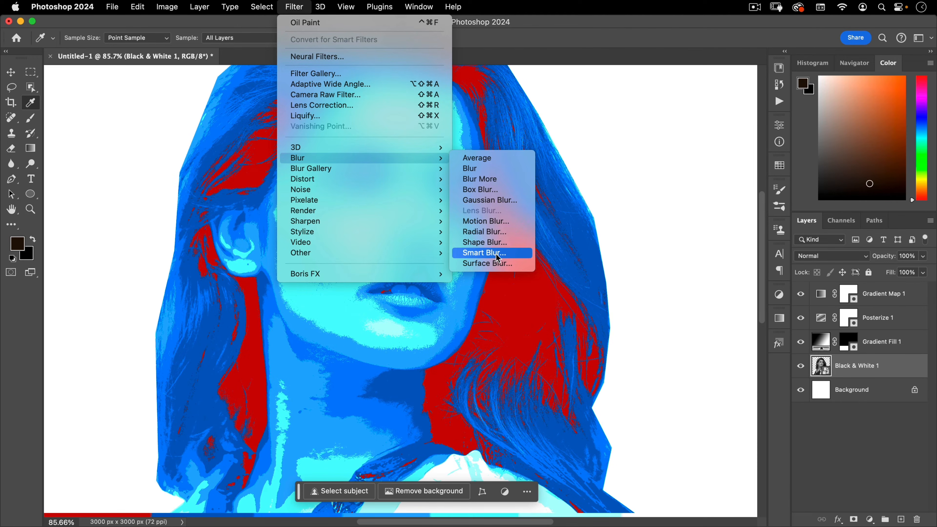
{"action": "left_click", "coordinate": [487, 263]}
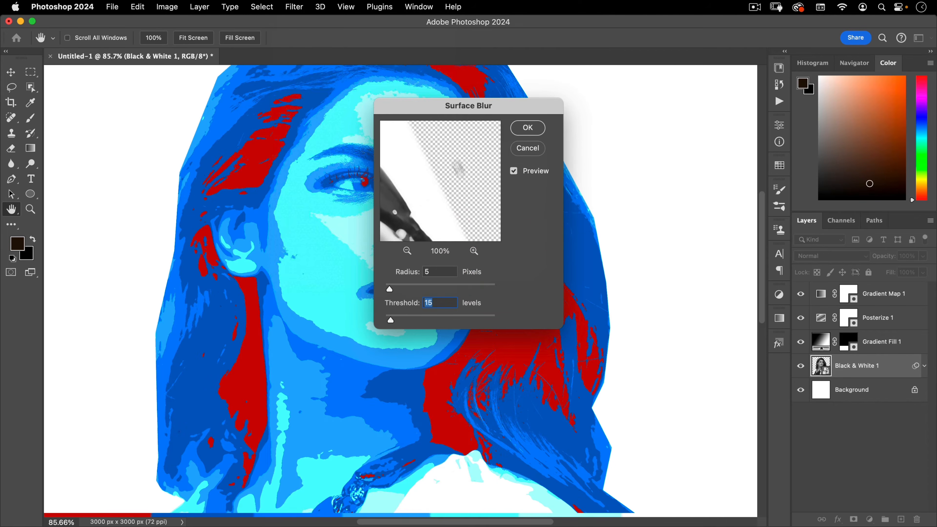
{"action": "left_click_drag", "start_coordinate": [430, 112], "coordinate": [596, 147]}
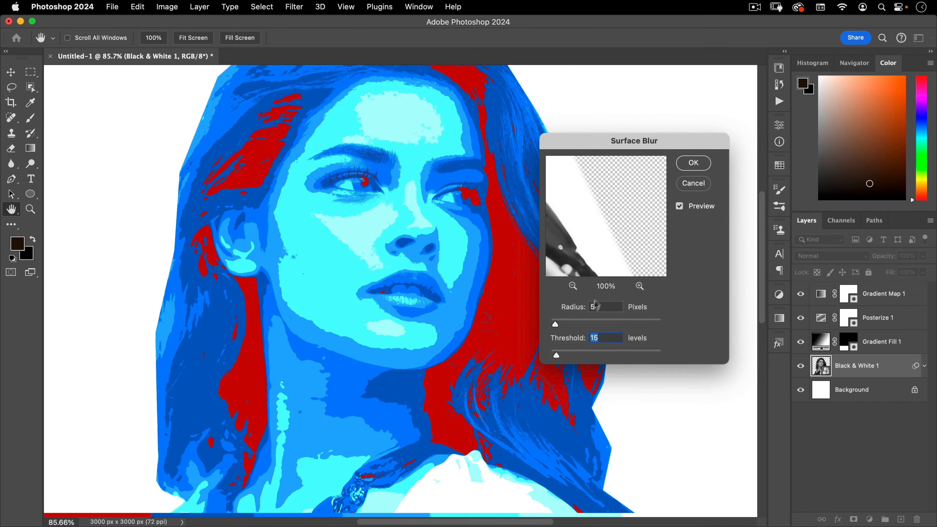
{"action": "left_click_drag", "start_coordinate": [568, 352], "coordinate": [583, 324]}
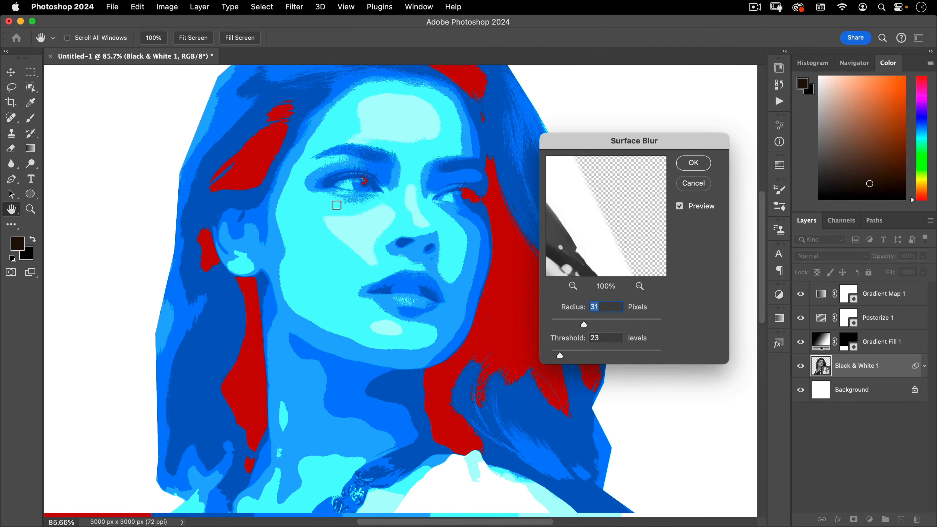
{"action": "left_click", "coordinate": [693, 183]}
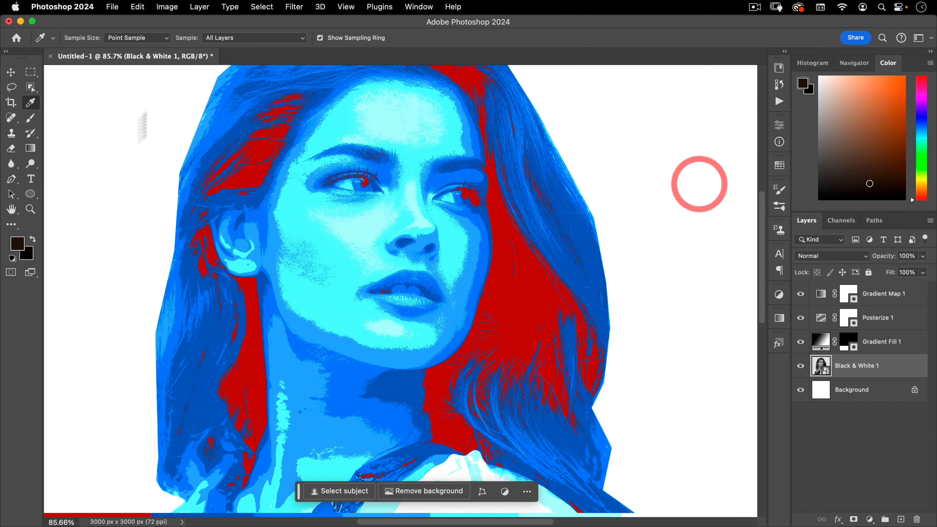
Try a Median noise filter on the Black & White 1 layer with a radius of 16 pixels
{"action": "left_click", "coordinate": [262, 6]}
{"action": "mouse_move", "coordinate": [302, 8]}
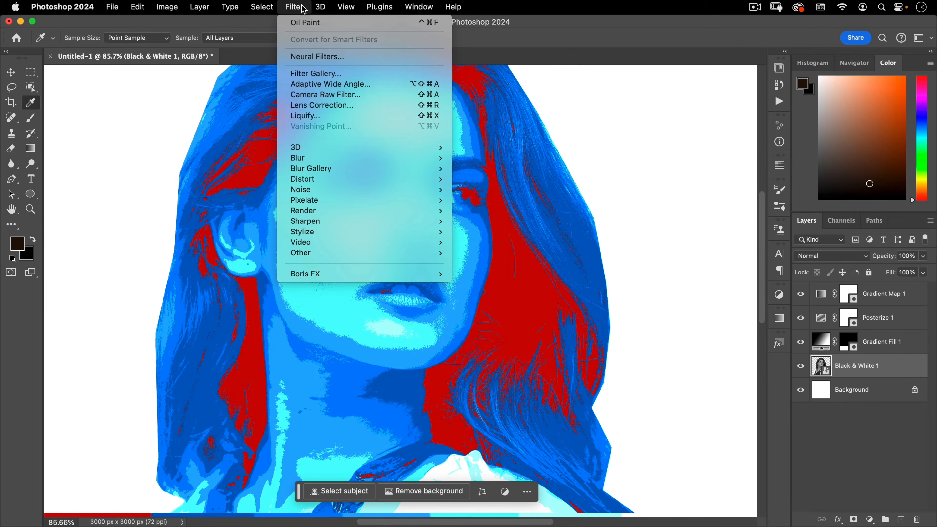
{"action": "mouse_move", "coordinate": [308, 182]}
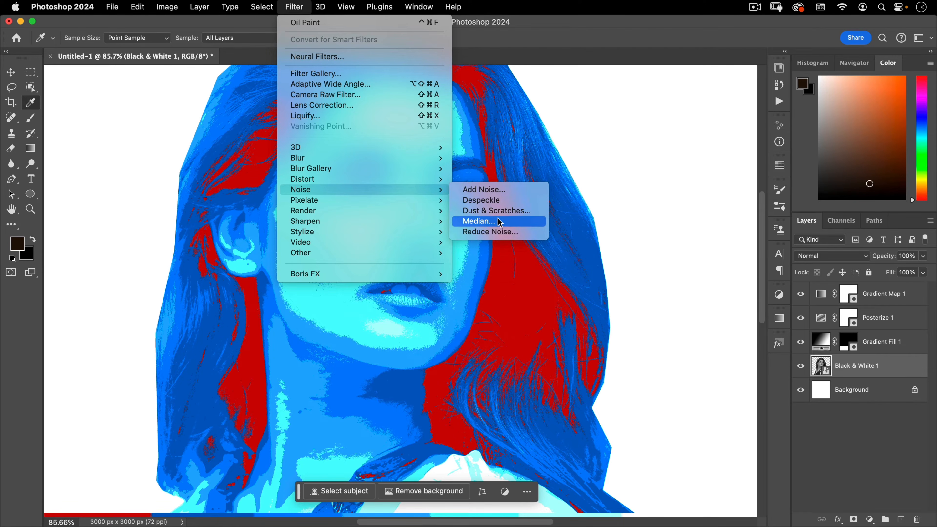
{"action": "left_click", "coordinate": [500, 221]}
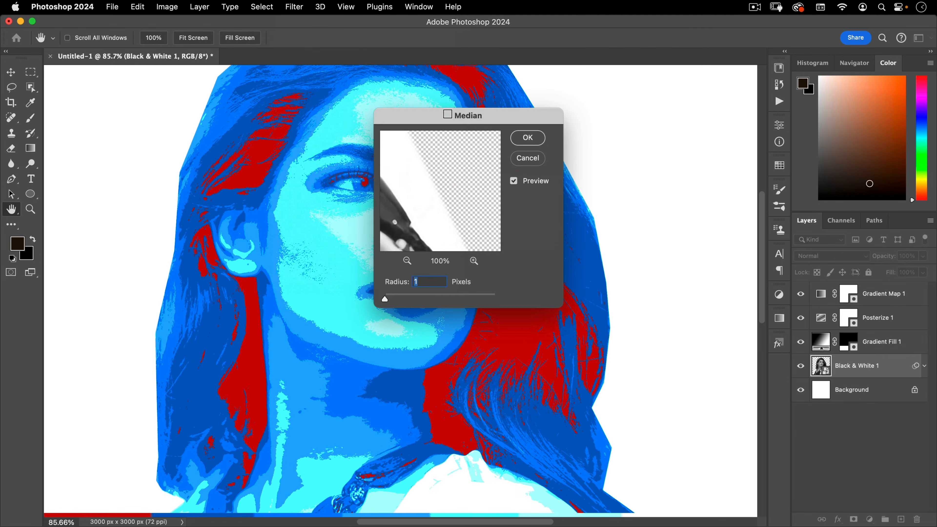
{"action": "left_click_drag", "start_coordinate": [449, 116], "coordinate": [604, 131]}
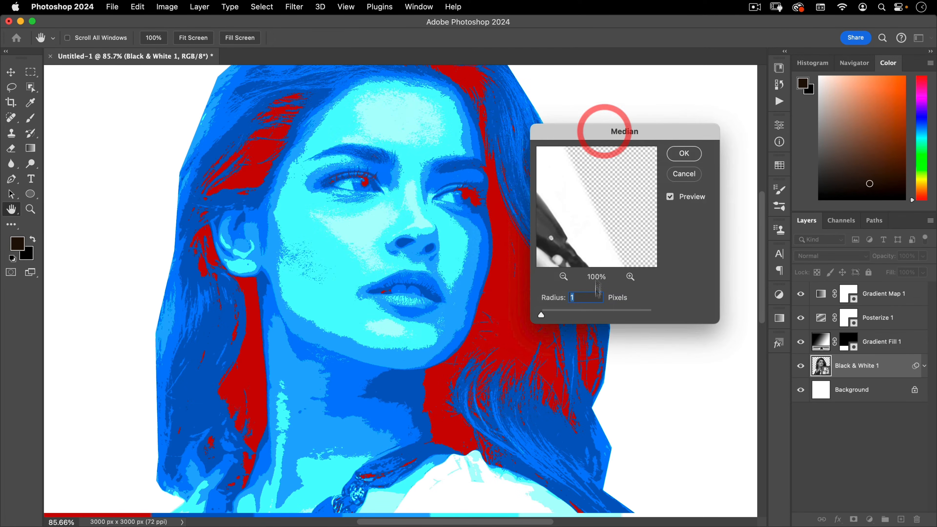
{"action": "left_click", "coordinate": [550, 313]}
{"action": "left_click", "coordinate": [556, 311]}
{"action": "left_click", "coordinate": [552, 311]}
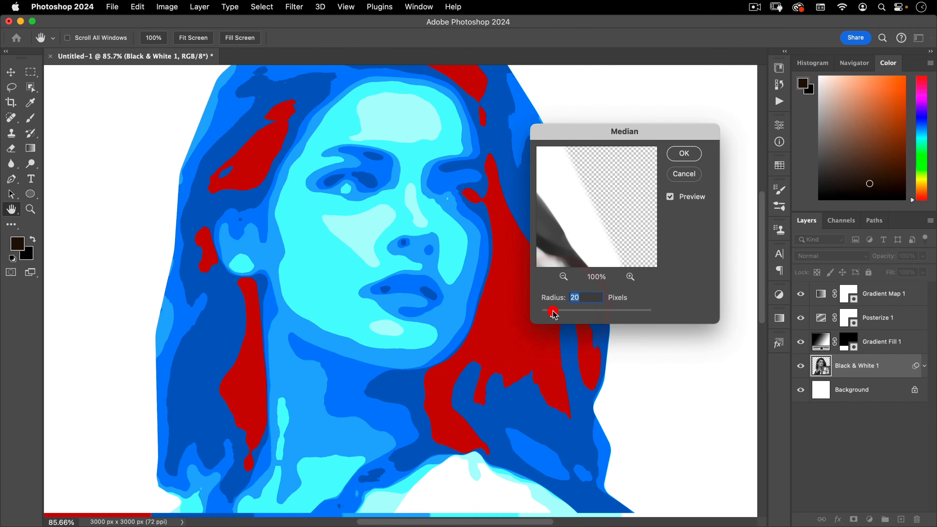
{"action": "left_click", "coordinate": [552, 313]}
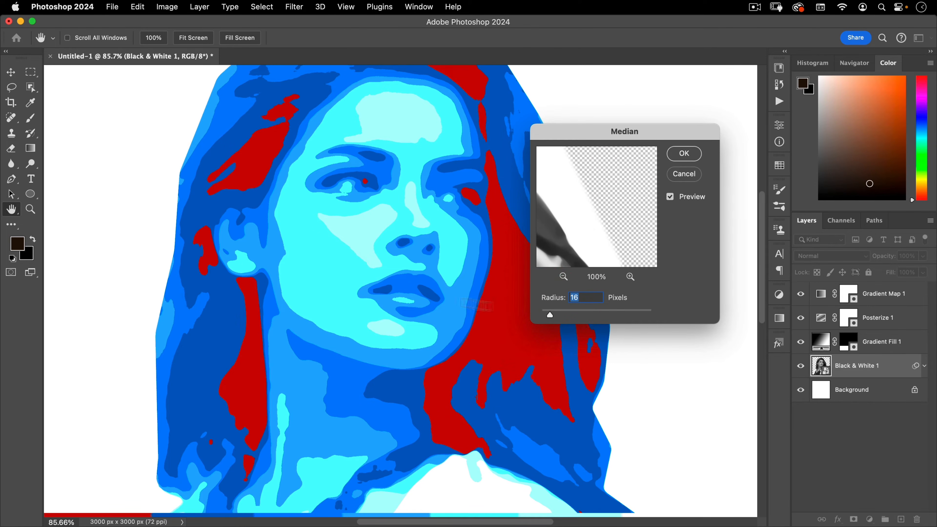
Inspect different areas of the portrait in the Median filter preview and discard the filter
{"action": "left_click_drag", "start_coordinate": [541, 224], "coordinate": [665, 159]}
{"action": "left_click_drag", "start_coordinate": [587, 194], "coordinate": [665, 403]}
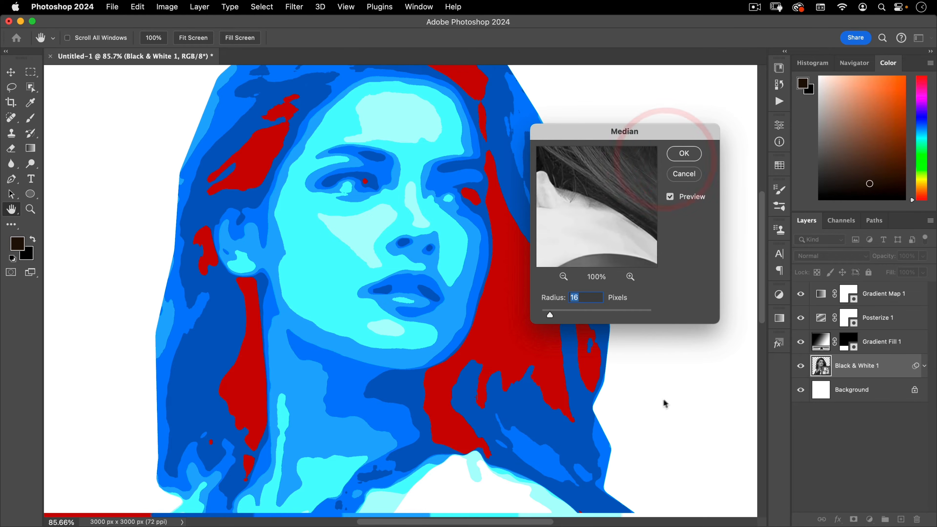
{"action": "left_click", "coordinate": [690, 389]}
{"action": "left_click", "coordinate": [729, 262]}
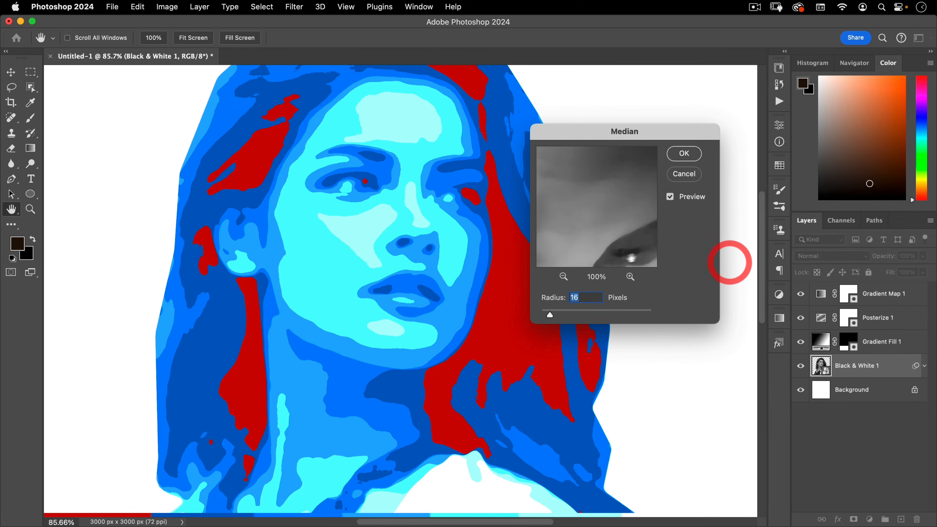
{"action": "left_click", "coordinate": [594, 195]}
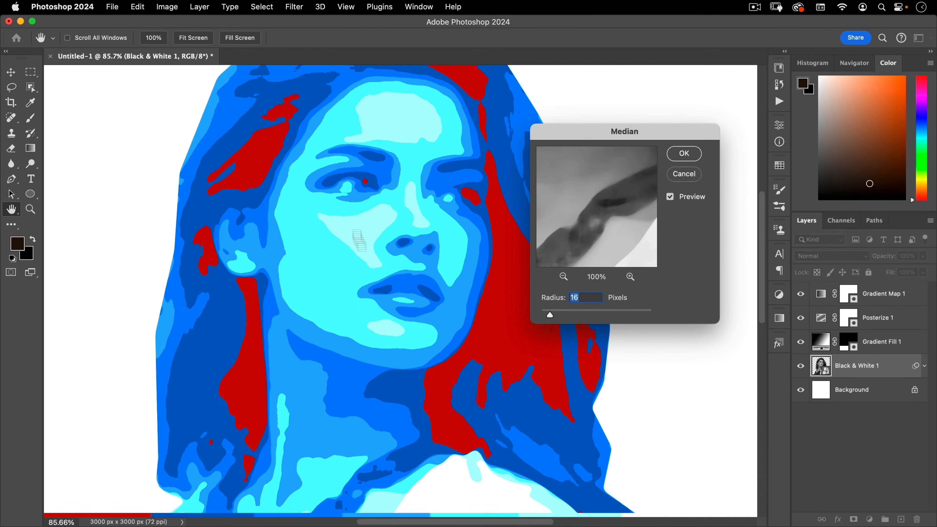
{"action": "left_click", "coordinate": [680, 177]}
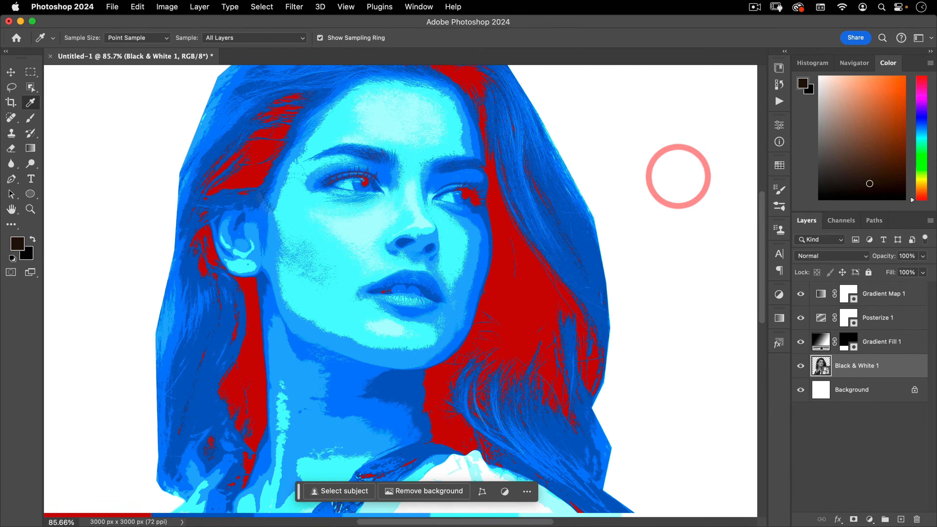
Start an Oil Paint filter on the Black & White 1 layer with Stylization 10.0, Cleanliness 5.2 and the canvas preview enabled
{"action": "left_click", "coordinate": [260, 7]}
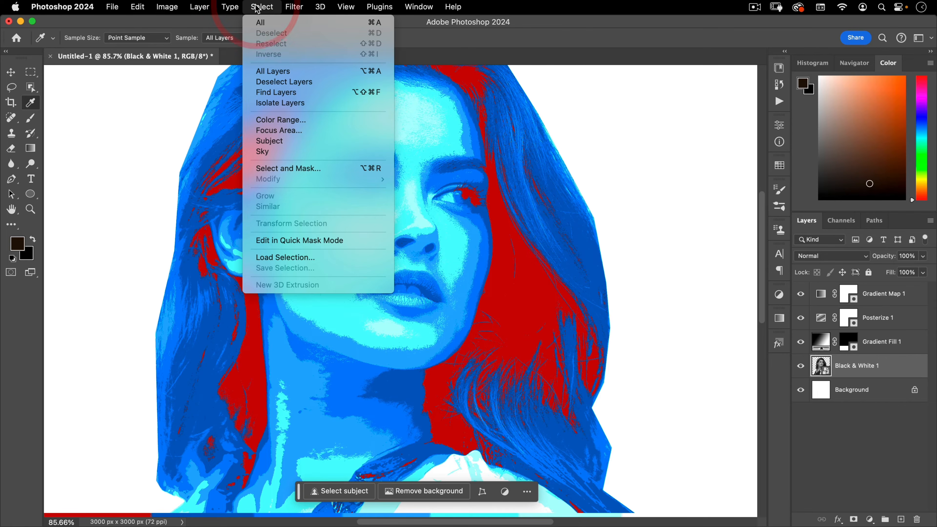
{"action": "mouse_move", "coordinate": [295, 7]}
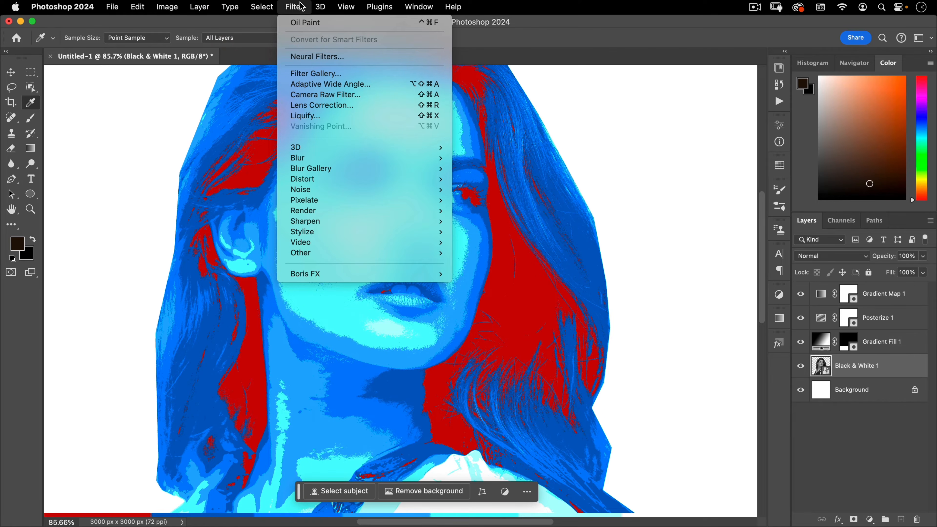
{"action": "mouse_move", "coordinate": [303, 255]}
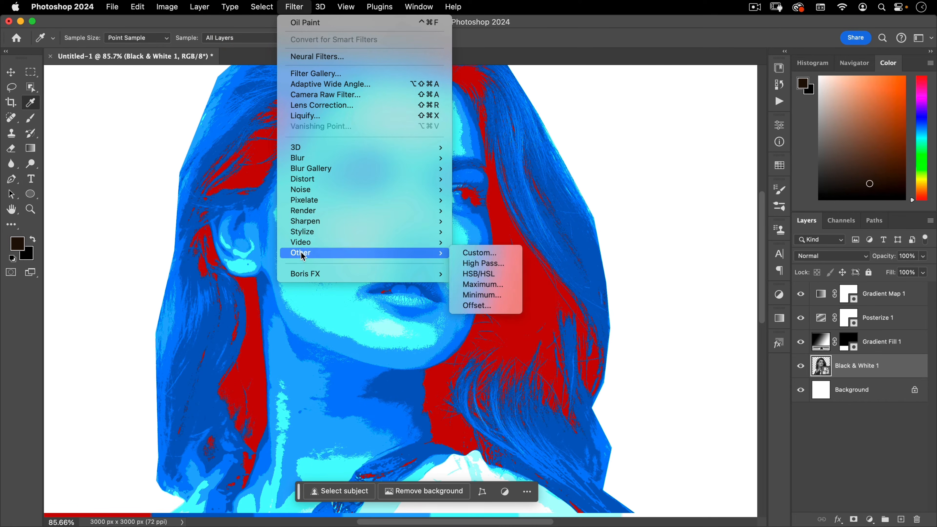
{"action": "mouse_move", "coordinate": [307, 232]}
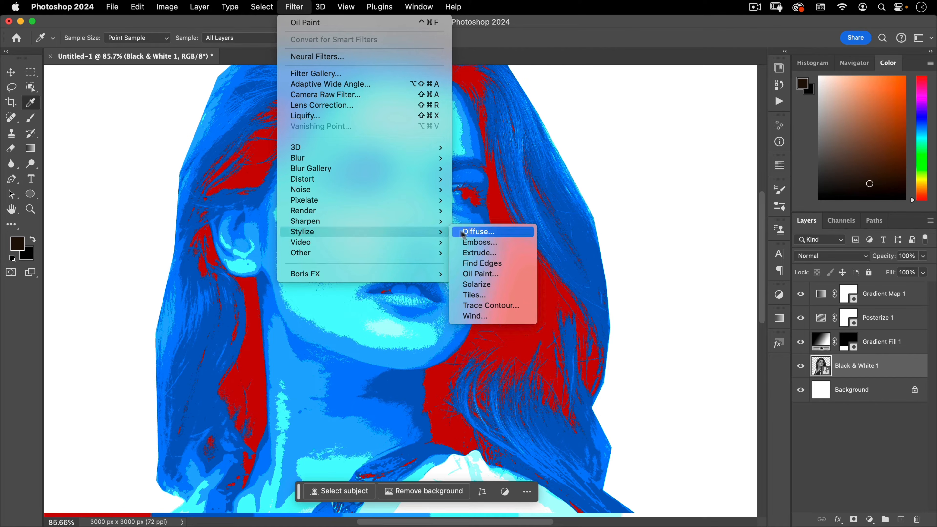
{"action": "left_click", "coordinate": [491, 277]}
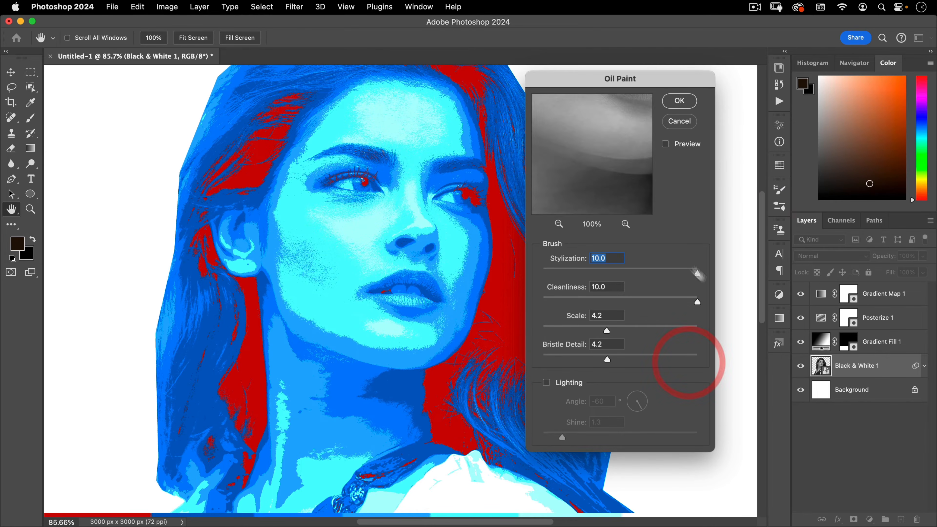
{"action": "left_click_drag", "start_coordinate": [698, 275], "coordinate": [726, 297]}
{"action": "mouse_move", "coordinate": [596, 151]}
{"action": "left_mouse_down"}
{"action": "mouse_move", "coordinate": [541, 372]}
{"action": "mouse_move", "coordinate": [563, 297]}
{"action": "left_mouse_up"}
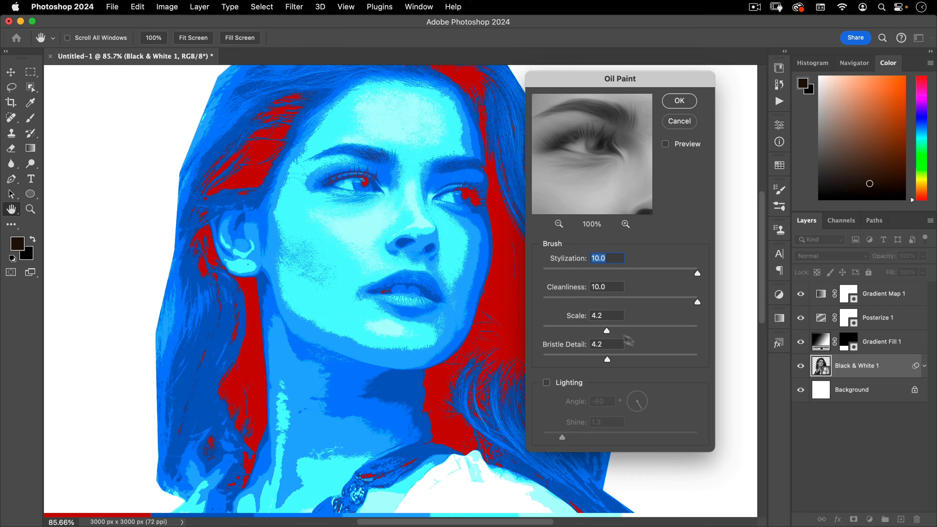
{"action": "left_click", "coordinate": [562, 385]}
{"action": "left_click", "coordinate": [645, 309]}
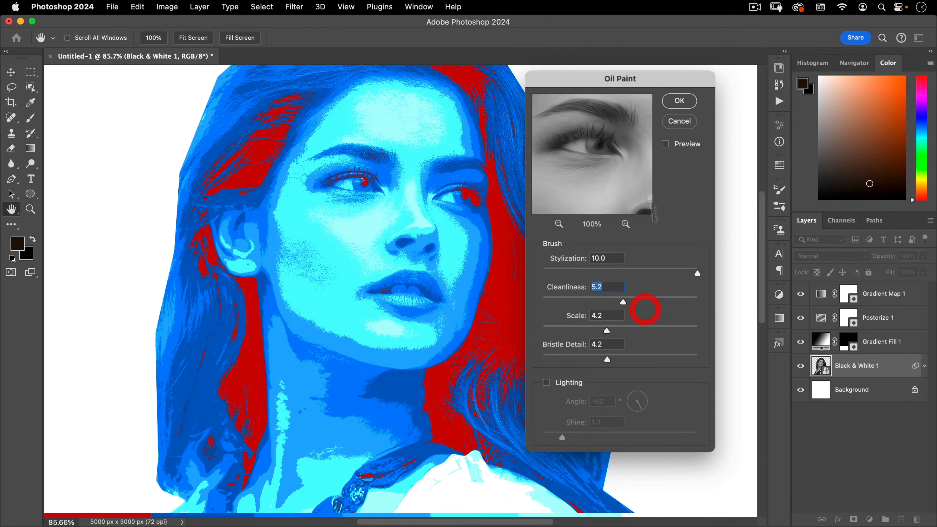
{"action": "left_click", "coordinate": [666, 144]}
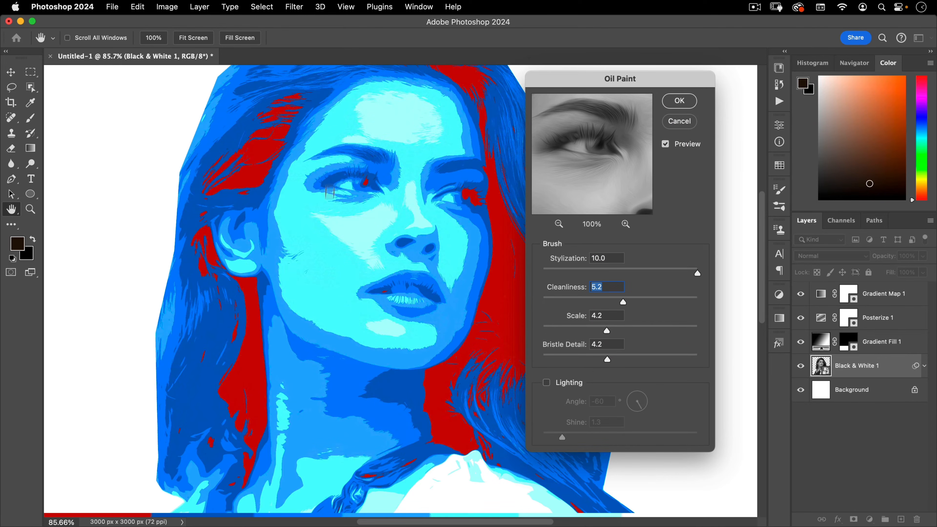
Compare Oil Paint Stylization values between 0.1 and 10.0 with Cleanliness at 5.4
{"action": "left_click_drag", "start_coordinate": [624, 273], "coordinate": [695, 272]}
{"action": "left_click_drag", "start_coordinate": [664, 303], "coordinate": [626, 302]}
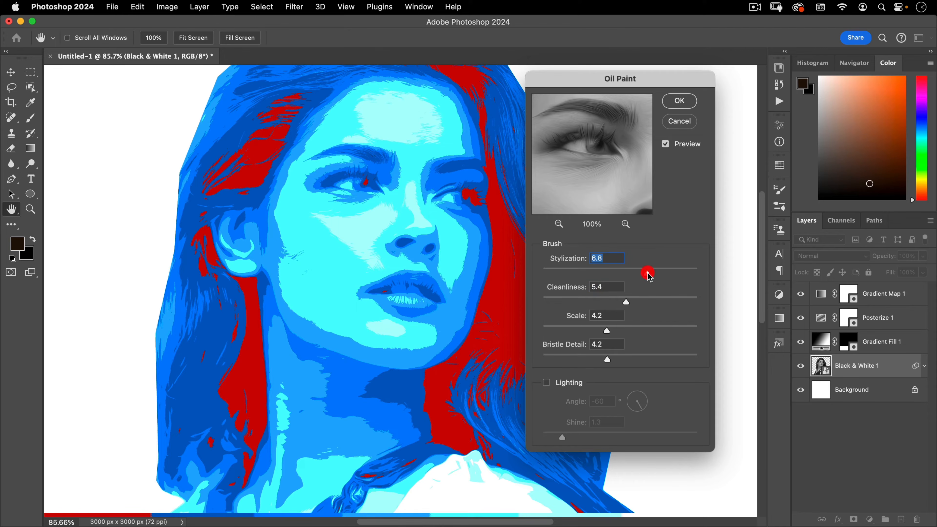
{"action": "left_click", "coordinate": [680, 270]}
{"action": "left_click", "coordinate": [591, 274]}
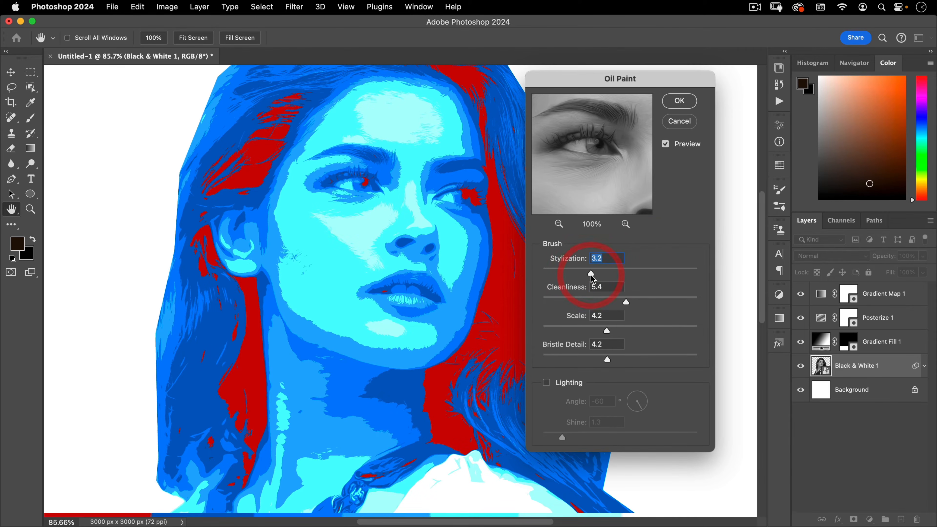
{"action": "left_click_drag", "start_coordinate": [591, 274], "coordinate": [530, 276]}
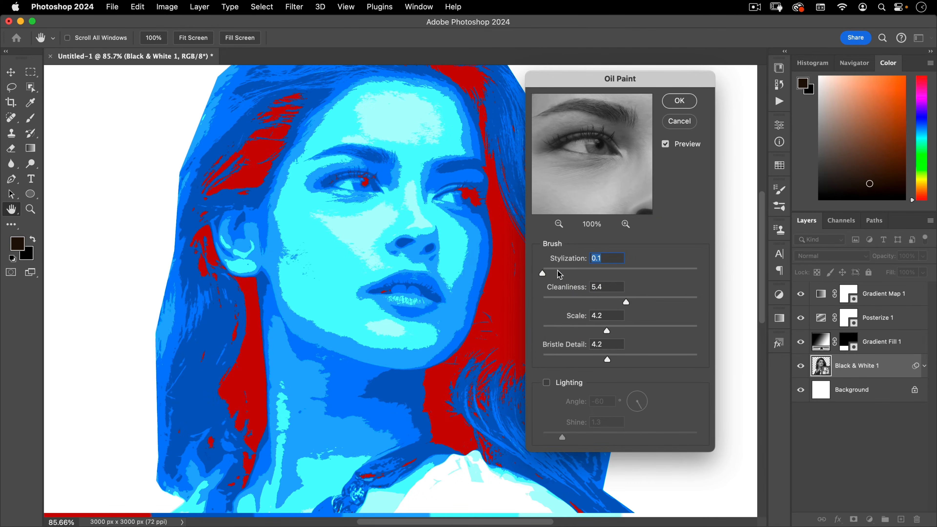
{"action": "left_click_drag", "start_coordinate": [604, 274], "coordinate": [734, 279]}
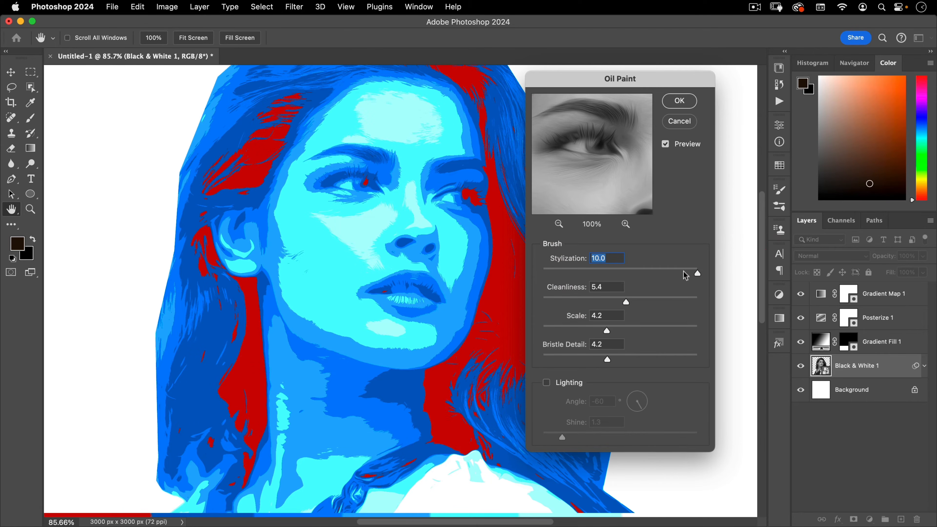
{"action": "left_click_drag", "start_coordinate": [567, 276], "coordinate": [754, 275]}
Try further combinations of Oil Paint Cleanliness and Stylization values on the portrait
{"action": "mouse_move", "coordinate": [626, 302]}
{"action": "left_mouse_down"}
{"action": "mouse_move", "coordinate": [556, 303]}
{"action": "mouse_move", "coordinate": [641, 304]}
{"action": "left_mouse_up"}
{"action": "left_click_drag", "start_coordinate": [641, 305], "coordinate": [614, 302]}
{"action": "left_click_drag", "start_coordinate": [655, 273], "coordinate": [668, 273]}
{"action": "left_click", "coordinate": [639, 298]}
{"action": "left_click", "coordinate": [660, 273]}
{"action": "left_click", "coordinate": [650, 303]}
{"action": "left_click", "coordinate": [654, 301]}
{"action": "left_click", "coordinate": [665, 272]}
Set the Oil Paint Stylization and Cleanliness both to 8.0 and apply the filter
{"action": "left_click", "coordinate": [578, 253]}
{"action": "type", "text": "8"}
{"action": "key", "text": "Tab"}
{"action": "type", "text": "8"}
{"action": "key", "text": "Tab"}
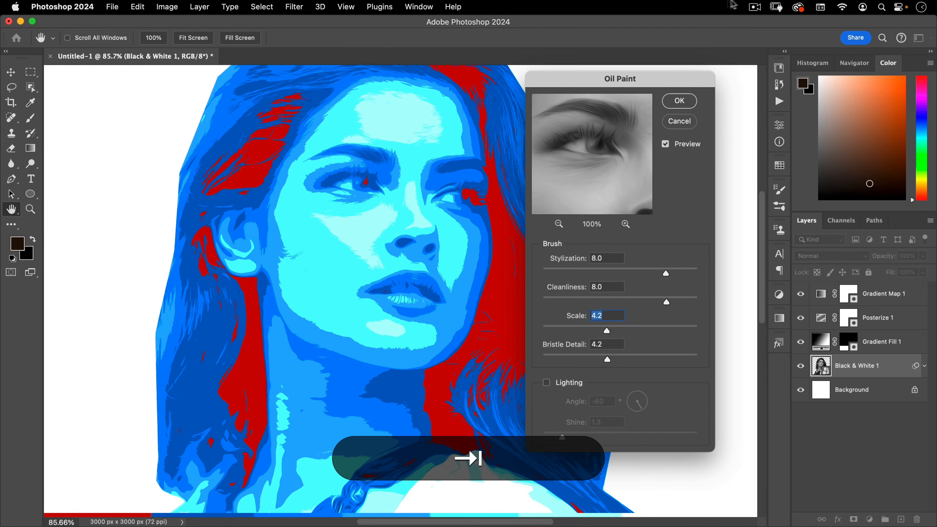
{"action": "left_click", "coordinate": [679, 100]}
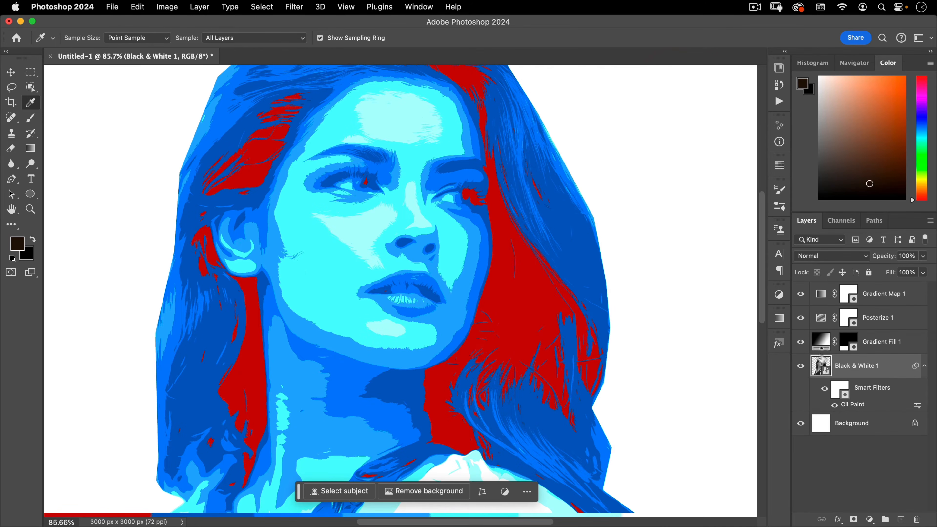
Duplicate the Black & White 1 layer and stack three extra copies of the Oil Paint smart filter on the duplicate
{"action": "left_click_drag", "start_coordinate": [318, 164], "coordinate": [338, 207]}
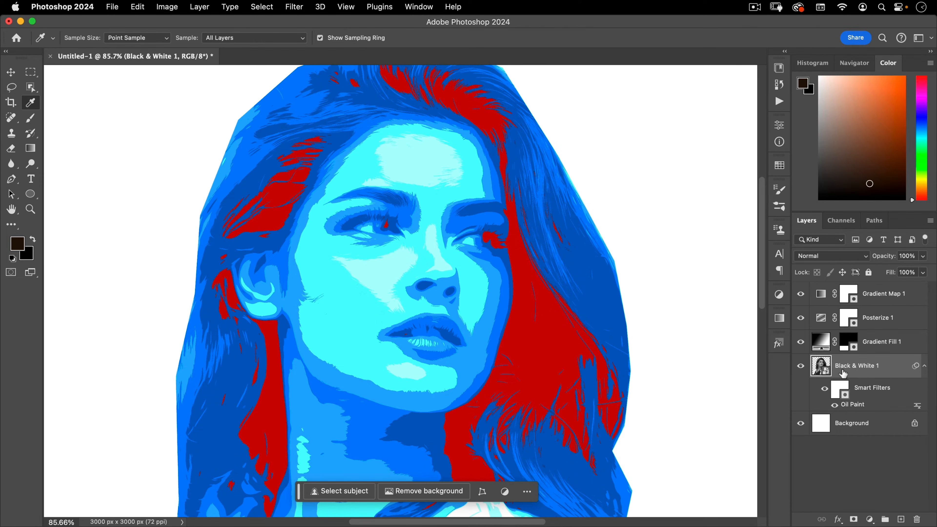
{"action": "mouse_move", "coordinate": [854, 370]}
{"action": "left_mouse_down", "text": "alt"}
{"action": "mouse_move", "coordinate": [847, 357]}
{"action": "mouse_move", "coordinate": [860, 360]}
{"action": "mouse_move", "coordinate": [855, 369]}
{"action": "left_mouse_up", "text": "alt"}
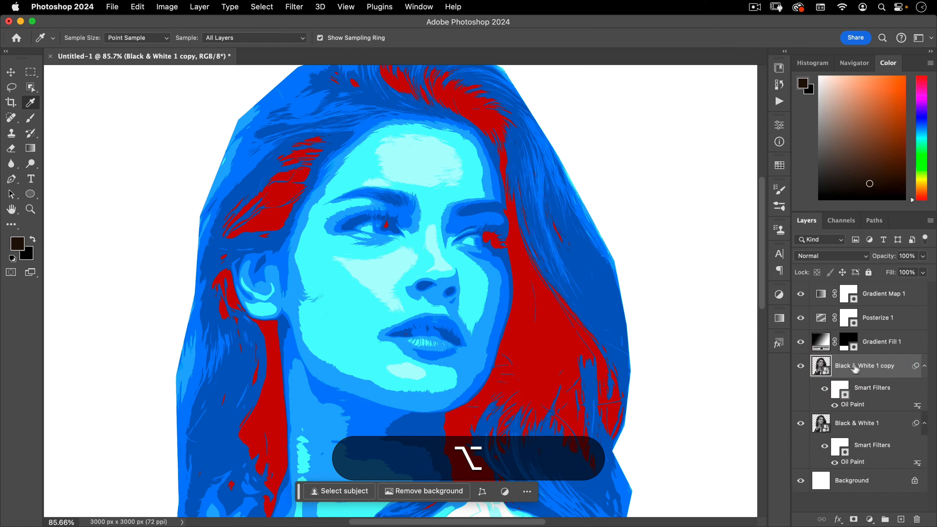
{"action": "mouse_move", "coordinate": [852, 406]}
{"action": "left_mouse_down", "text": "alt"}
{"action": "mouse_move", "coordinate": [857, 398]}
{"action": "mouse_move", "coordinate": [847, 409]}
{"action": "left_mouse_up", "text": "alt"}
Raise the topmost Oil Paint filter's Stylization to 10.0 and its Cleanliness to the maximum on the Black & White 1 copy layer
{"action": "double_click", "coordinate": [854, 404]}
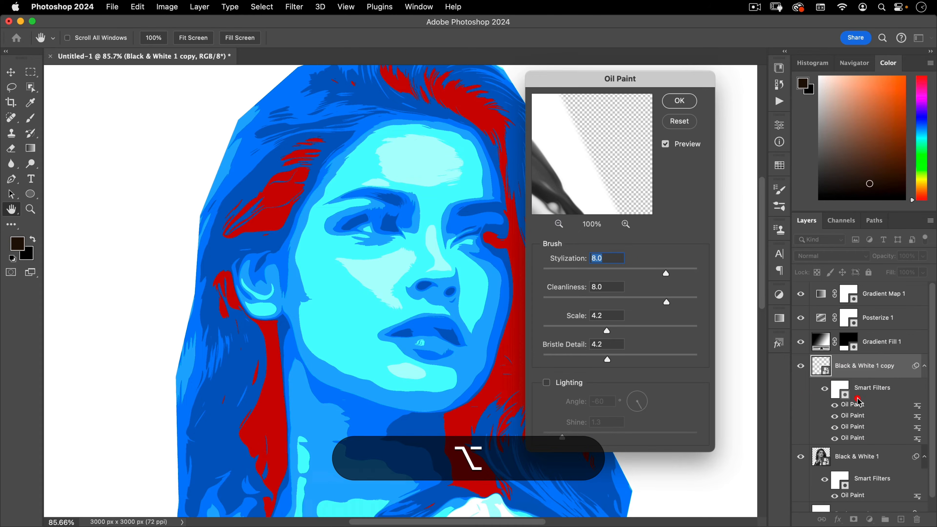
{"action": "left_click_drag", "start_coordinate": [666, 273], "coordinate": [705, 275]}
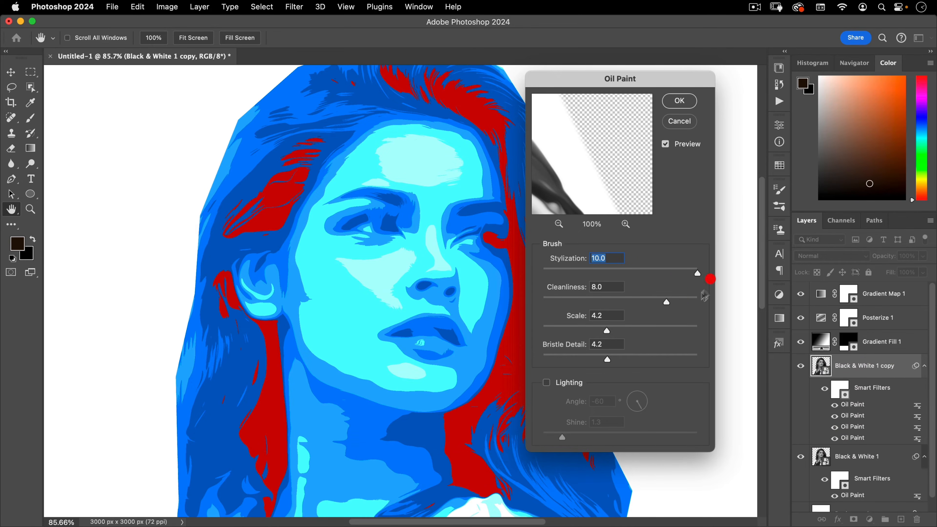
{"action": "left_click_drag", "start_coordinate": [666, 301], "coordinate": [724, 300]}
{"action": "left_click", "coordinate": [680, 101]}
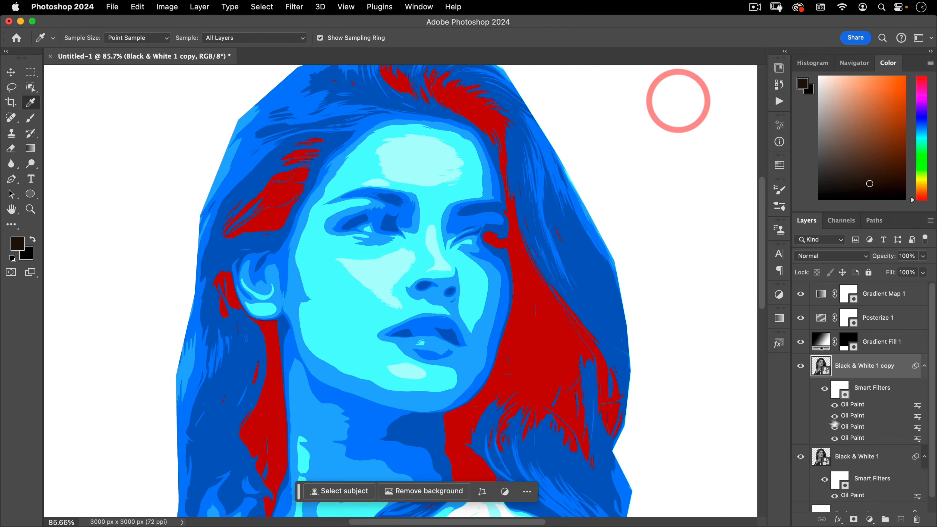
Stack a fifth Oil Paint smart filter on the Black & White 1 copy layer by duplicating an existing one
{"action": "left_click_drag", "start_coordinate": [852, 405], "coordinate": [865, 399], "text": "alt"}
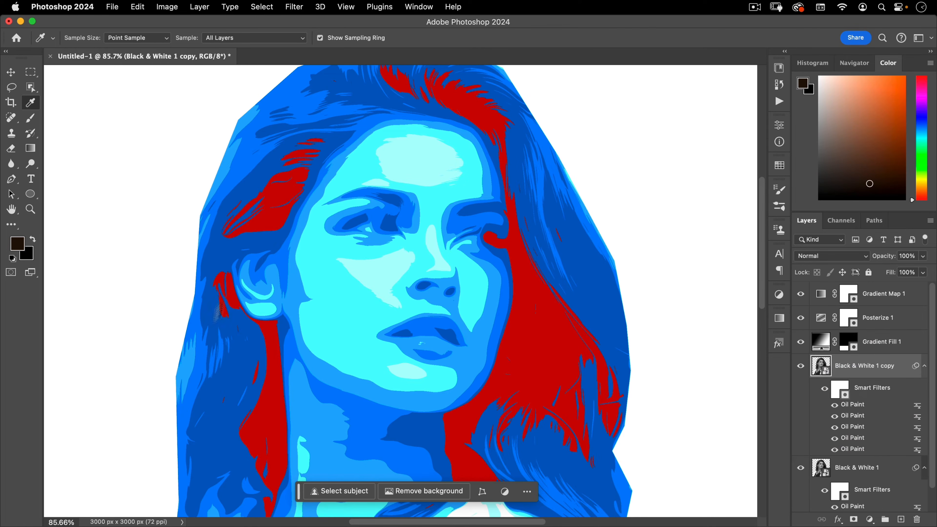
{"action": "scroll", "coordinate": [327, 256], "scroll_direction": "down", "scroll_amount": 6}
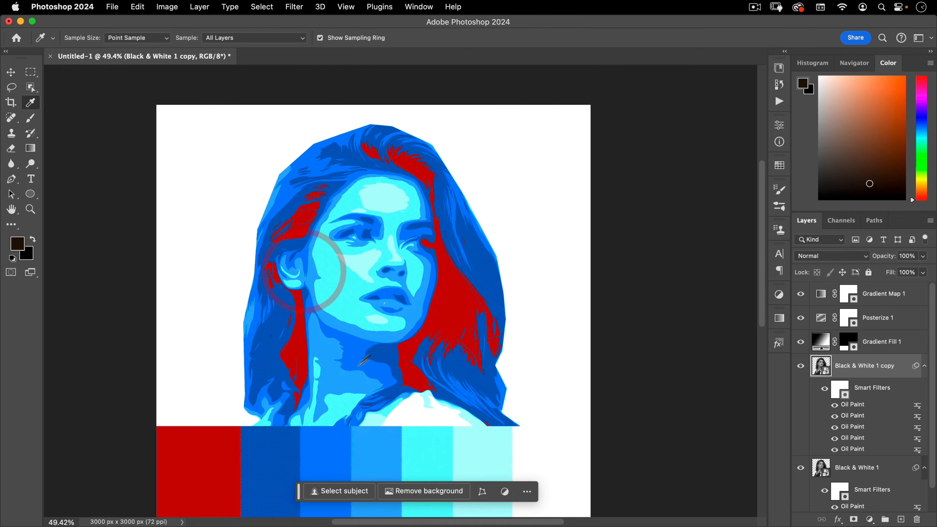
{"action": "left_click_drag", "start_coordinate": [401, 337], "coordinate": [438, 339]}
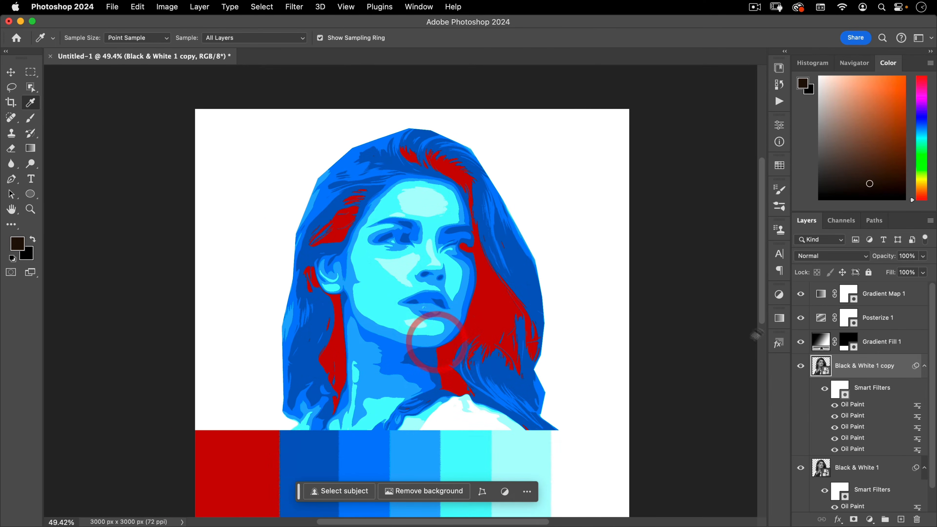
Add a layer mask to the Black & White 1 copy layer and paint black over the eyes, nose and lips with a soft brush
{"action": "left_click", "coordinate": [854, 519]}
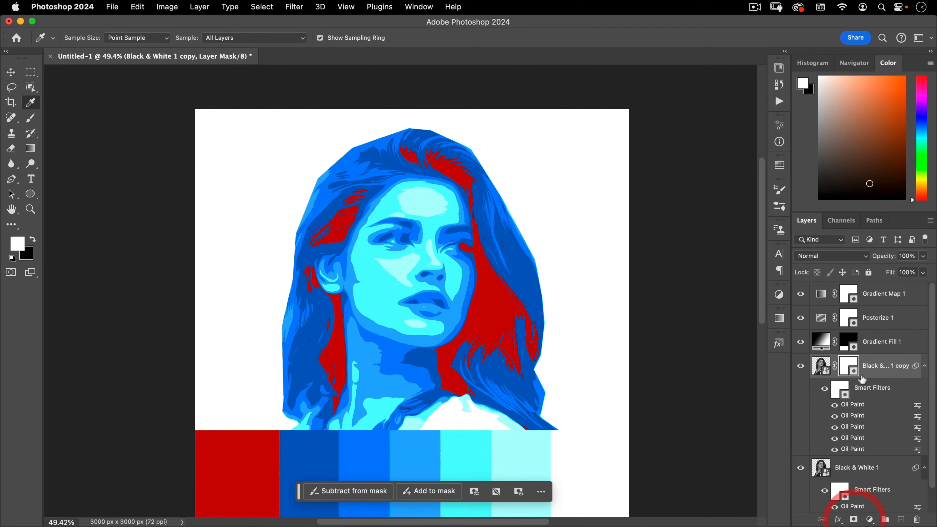
{"action": "scroll", "coordinate": [332, 215], "scroll_direction": "up", "scroll_amount": 3}
{"action": "key", "text": "b"}
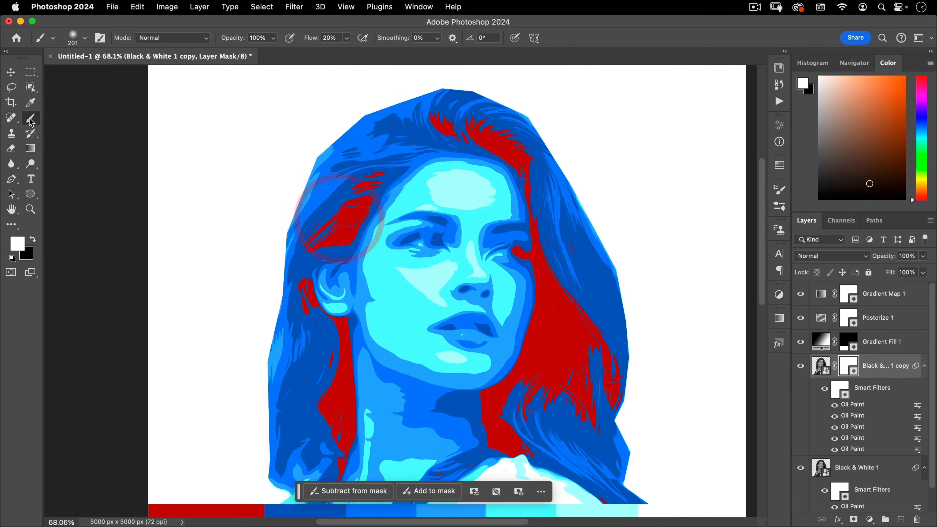
{"action": "key", "text": "x"}
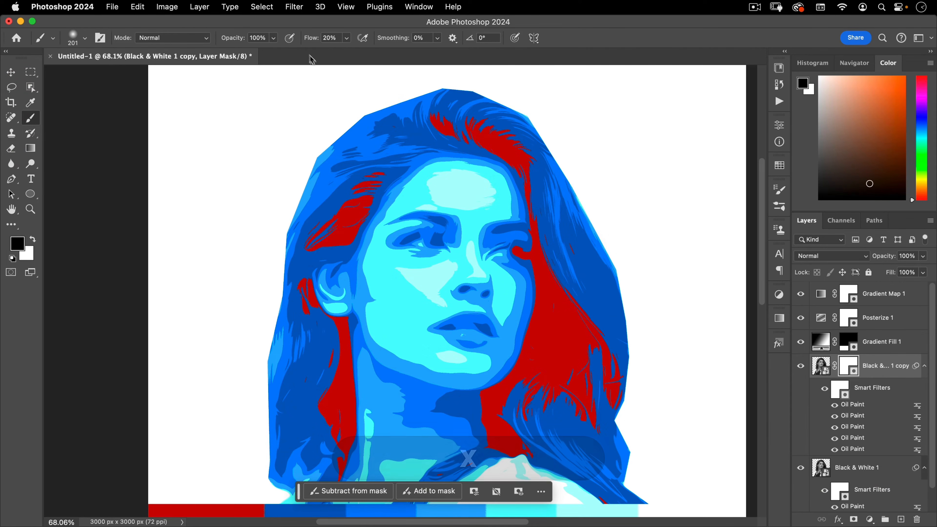
{"action": "left_click_drag", "start_coordinate": [408, 245], "coordinate": [441, 234]}
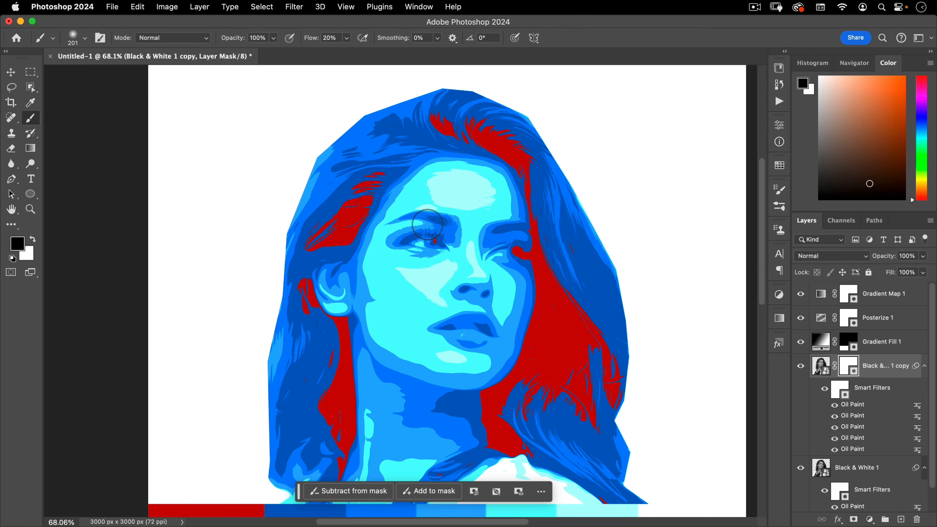
{"action": "mouse_move", "coordinate": [443, 233]}
{"action": "left_mouse_down"}
{"action": "mouse_move", "coordinate": [523, 252]}
{"action": "mouse_move", "coordinate": [507, 253]}
{"action": "mouse_move", "coordinate": [513, 242]}
{"action": "mouse_move", "coordinate": [503, 257]}
{"action": "mouse_move", "coordinate": [508, 242]}
{"action": "mouse_move", "coordinate": [507, 252]}
{"action": "mouse_move", "coordinate": [493, 238]}
{"action": "mouse_move", "coordinate": [507, 251]}
{"action": "left_mouse_up"}
{"action": "mouse_move", "coordinate": [486, 292]}
{"action": "left_mouse_down"}
{"action": "mouse_move", "coordinate": [496, 295]}
{"action": "mouse_move", "coordinate": [455, 290]}
{"action": "mouse_move", "coordinate": [492, 295]}
{"action": "left_mouse_up"}
{"action": "mouse_move", "coordinate": [458, 343]}
{"action": "left_mouse_down"}
{"action": "mouse_move", "coordinate": [481, 334]}
{"action": "mouse_move", "coordinate": [443, 331]}
{"action": "mouse_move", "coordinate": [490, 335]}
{"action": "mouse_move", "coordinate": [435, 328]}
{"action": "mouse_move", "coordinate": [472, 322]}
{"action": "mouse_move", "coordinate": [486, 342]}
{"action": "mouse_move", "coordinate": [461, 327]}
{"action": "mouse_move", "coordinate": [496, 339]}
{"action": "mouse_move", "coordinate": [428, 335]}
{"action": "left_mouse_up"}
{"action": "key", "text": "space"}
{"action": "left_click_drag", "start_coordinate": [505, 294], "coordinate": [524, 289]}
{"action": "mouse_move", "coordinate": [505, 283]}
{"action": "left_mouse_down"}
{"action": "mouse_move", "coordinate": [524, 283]}
{"action": "mouse_move", "coordinate": [496, 245]}
{"action": "mouse_move", "coordinate": [494, 281]}
{"action": "left_mouse_up"}
{"action": "key", "text": "v"}
{"action": "key", "text": "space"}
{"action": "key", "text": "space"}
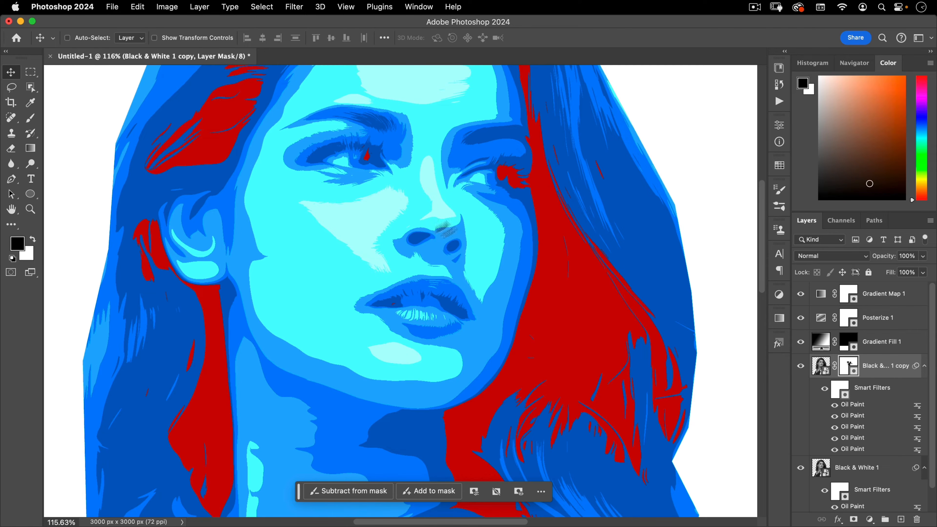
Open the Black & White 1 copy smart object's contents and lasso the highlight in the eye nearer the visible ear
{"action": "double_click", "coordinate": [821, 367]}
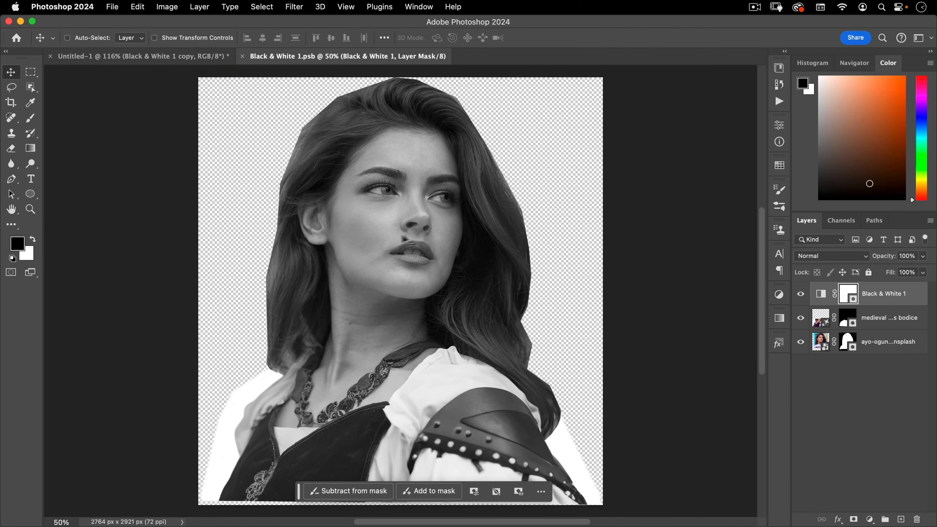
{"action": "mouse_move", "coordinate": [414, 207]}
{"action": "left_mouse_down"}
{"action": "mouse_move", "coordinate": [462, 165]}
{"action": "mouse_move", "coordinate": [446, 249]}
{"action": "left_mouse_up"}
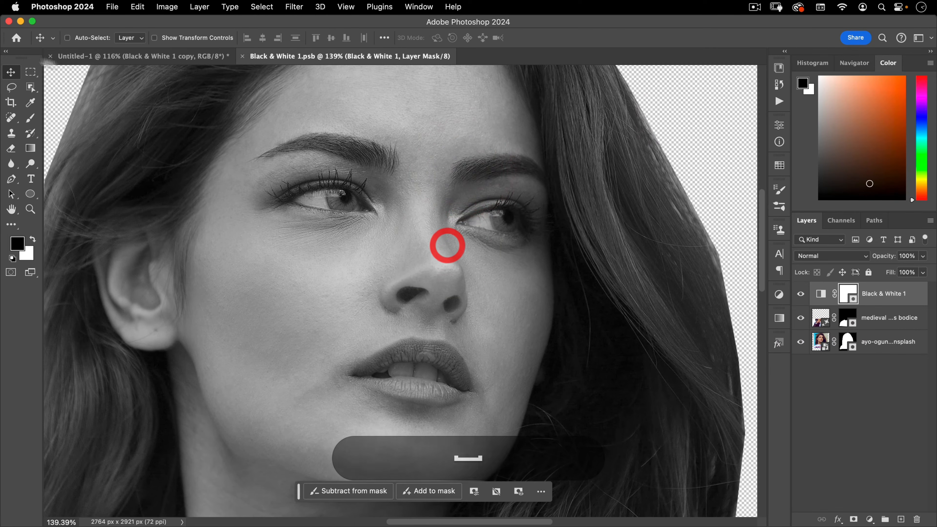
{"action": "left_click", "coordinate": [12, 88]}
{"action": "left_click_drag", "start_coordinate": [326, 187], "coordinate": [403, 162]}
{"action": "key", "text": "alt"}
{"action": "mouse_move", "coordinate": [334, 241]}
{"action": "left_mouse_down"}
{"action": "mouse_move", "coordinate": [386, 242]}
{"action": "mouse_move", "coordinate": [414, 232]}
{"action": "mouse_move", "coordinate": [416, 222]}
{"action": "mouse_move", "coordinate": [388, 203]}
{"action": "mouse_move", "coordinate": [310, 209]}
{"action": "mouse_move", "coordinate": [300, 233]}
{"action": "left_mouse_up"}
Add the highlight in the other eye to the lasso selection
{"action": "key", "text": "space"}
{"action": "left_click_drag", "start_coordinate": [601, 219], "coordinate": [188, 200]}
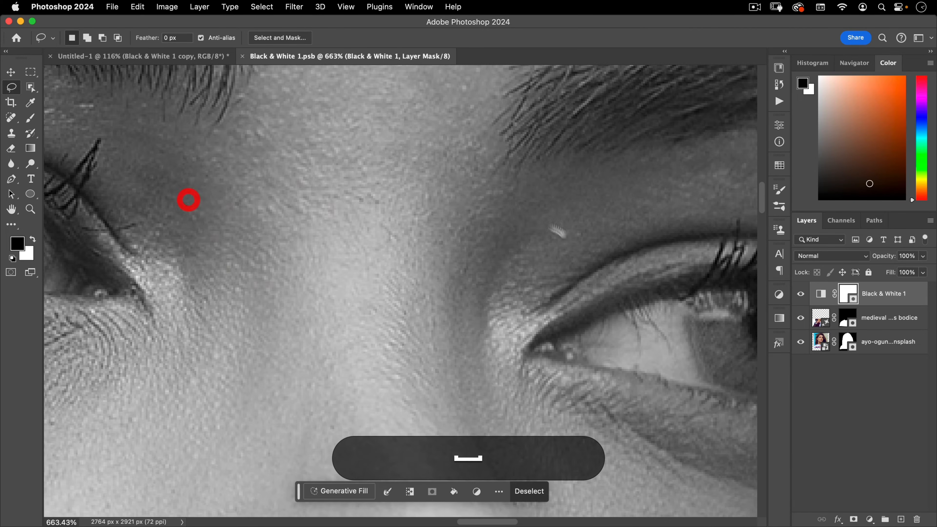
{"action": "left_click_drag", "start_coordinate": [666, 246], "coordinate": [368, 168]}
{"action": "left_click", "coordinate": [367, 169]}
{"action": "key", "text": "shift"}
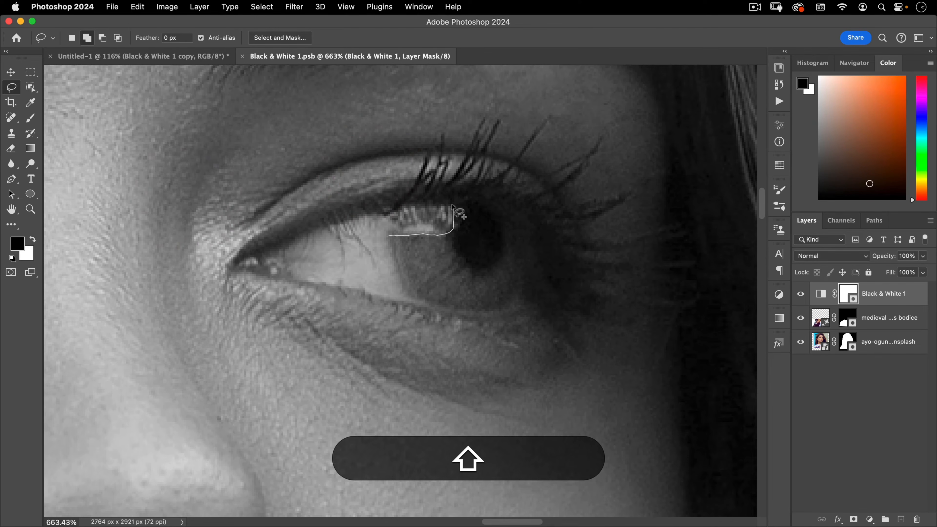
{"action": "left_click_drag", "start_coordinate": [380, 232], "coordinate": [380, 233]}
Add the teeth and mouth opening between the lips to the selection with a straight-edged lasso outline
{"action": "key", "text": "space"}
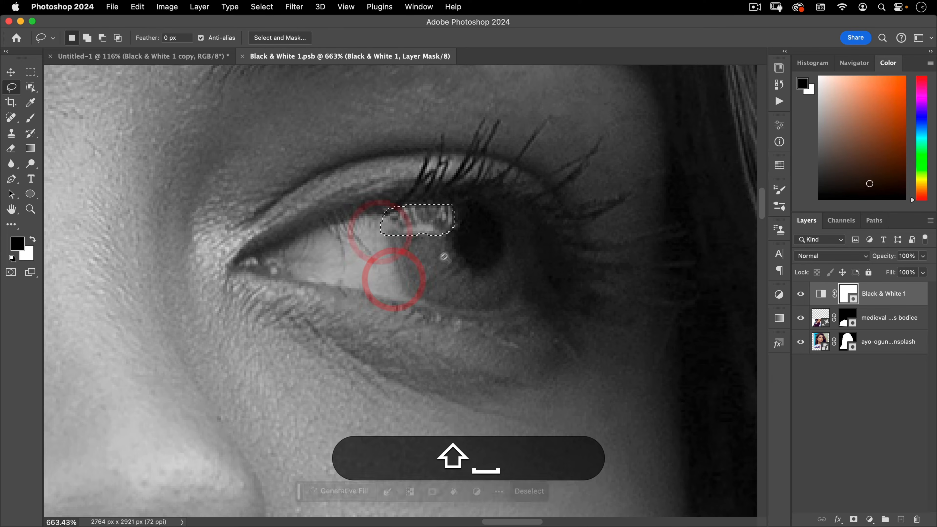
{"action": "scroll", "coordinate": [394, 279], "scroll_direction": "down", "scroll_amount": 10}
{"action": "mouse_move", "coordinate": [357, 320]}
{"action": "left_mouse_down"}
{"action": "mouse_move", "coordinate": [415, 163]}
{"action": "mouse_move", "coordinate": [466, 162]}
{"action": "left_mouse_up"}
{"action": "key", "text": "shift"}
{"action": "left_click_drag", "start_coordinate": [288, 203], "coordinate": [366, 165]}
{"action": "left_click", "coordinate": [412, 163]}
{"action": "left_click", "coordinate": [449, 164]}
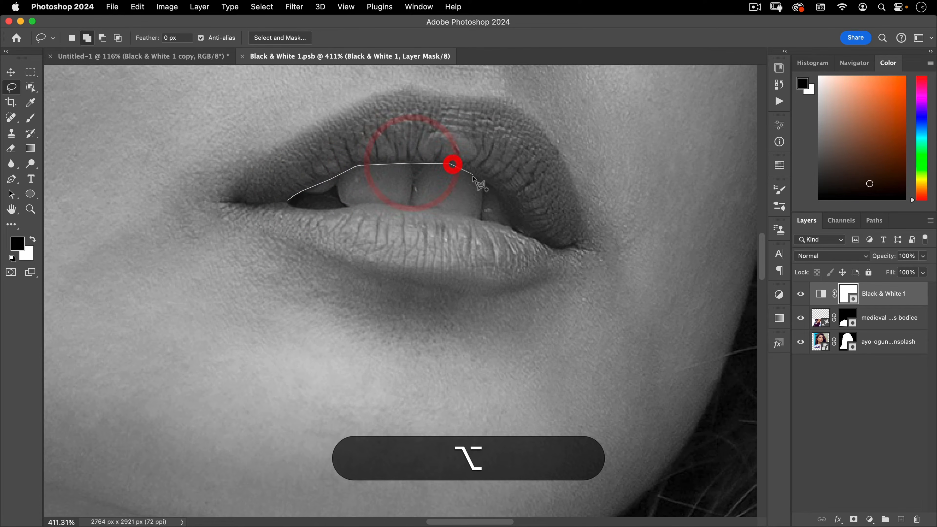
{"action": "left_click", "coordinate": [477, 177]}
{"action": "left_click", "coordinate": [495, 190]}
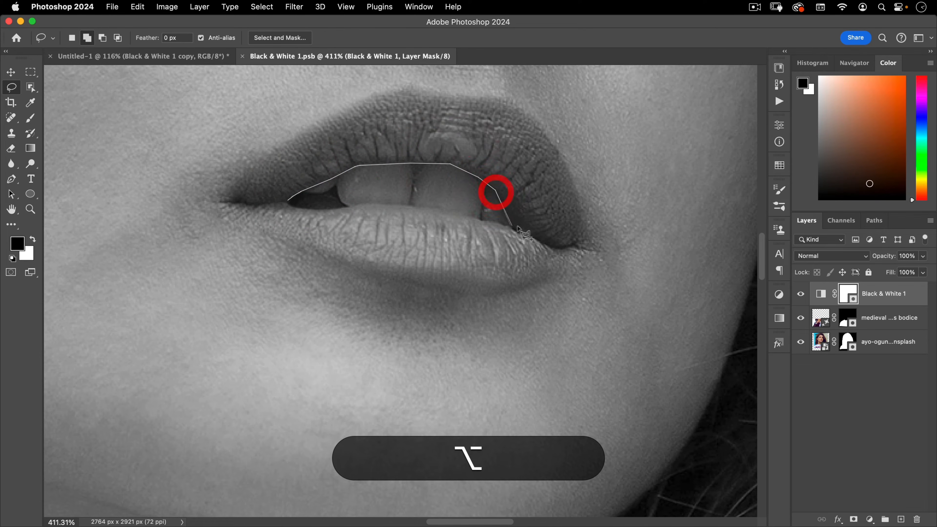
{"action": "left_click", "coordinate": [527, 235]}
{"action": "left_click", "coordinate": [490, 223]}
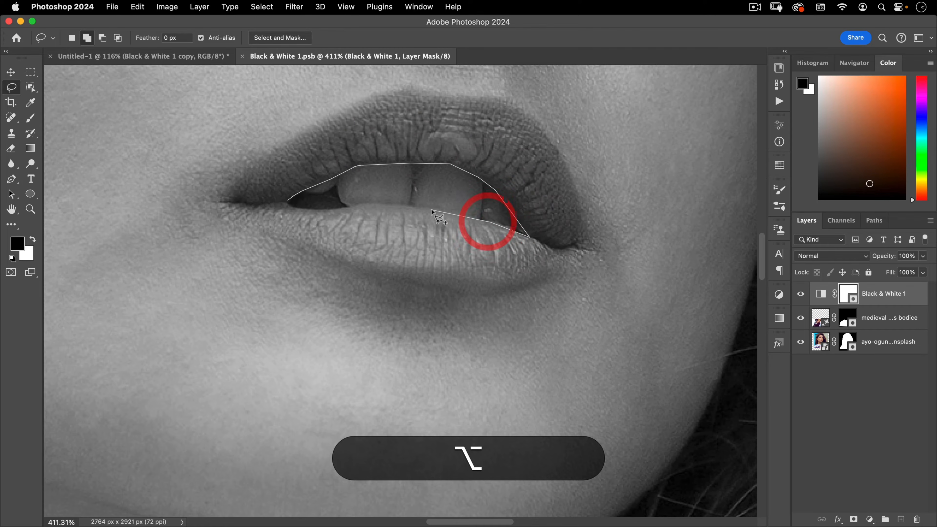
{"action": "left_click", "coordinate": [430, 209]}
{"action": "left_click", "coordinate": [377, 203]}
{"action": "left_click", "coordinate": [345, 206]}
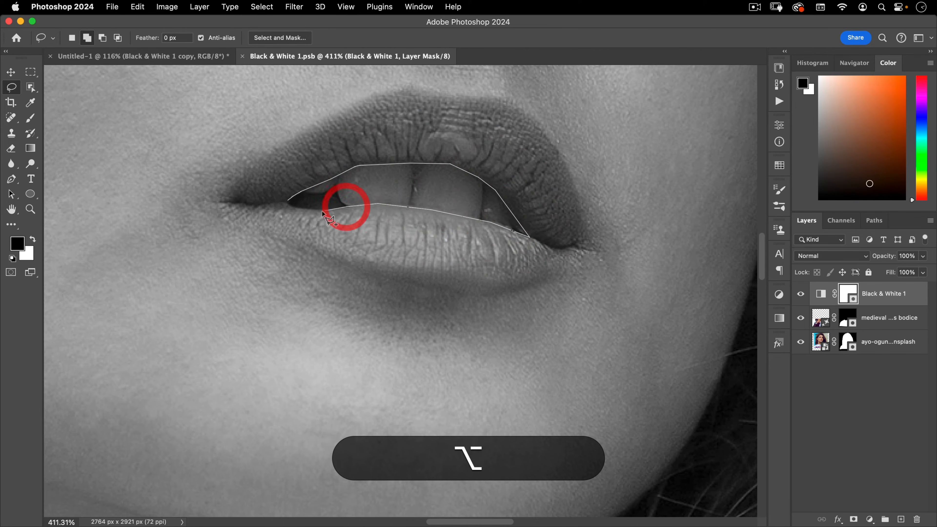
{"action": "left_click", "coordinate": [321, 212]}
{"action": "left_click", "coordinate": [290, 202]}
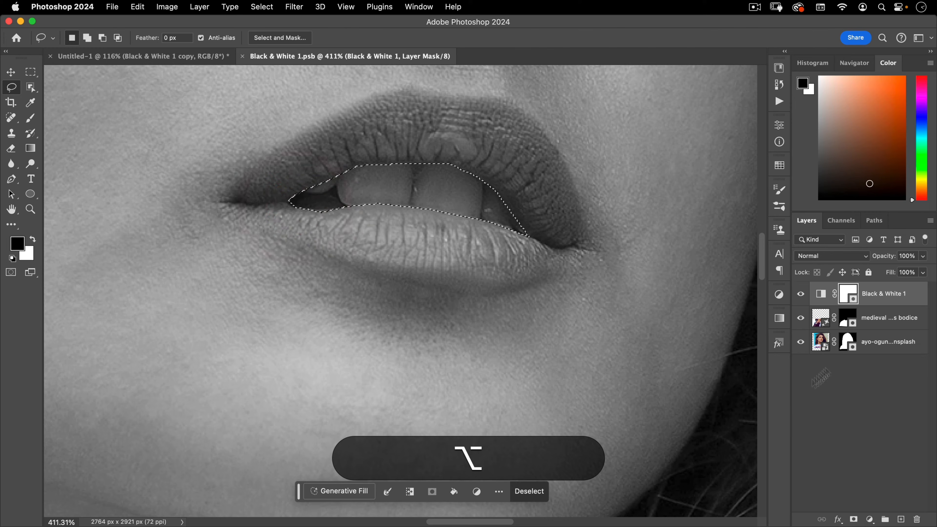
{"action": "key", "text": "super+0"}
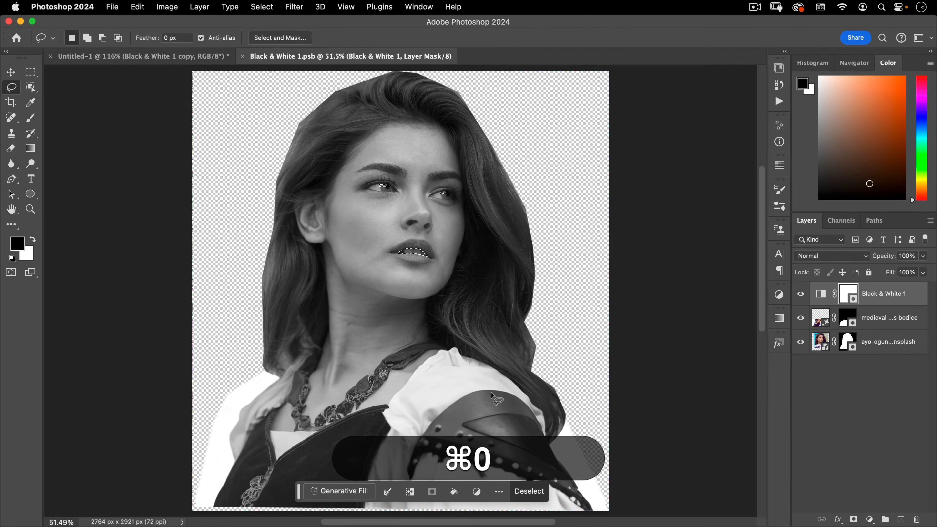
{"action": "left_click", "coordinate": [870, 519]}
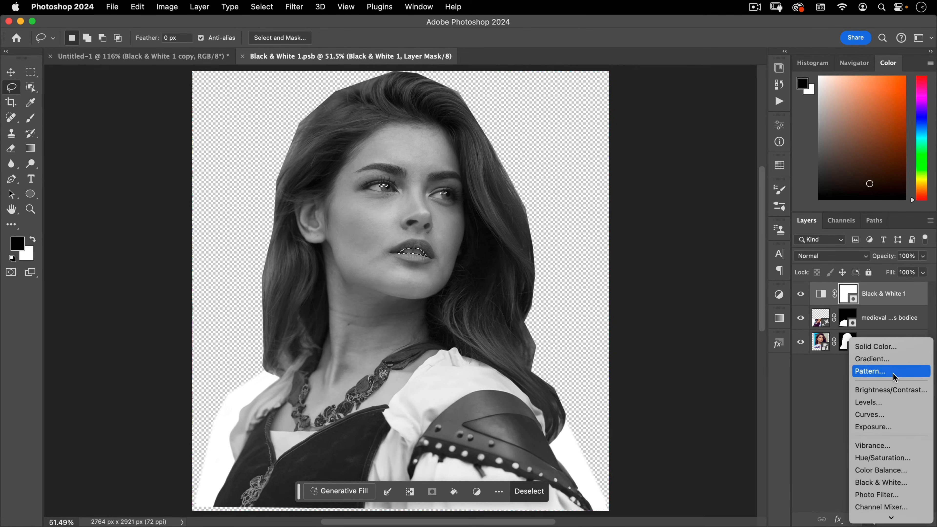
{"action": "left_click", "coordinate": [879, 403]}
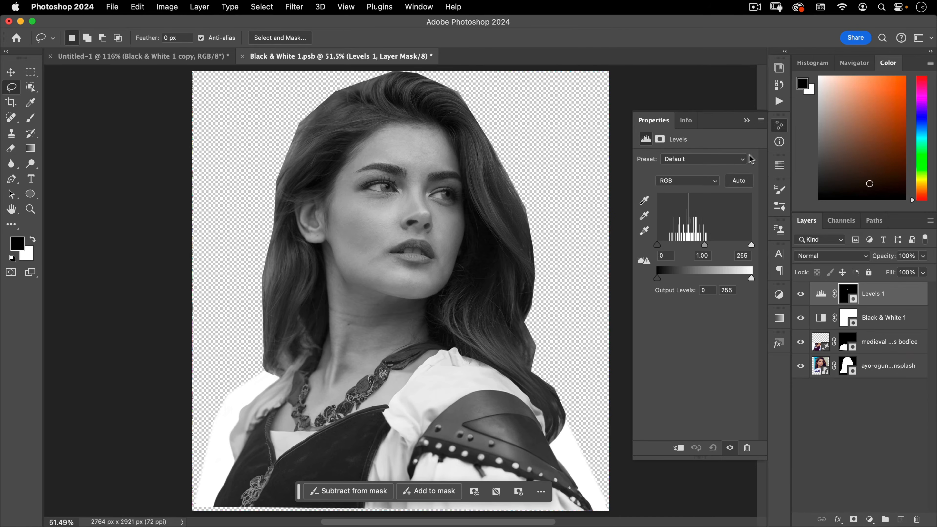
{"action": "key", "text": "super+z"}
Add a Curves adjustment limited to the selection and move its white point to input 129, output 255
{"action": "left_click", "coordinate": [869, 519]}
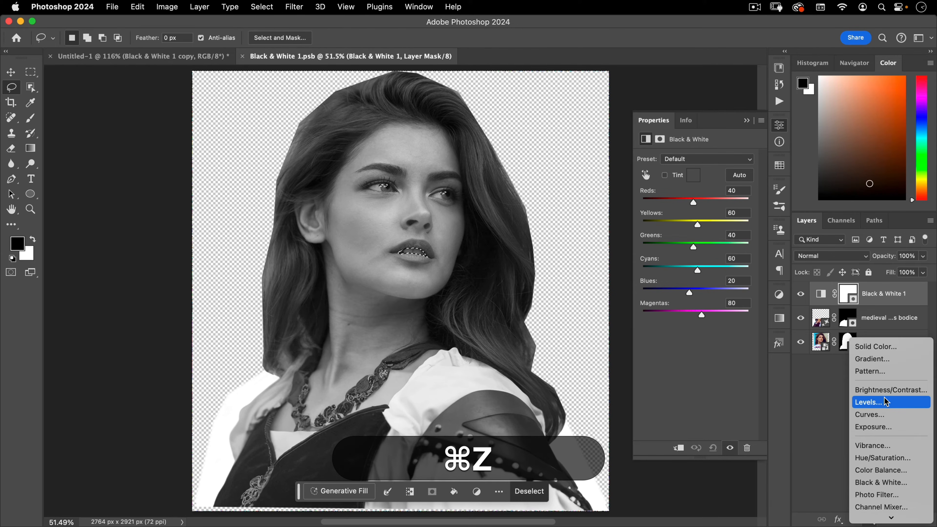
{"action": "left_click", "coordinate": [882, 415]}
{"action": "left_click_drag", "start_coordinate": [749, 275], "coordinate": [707, 276]}
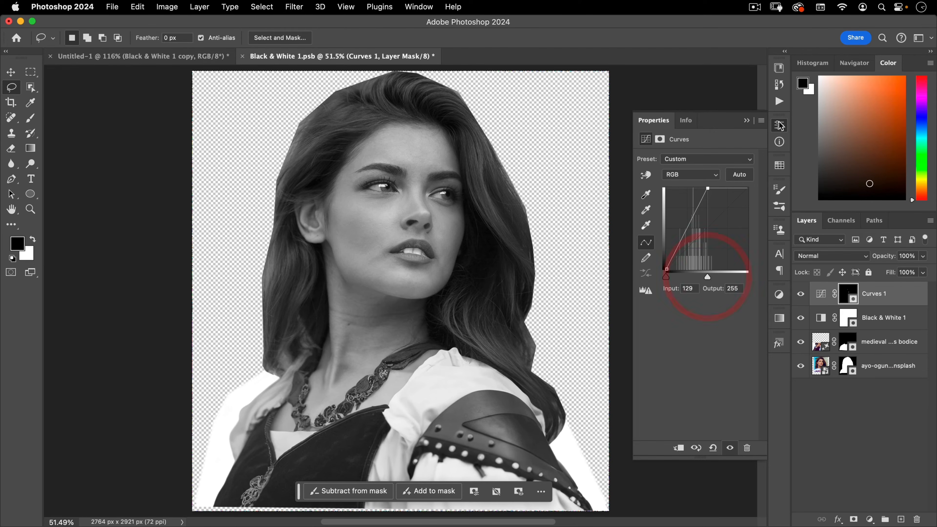
{"action": "left_click", "coordinate": [779, 124]}
Create a new layer above the Curves adjustment and paint the iris edge of the eye nearer the ear black with a 9 px brush
{"action": "key", "text": "super+space"}
{"action": "left_click_drag", "start_coordinate": [384, 188], "coordinate": [496, 104]}
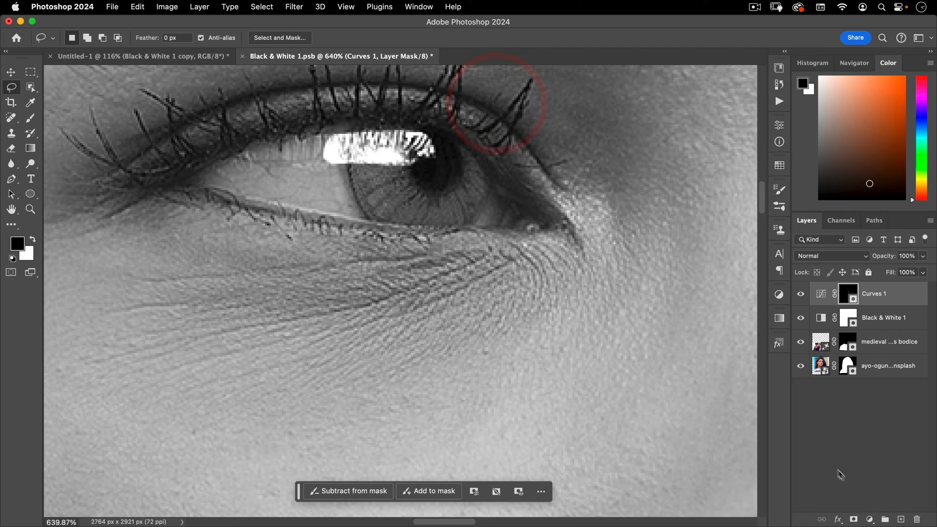
{"action": "left_click", "coordinate": [901, 520]}
{"action": "key", "text": "space"}
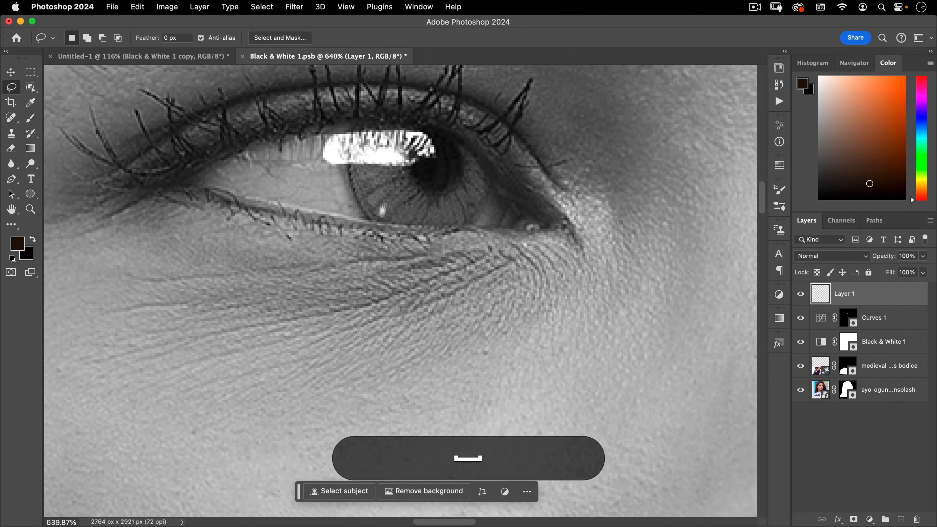
{"action": "left_click_drag", "start_coordinate": [383, 205], "coordinate": [344, 300]}
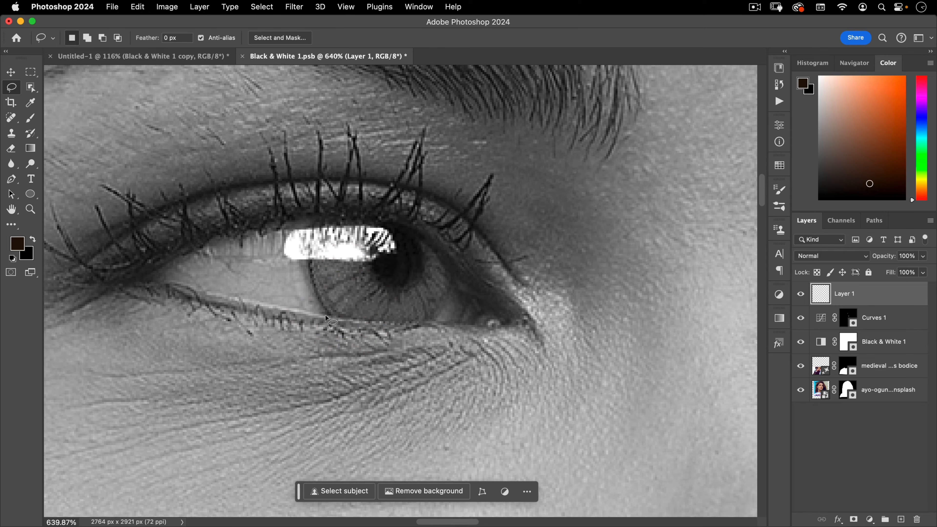
{"action": "left_click", "coordinate": [30, 118]}
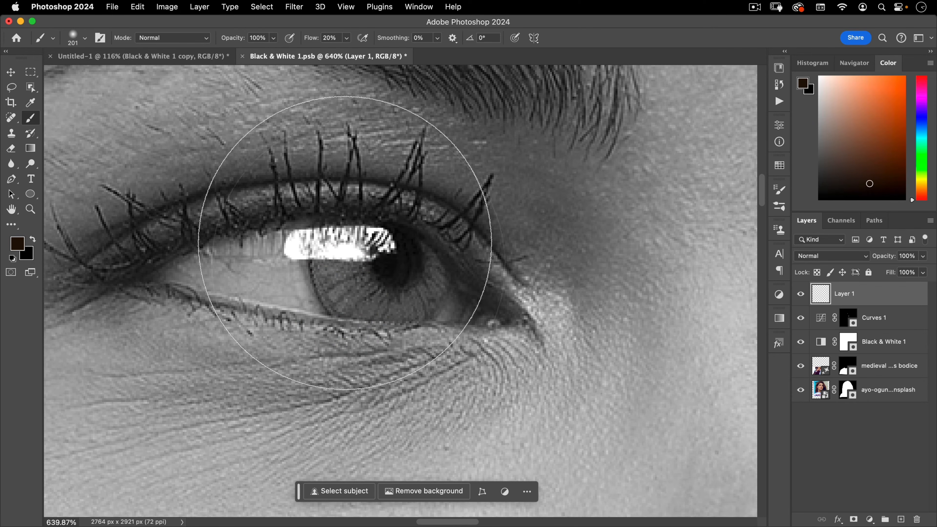
{"action": "left_click_drag", "start_coordinate": [446, 312], "coordinate": [172, 335]}
{"action": "key", "text": "ctrl+alt+d"}
{"action": "mouse_move", "coordinate": [382, 279]}
{"action": "left_mouse_down"}
{"action": "mouse_move", "coordinate": [406, 257]}
{"action": "mouse_move", "coordinate": [397, 268]}
{"action": "mouse_move", "coordinate": [330, 272]}
{"action": "mouse_move", "coordinate": [330, 315]}
{"action": "left_mouse_up"}
{"action": "left_click_drag", "start_coordinate": [309, 270], "coordinate": [332, 315]}
Paint a black stroke along the iris edge of the other eye on the new layer
{"action": "key", "text": "space"}
{"action": "left_click_drag", "start_coordinate": [563, 295], "coordinate": [217, 260]}
{"action": "left_click_drag", "start_coordinate": [532, 291], "coordinate": [284, 272]}
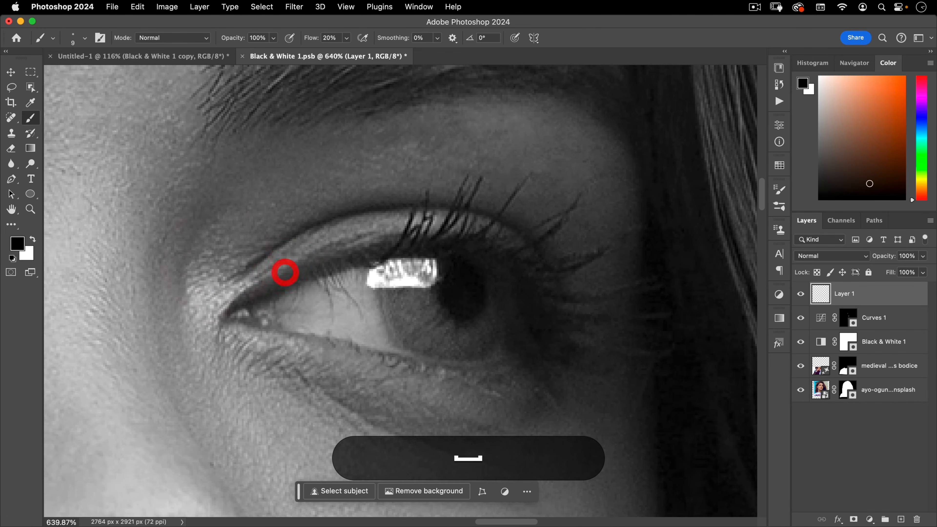
{"action": "left_click_drag", "start_coordinate": [382, 303], "coordinate": [401, 346]}
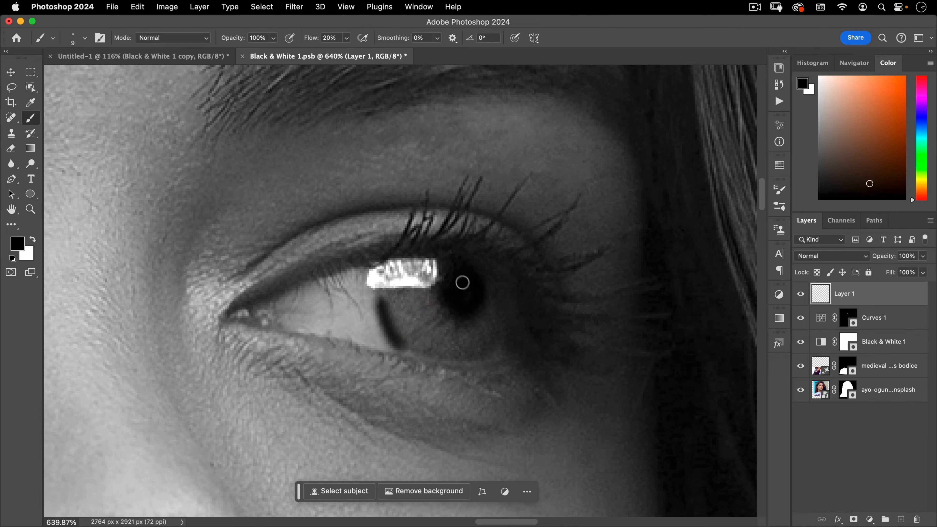
Close the smart object document and save its changes to update the posterized portrait
{"action": "key", "text": "super+space"}
{"action": "left_click_drag", "start_coordinate": [461, 299], "coordinate": [412, 329]}
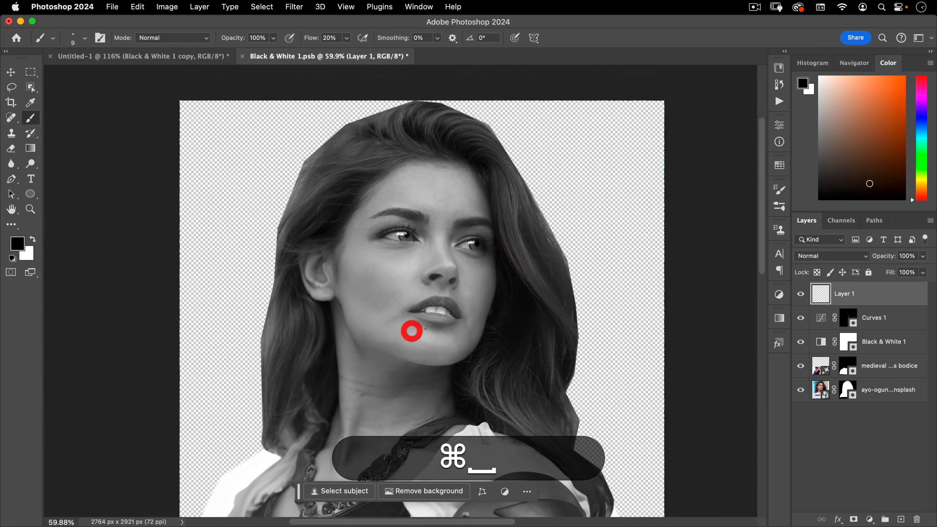
{"action": "key", "text": "super+w"}
{"action": "left_click", "coordinate": [481, 207]}
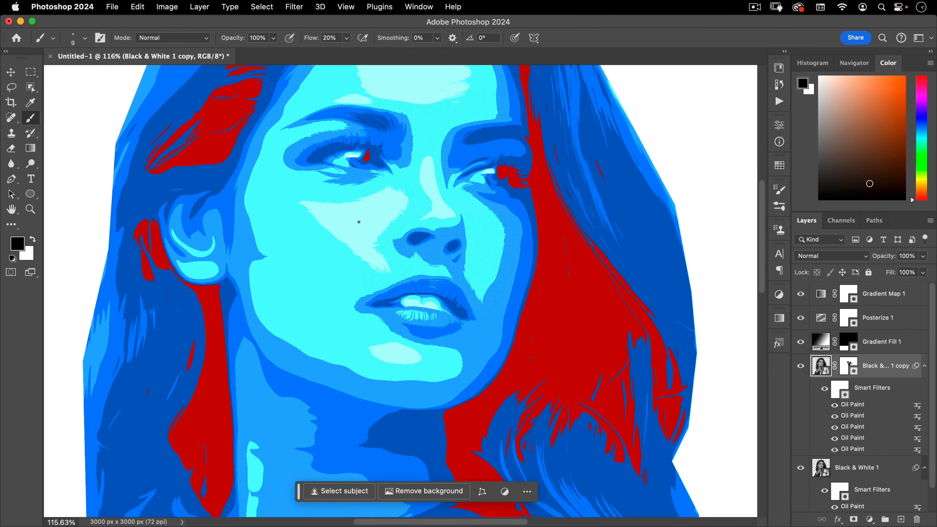
{"action": "left_click_drag", "start_coordinate": [371, 177], "coordinate": [326, 210]}
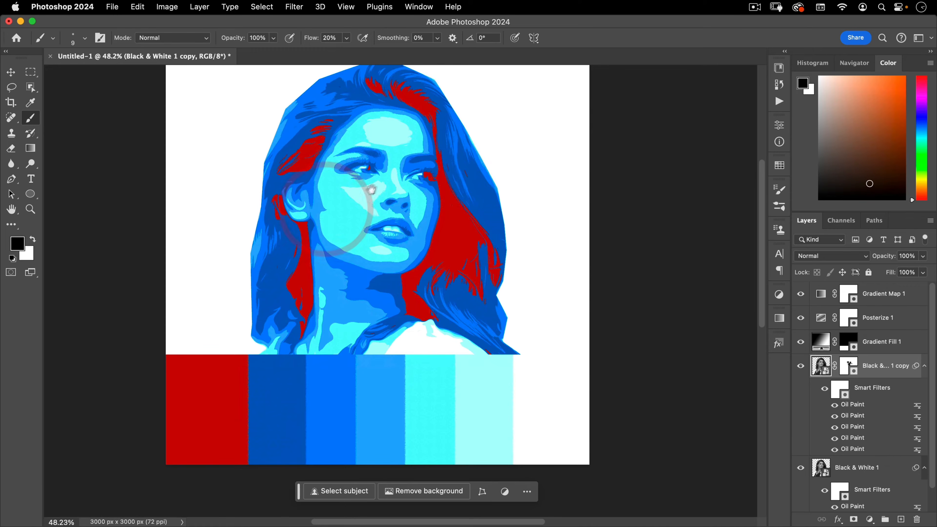
Group the Posterize and Gradient Map adjustment layers and name the group "illustration effect"
{"action": "left_click_drag", "start_coordinate": [390, 219], "coordinate": [408, 259]}
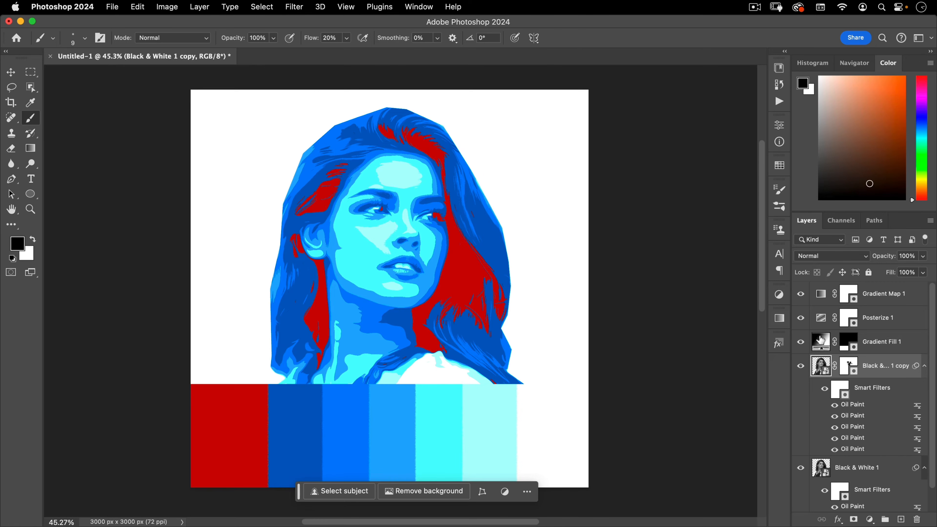
{"action": "left_click", "coordinate": [879, 315]}
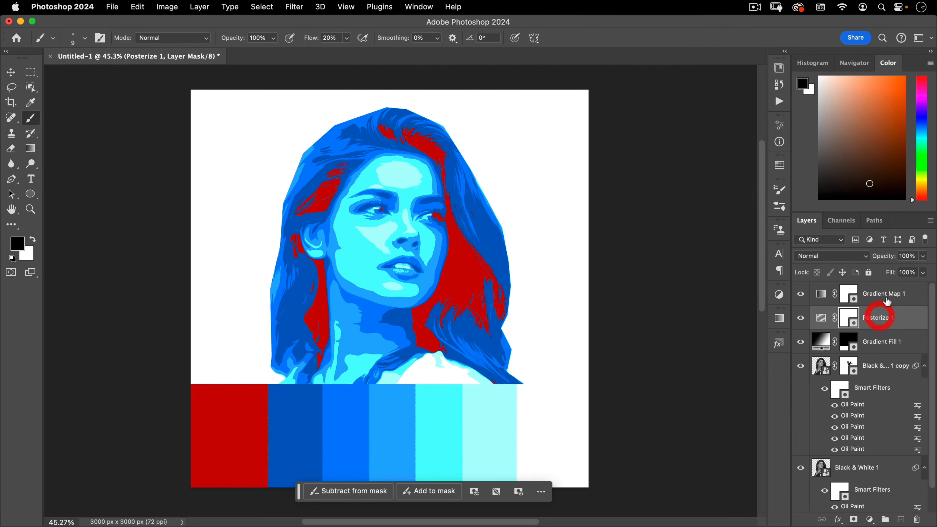
{"action": "left_click", "coordinate": [880, 298], "text": "shift"}
{"action": "key", "text": "super+g"}
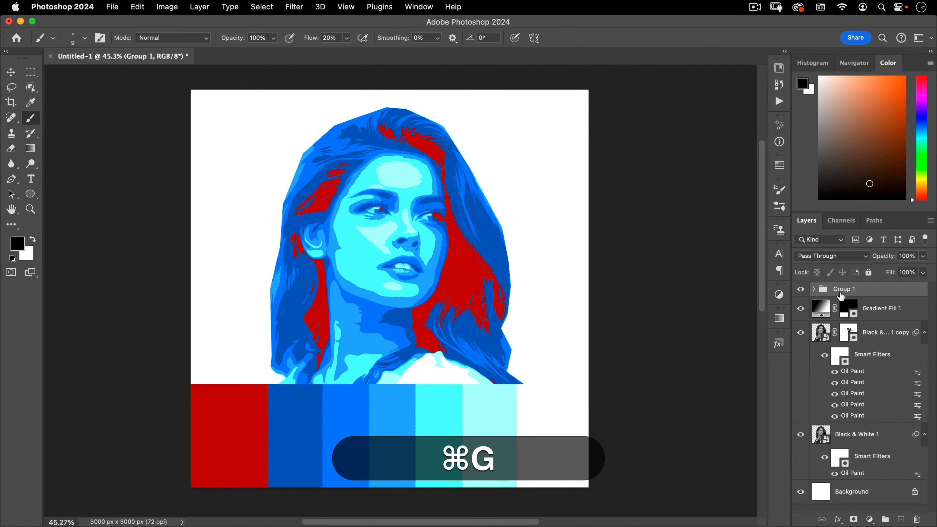
{"action": "double_click", "coordinate": [844, 289]}
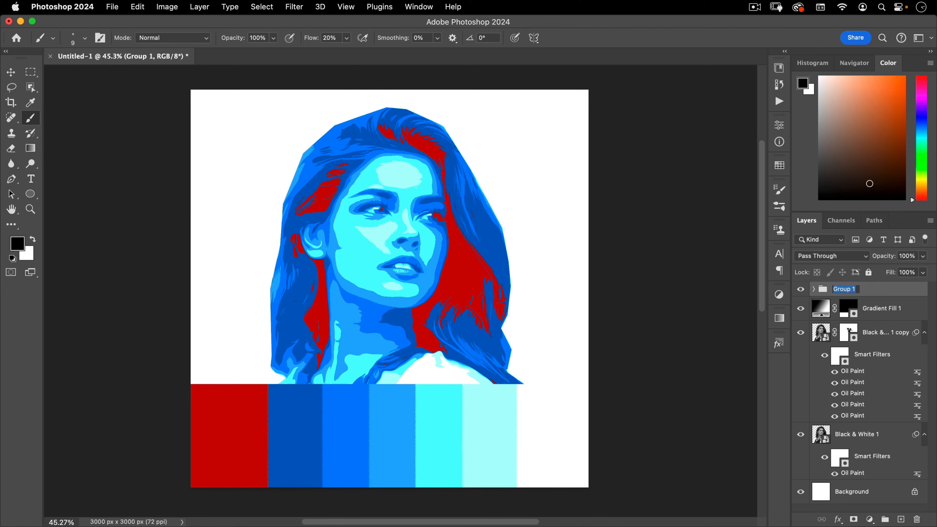
{"action": "type", "text": "I"}
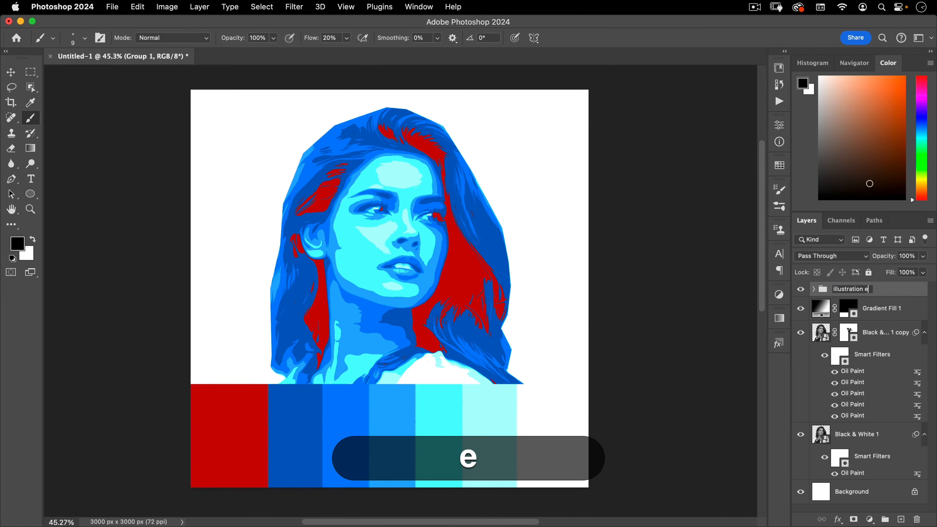
{"action": "type", "text": "llustration effect"}
{"action": "key", "text": "Return"}
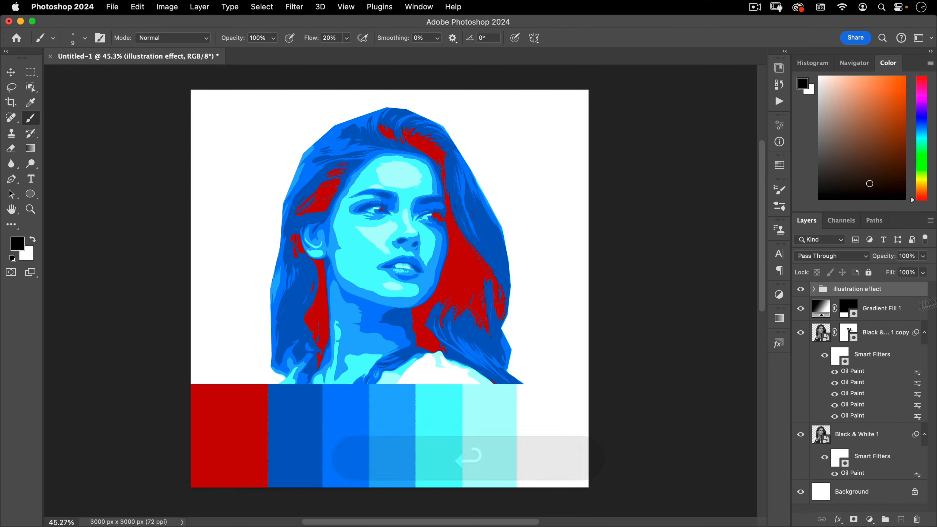
Compare the artwork with and without the illustration effect group, and delete the Gradient Fill 1 layer
{"action": "left_click", "coordinate": [800, 290]}
{"action": "left_click", "coordinate": [800, 291]}
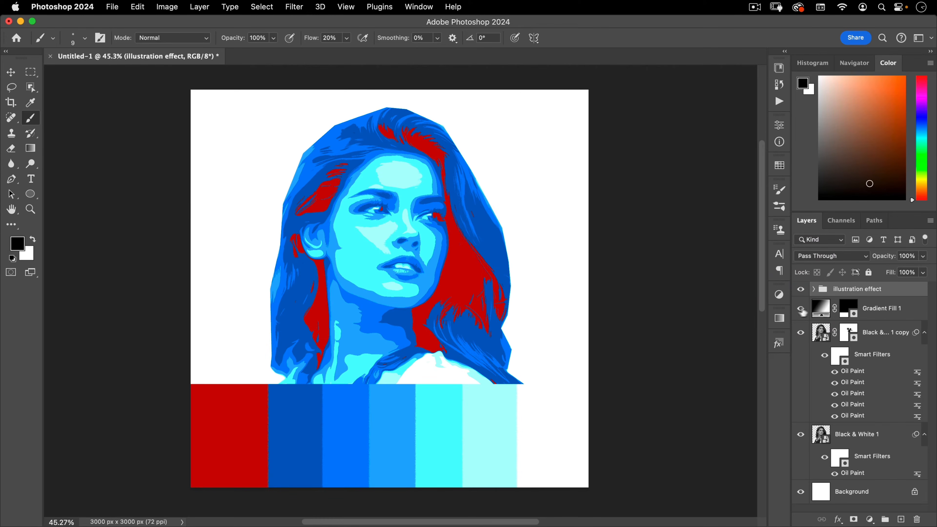
{"action": "left_click_drag", "start_coordinate": [820, 308], "coordinate": [920, 518]}
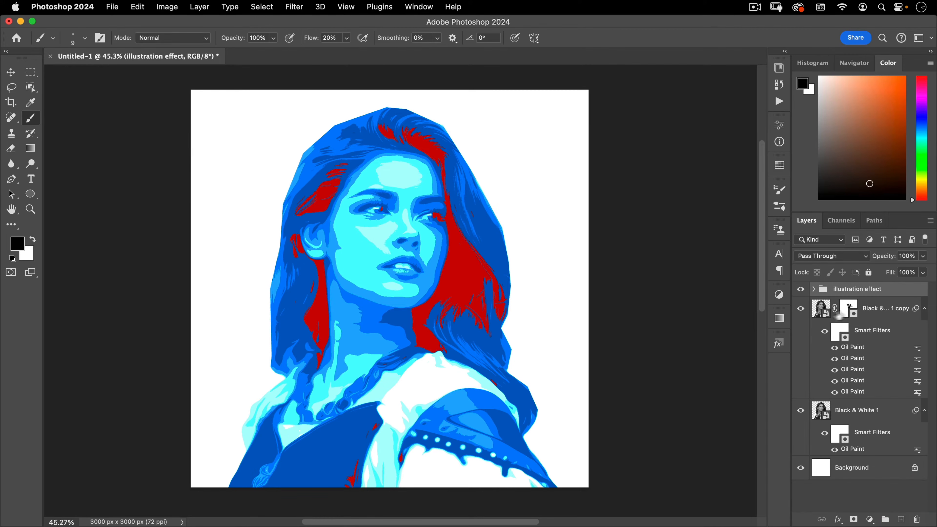
Add a Curves adjustment above the Black & White 1 copy layer, shifting the black point inward and the white point to input 197, output 255
{"action": "left_click", "coordinate": [819, 308]}
{"action": "left_click", "coordinate": [870, 519]}
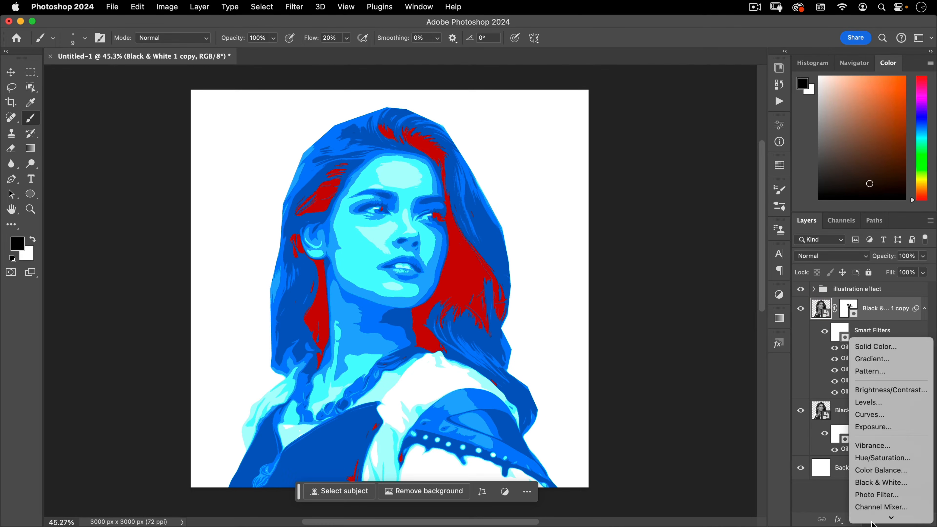
{"action": "left_click", "coordinate": [870, 415]}
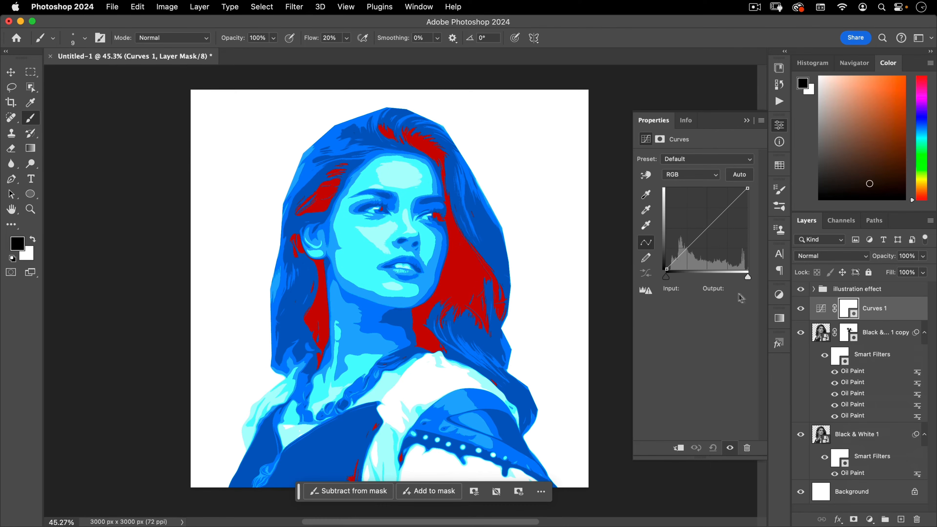
{"action": "left_click_drag", "start_coordinate": [746, 276], "coordinate": [732, 277]}
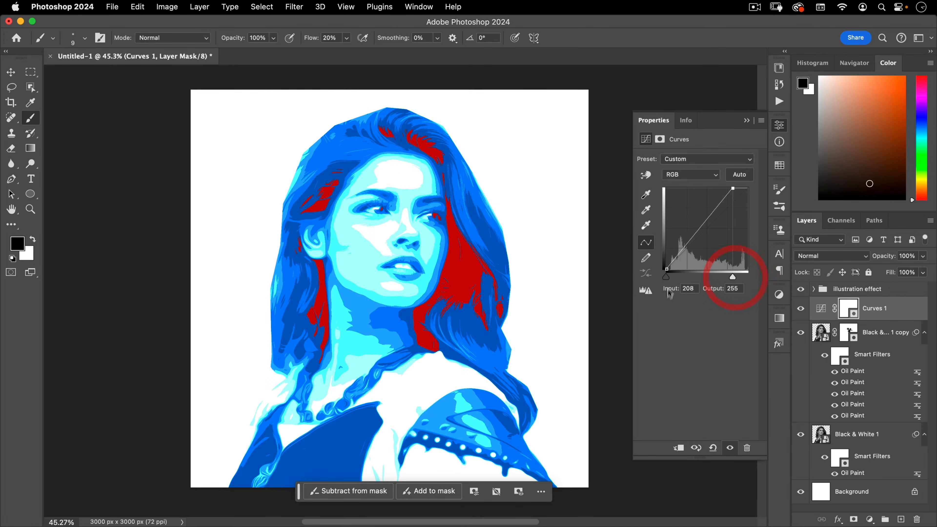
{"action": "left_click_drag", "start_coordinate": [666, 278], "coordinate": [731, 276]}
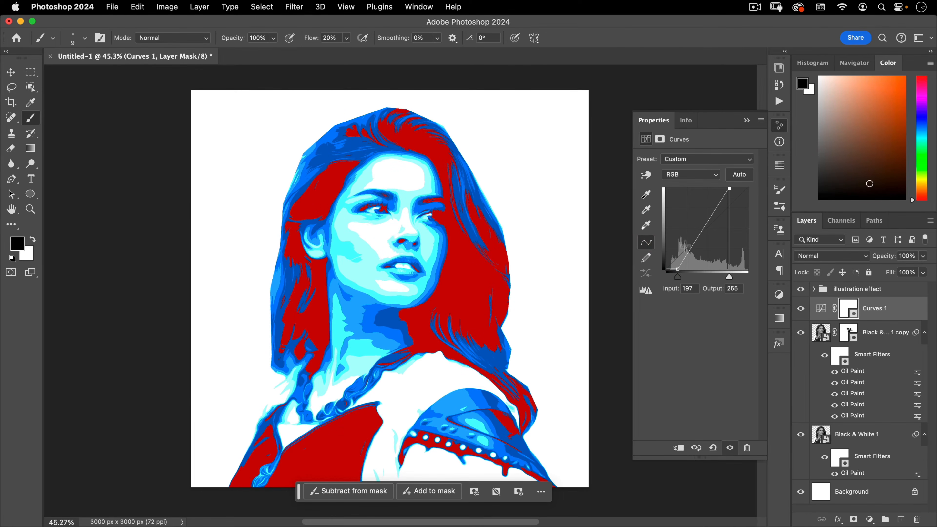
{"action": "left_click", "coordinate": [782, 129]}
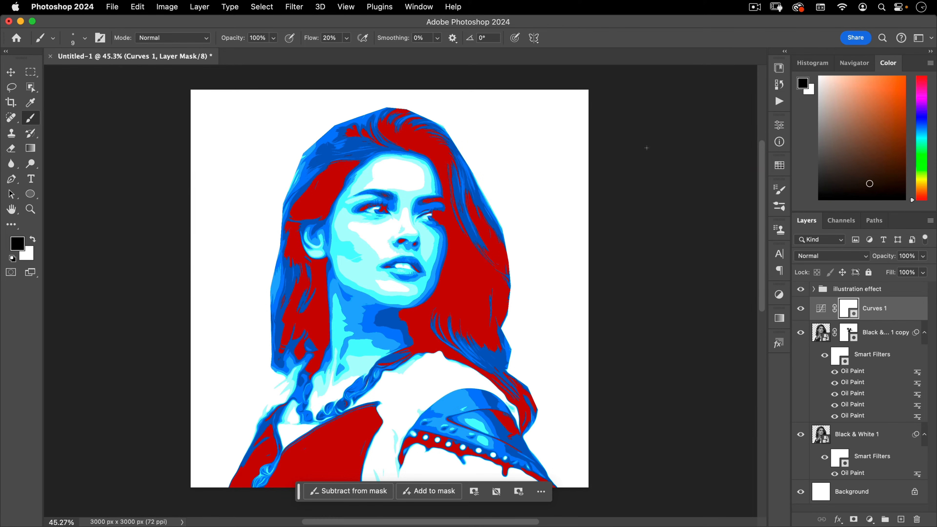
Place frame.eps as an embedded object above the illustration effect group and scale it to 347.22% to fill the canvas
{"action": "left_click", "coordinate": [861, 292]}
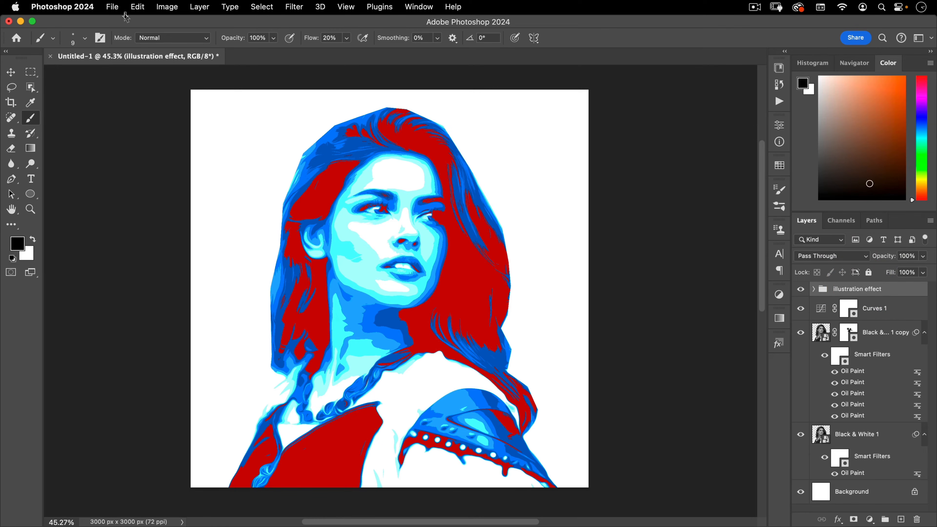
{"action": "left_click", "coordinate": [114, 7]}
{"action": "left_click", "coordinate": [119, 242]}
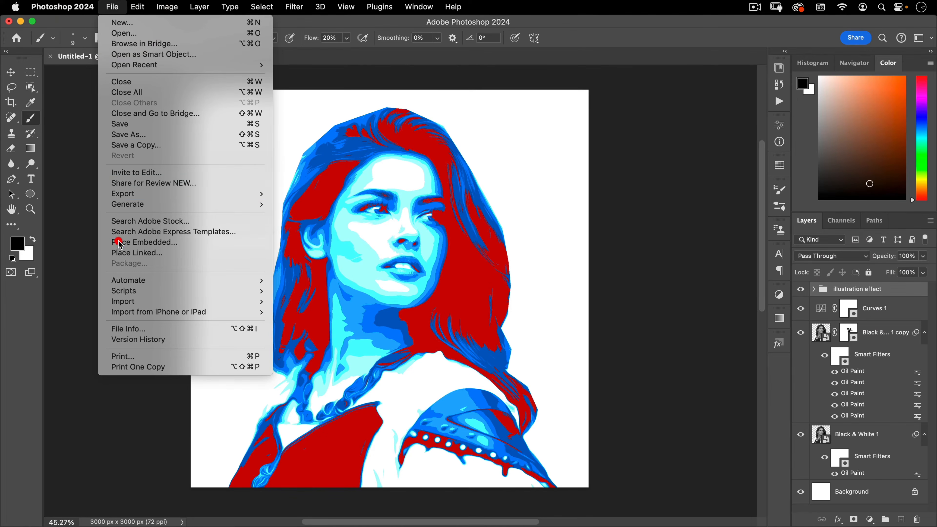
{"action": "left_click", "coordinate": [316, 151]}
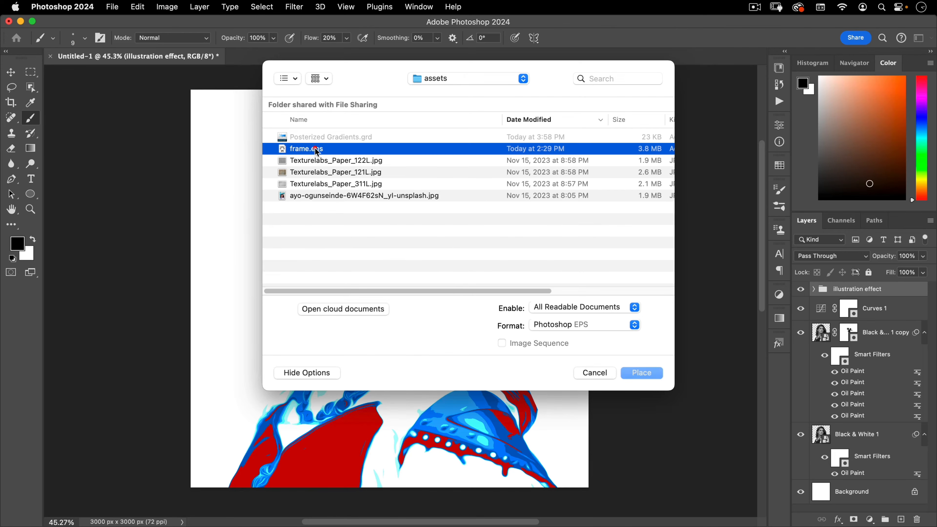
{"action": "left_click", "coordinate": [642, 373]}
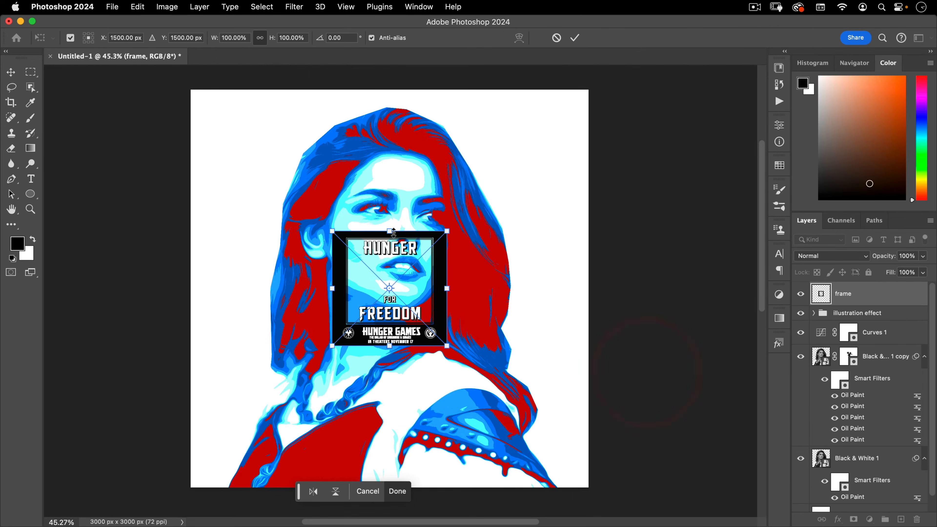
{"action": "mouse_move", "coordinate": [389, 231]}
{"action": "left_mouse_down"}
{"action": "mouse_move", "coordinate": [400, 91]}
{"action": "mouse_move", "coordinate": [418, 86]}
{"action": "left_mouse_up"}
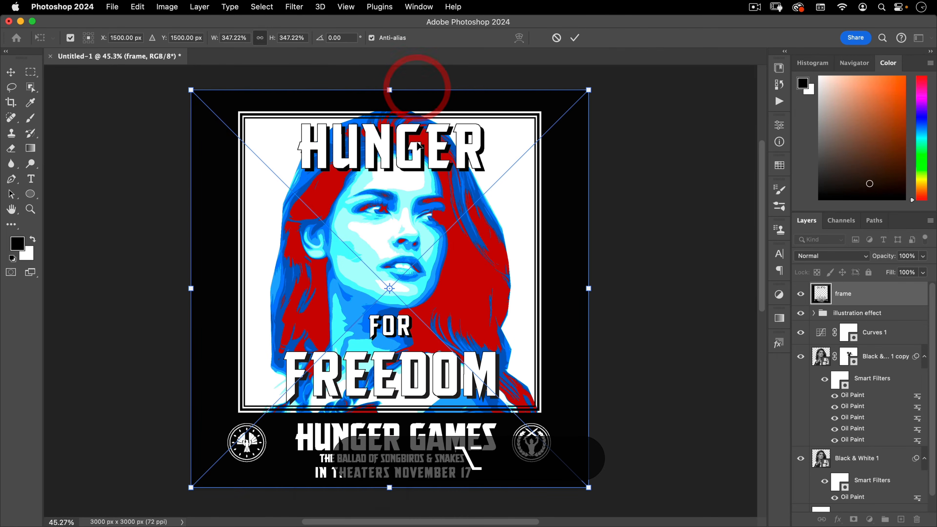
{"action": "key", "text": "Return"}
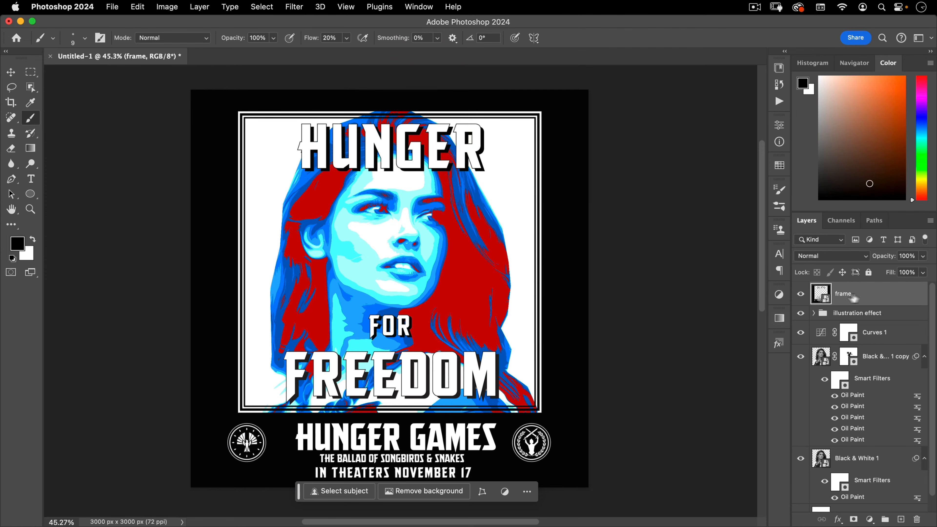
Move the frame layer beneath the illustration effect group so it takes on the gradient-mapped colors
{"action": "left_click_drag", "start_coordinate": [854, 298], "coordinate": [845, 324]}
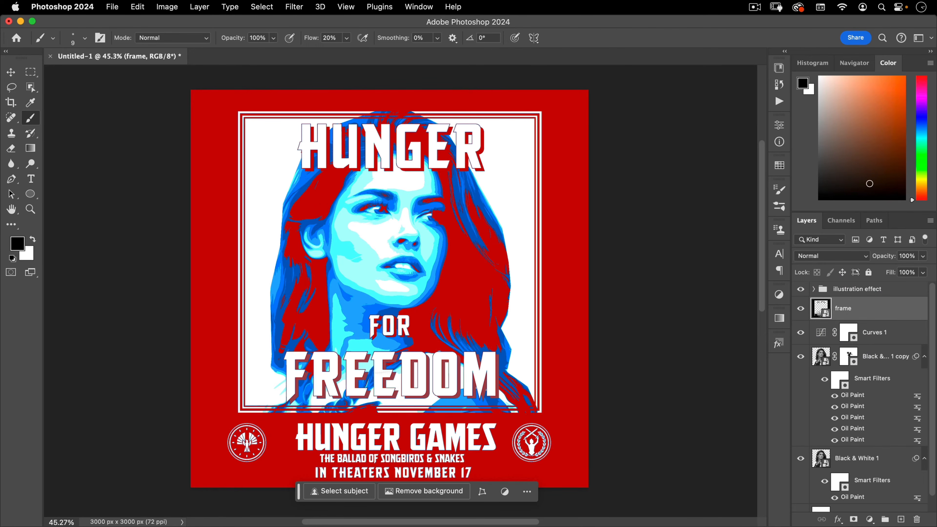
{"action": "scroll", "coordinate": [447, 271], "scroll_direction": "down", "scroll_amount": 2}
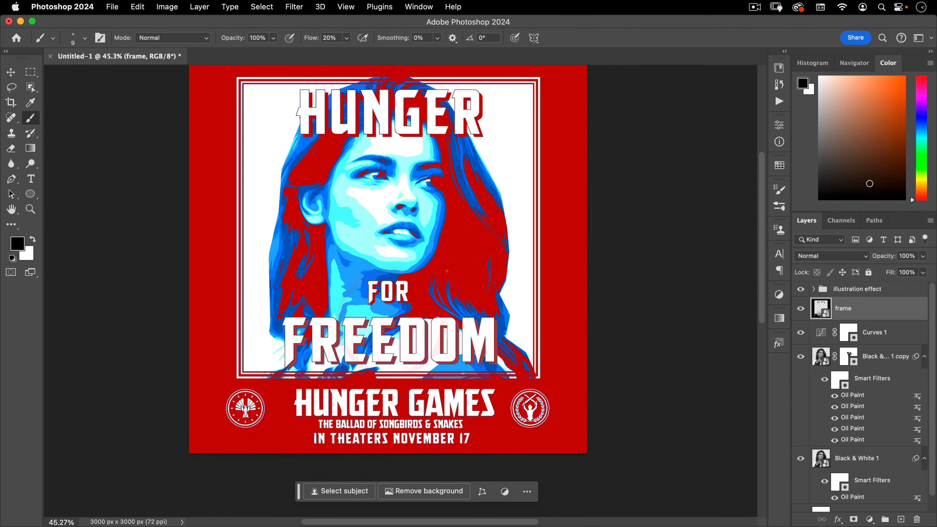
{"action": "key", "text": "space"}
{"action": "left_click_drag", "start_coordinate": [427, 244], "coordinate": [421, 253]}
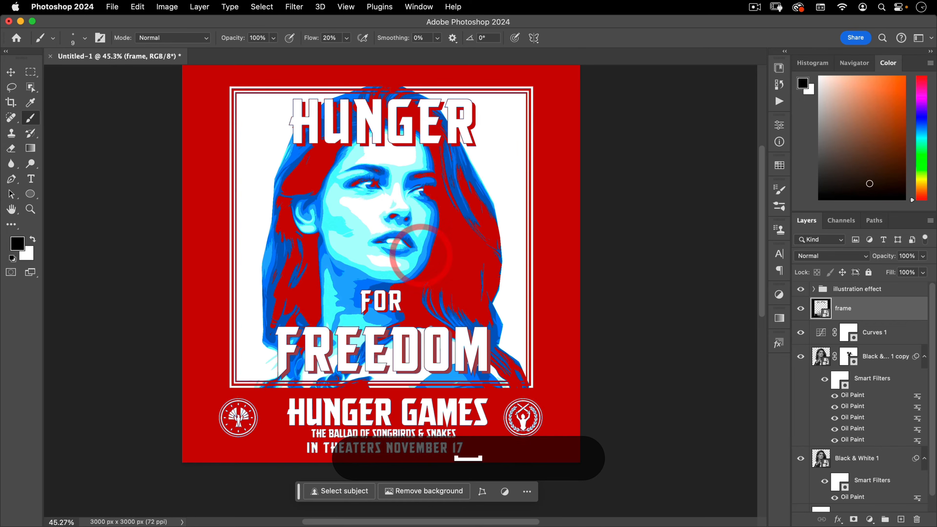
{"action": "key", "text": "v"}
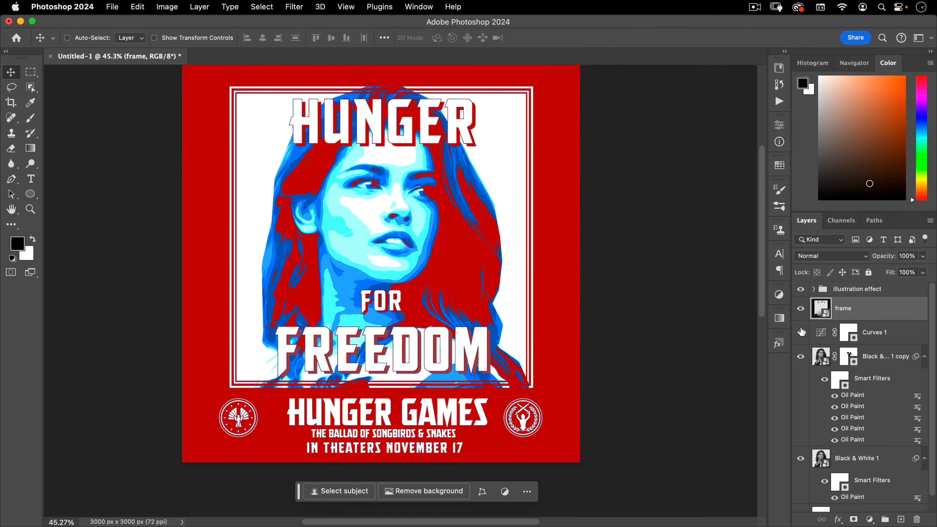
Apply a Curves filter to the frame layer, shifting the black point inward and the white point to input 245, output 255
{"action": "key", "text": "super+space"}
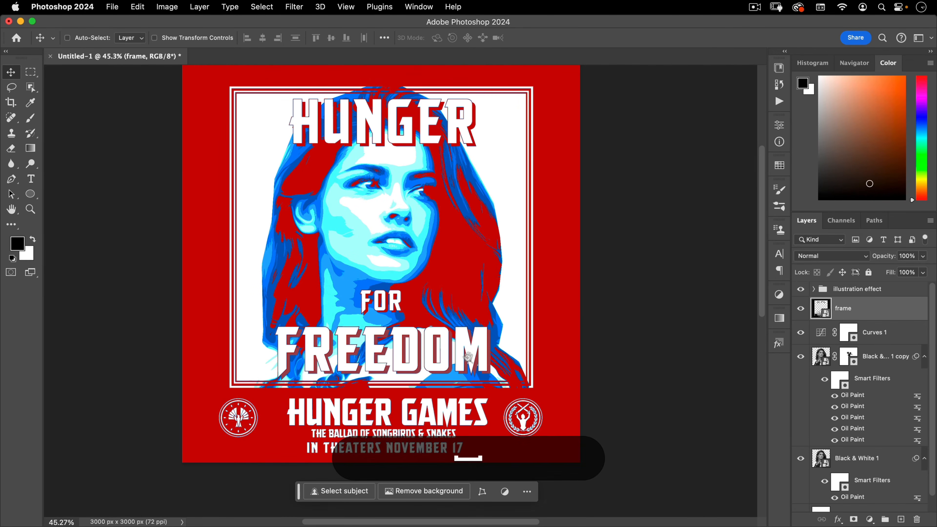
{"action": "left_click_drag", "start_coordinate": [470, 359], "coordinate": [557, 326]}
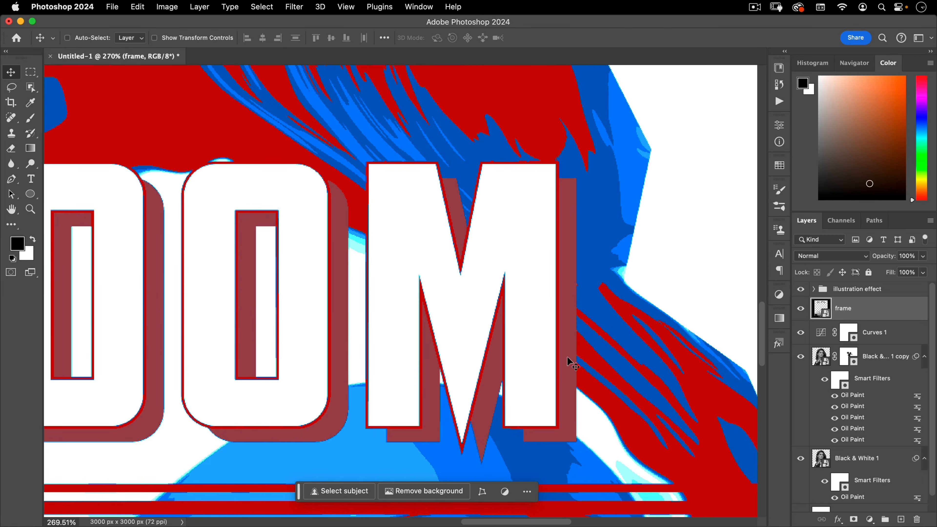
{"action": "key", "text": "super+space"}
{"action": "left_click_drag", "start_coordinate": [569, 360], "coordinate": [513, 275]}
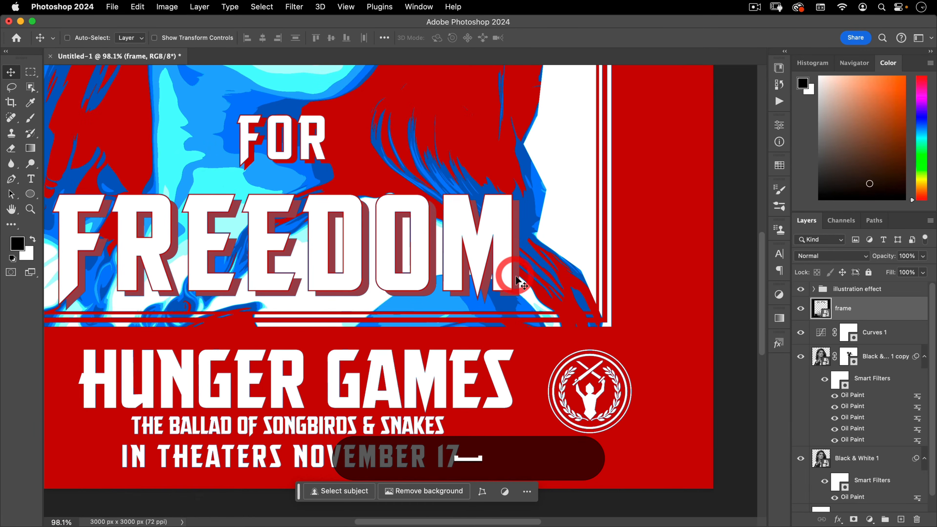
{"action": "key", "text": "super+m"}
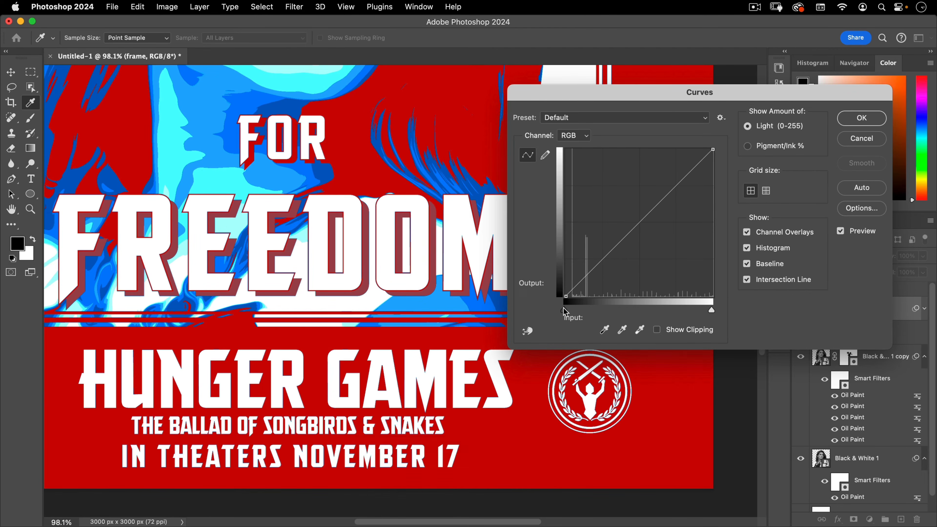
{"action": "left_click_drag", "start_coordinate": [564, 310], "coordinate": [572, 310]}
{"action": "left_click_drag", "start_coordinate": [712, 311], "coordinate": [704, 310]}
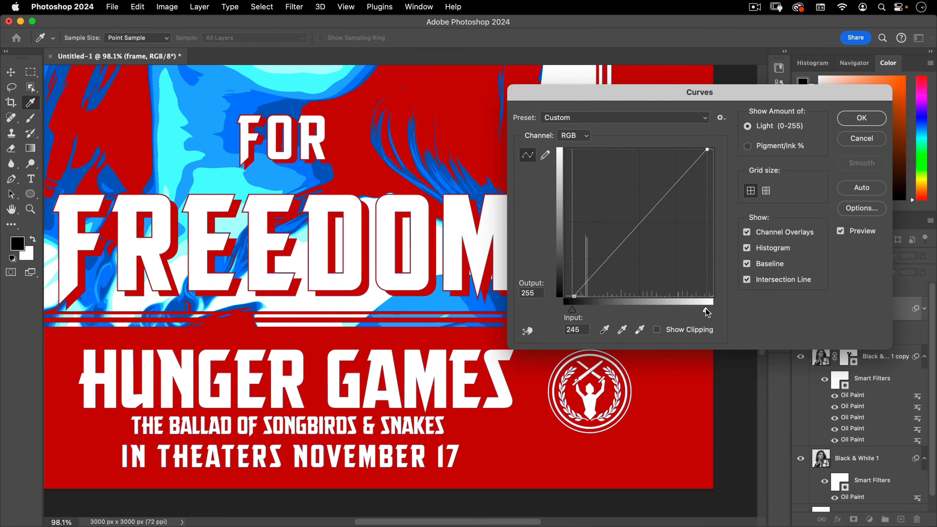
{"action": "left_click", "coordinate": [862, 118]}
{"action": "left_click_drag", "start_coordinate": [379, 300], "coordinate": [336, 329]}
{"action": "left_click_drag", "start_coordinate": [408, 314], "coordinate": [466, 410]}
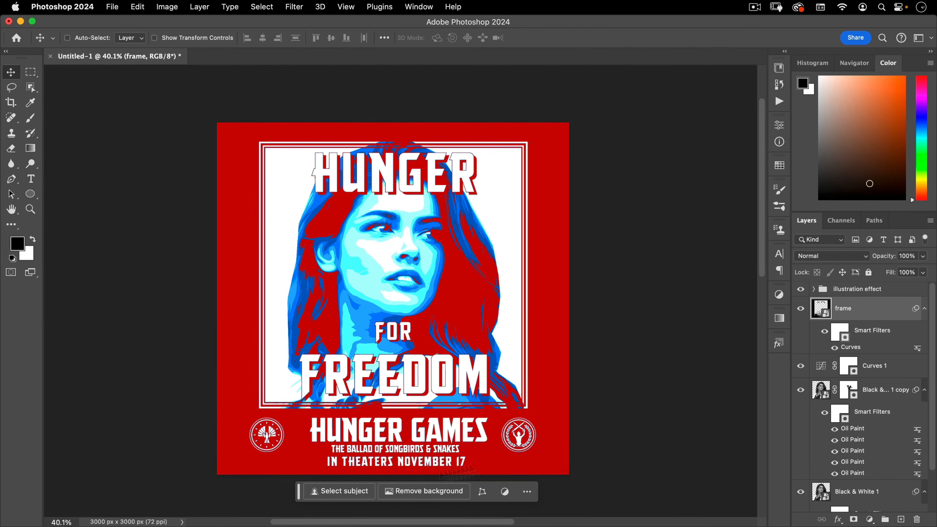
Place Texturelabs_Paper_121L.jpg as an embedded object above the illustration effect group and scale it to 95.06% to cover the canvas
{"action": "left_click", "coordinate": [863, 291]}
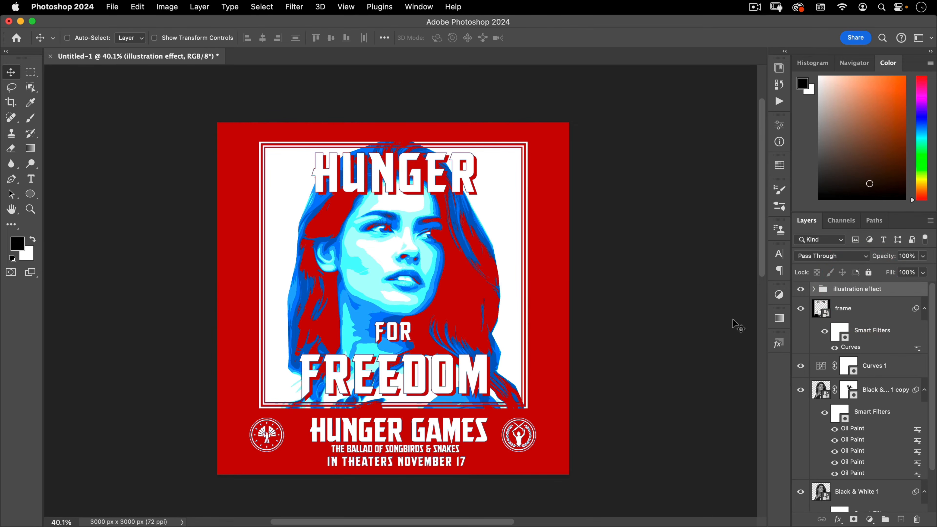
{"action": "left_click", "coordinate": [112, 7]}
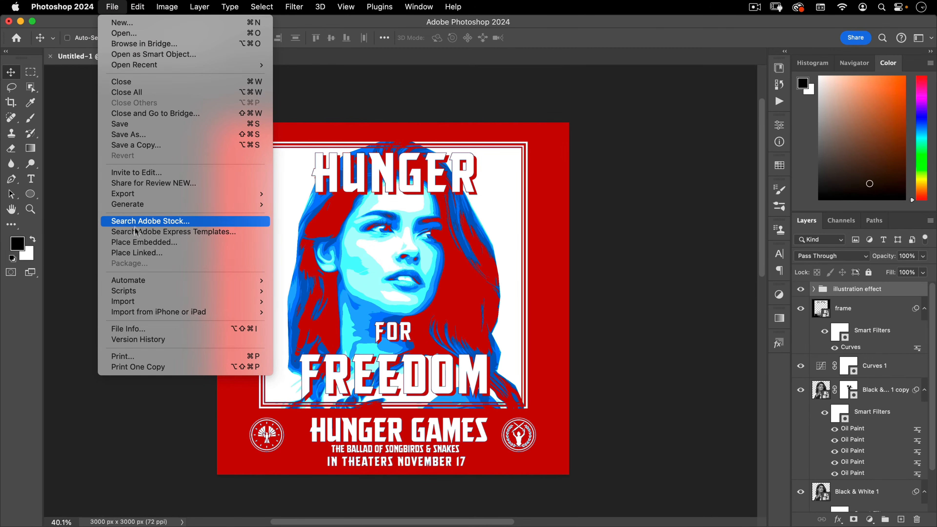
{"action": "left_click", "coordinate": [137, 242]}
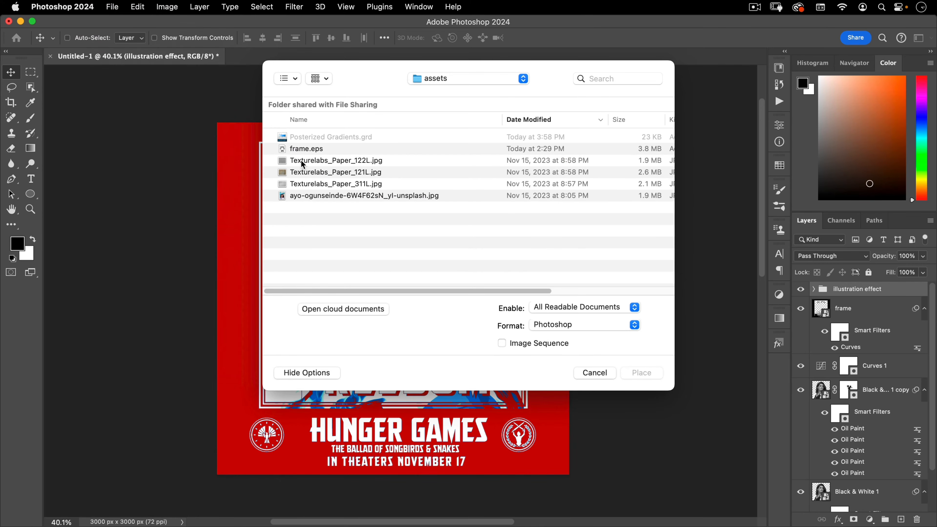
{"action": "left_click", "coordinate": [302, 170]}
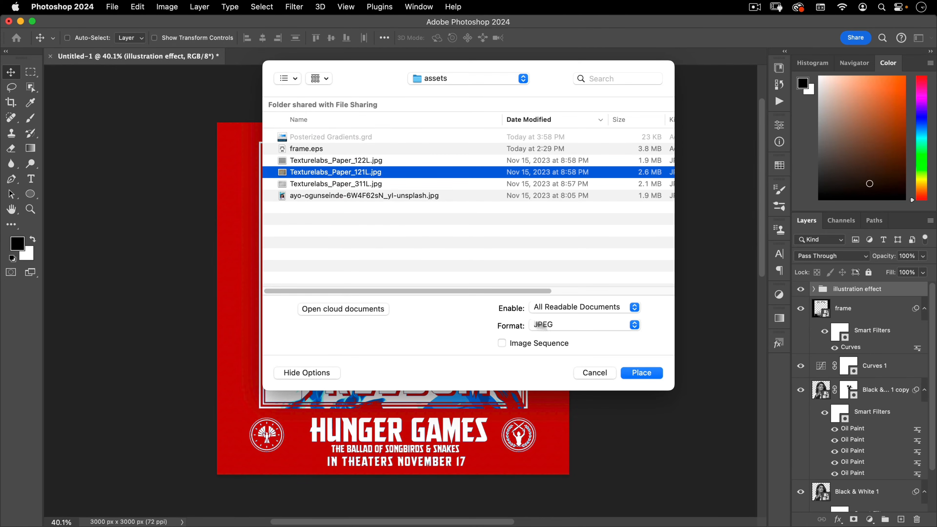
{"action": "left_click", "coordinate": [642, 372]}
{"action": "left_click_drag", "start_coordinate": [402, 179], "coordinate": [402, 126]}
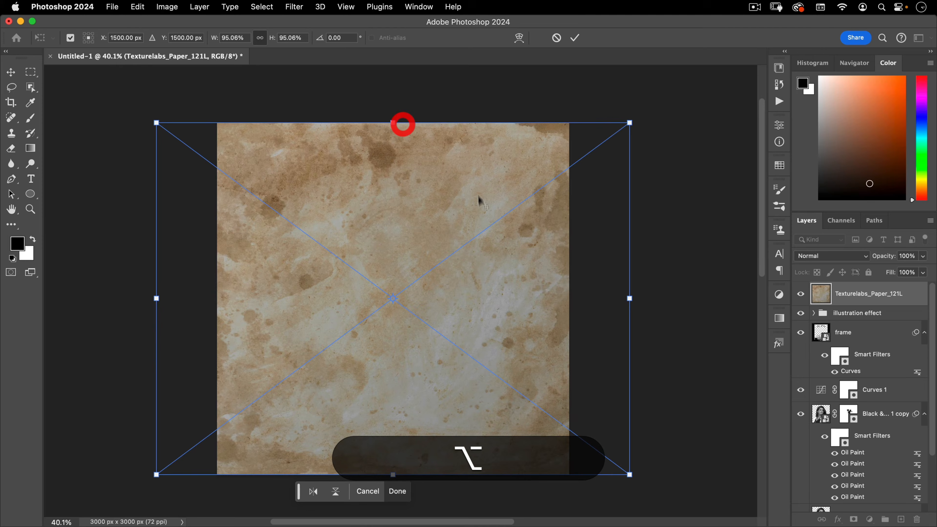
{"action": "double_click", "coordinate": [474, 221]}
Set the Texturelabs_Paper_121L layer's blend mode to Multiply and its opacity to 40%
{"action": "left_click", "coordinate": [818, 263]}
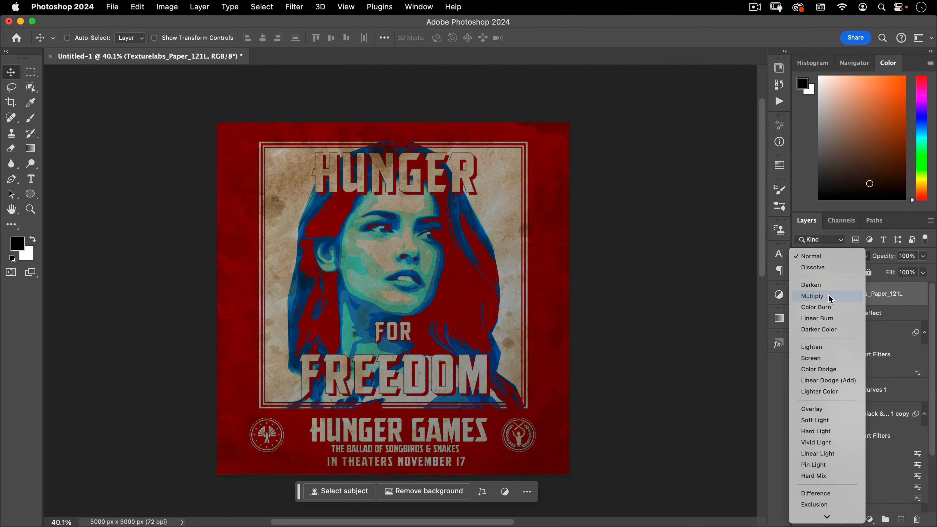
{"action": "left_click", "coordinate": [832, 298]}
{"action": "left_click_drag", "start_coordinate": [860, 262], "coordinate": [853, 264]}
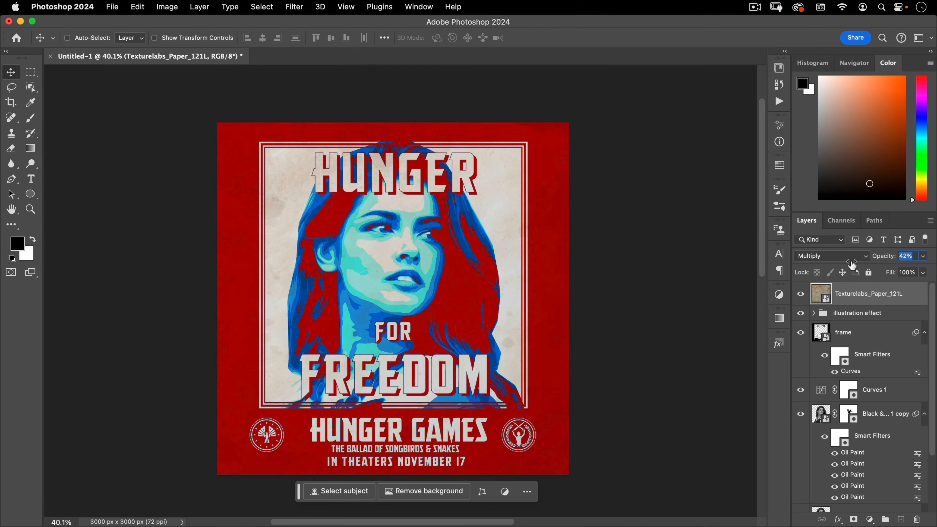
Place Texturelabs_Paper_122L.jpg as an embedded object above the other paper texture, rotate it 90 degrees and scale it to cover the canvas
{"action": "left_click", "coordinate": [112, 7]}
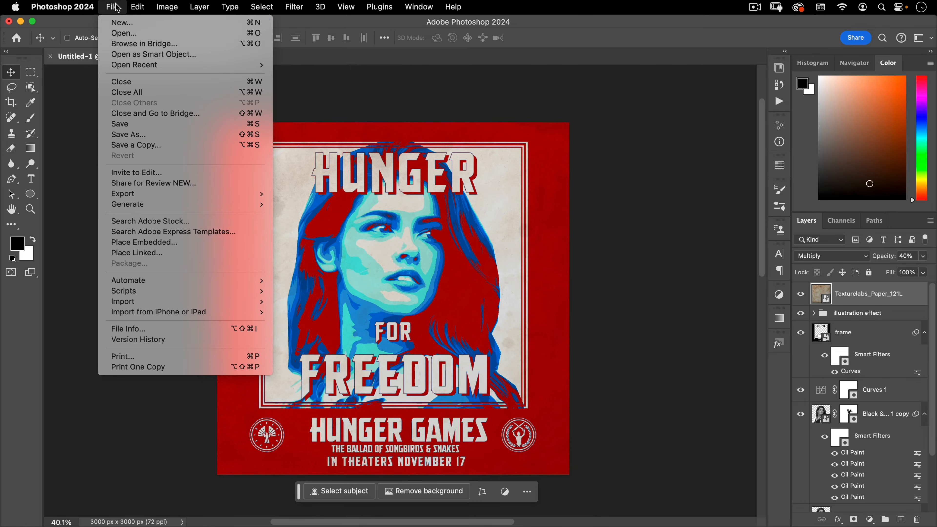
{"action": "left_click", "coordinate": [138, 242]}
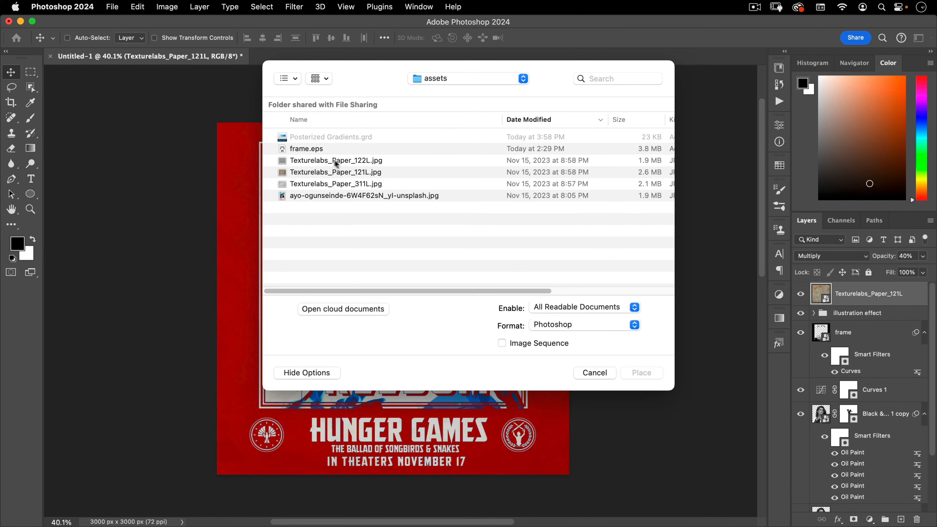
{"action": "double_click", "coordinate": [337, 162]}
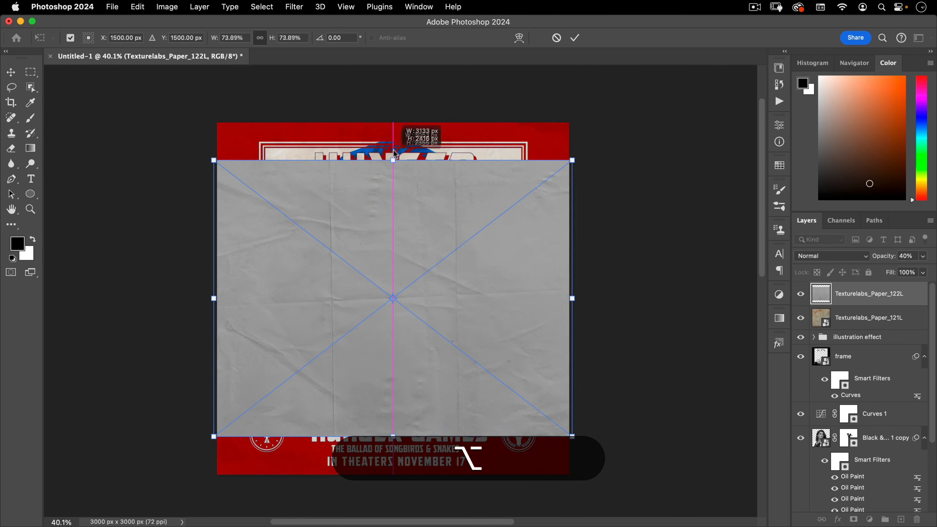
{"action": "left_click_drag", "start_coordinate": [394, 153], "coordinate": [642, 274]}
{"action": "double_click", "coordinate": [548, 288]}
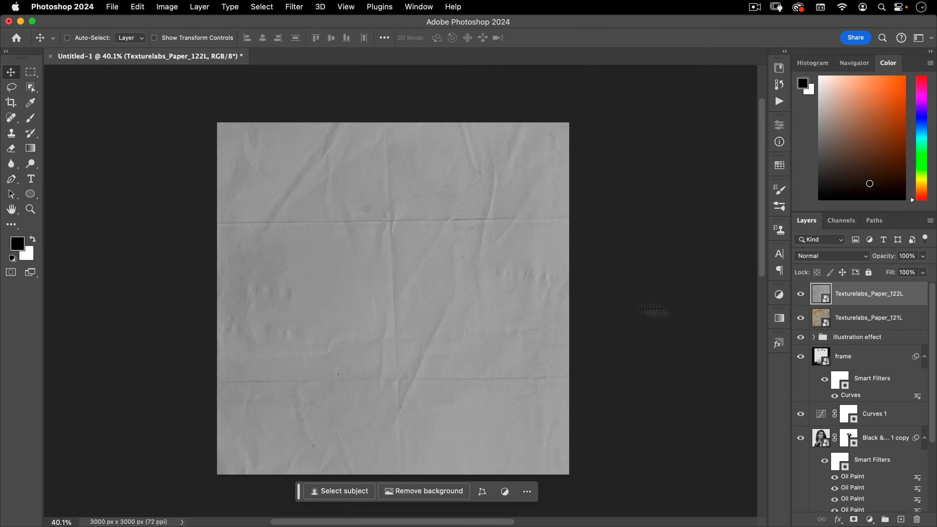
Preview blend modes such as Vivid Light on the Texturelabs_Paper_122L layer and display the histogram
{"action": "left_click", "coordinate": [816, 258]}
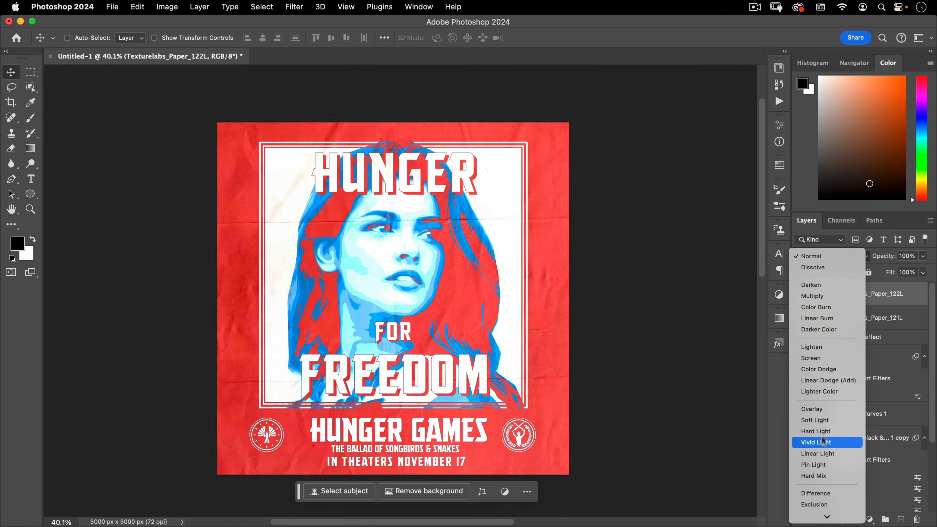
{"action": "left_click", "coordinate": [896, 305]}
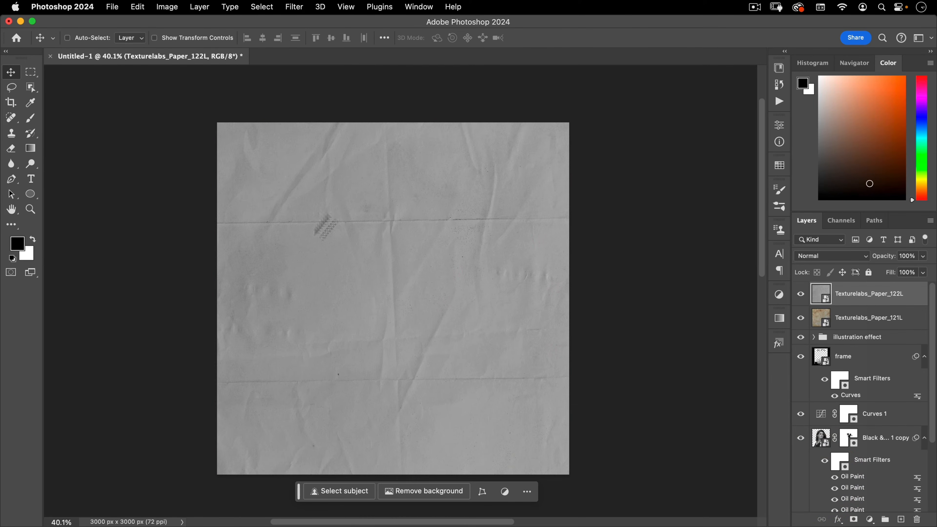
{"action": "left_click", "coordinate": [812, 64]}
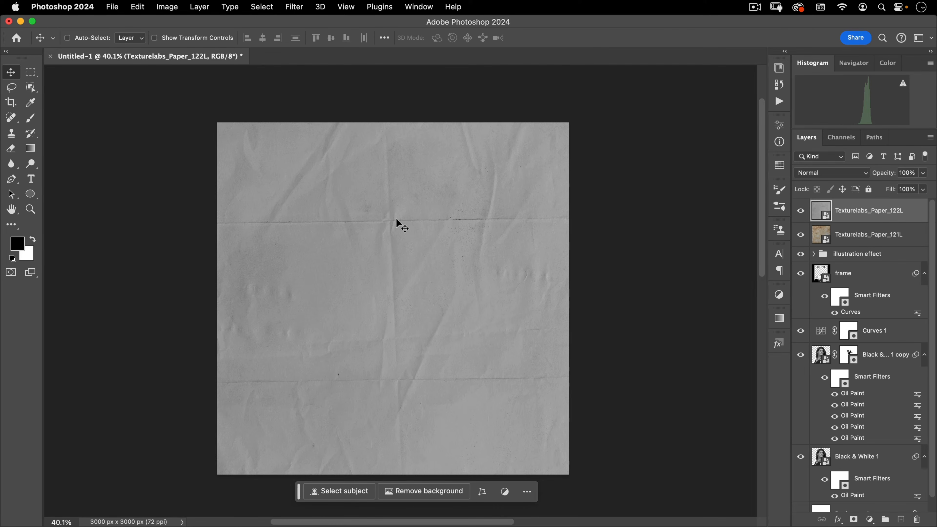
Apply a Curves filter to the Texturelabs_Paper_122L layer with the black point at input 65, output 0
{"action": "key", "text": "super"}
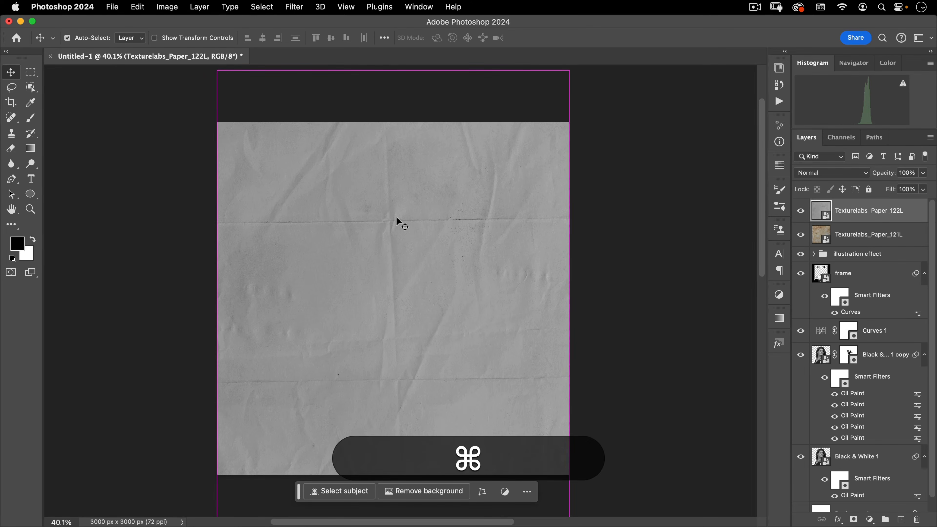
{"action": "key", "text": "super+m"}
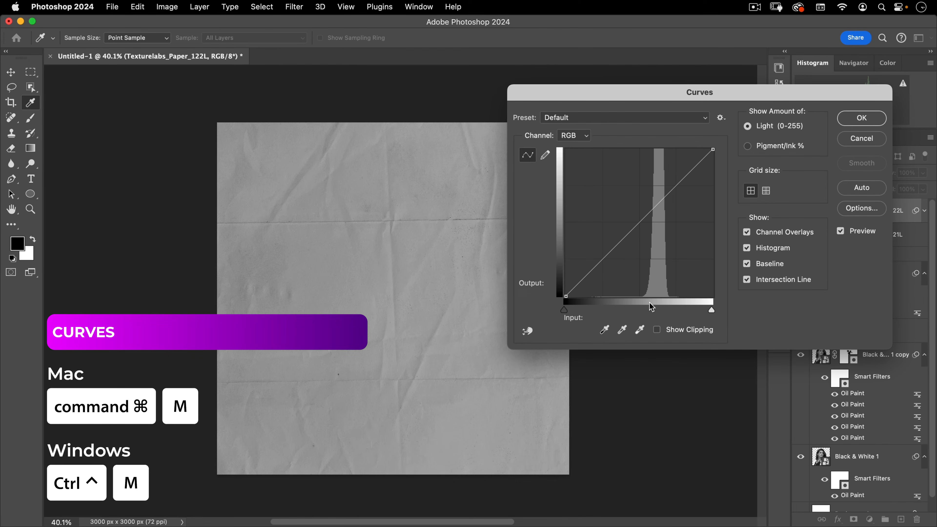
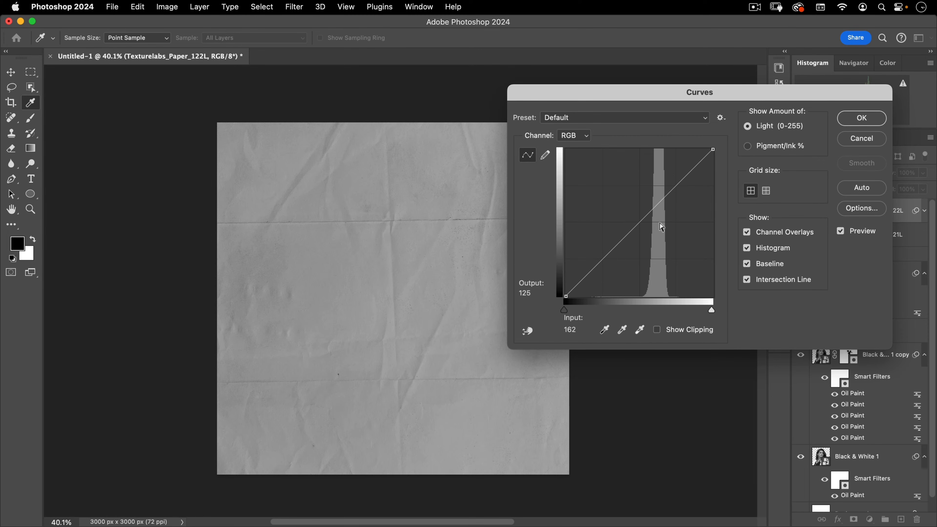
{"action": "left_click_drag", "start_coordinate": [563, 309], "coordinate": [602, 311]}
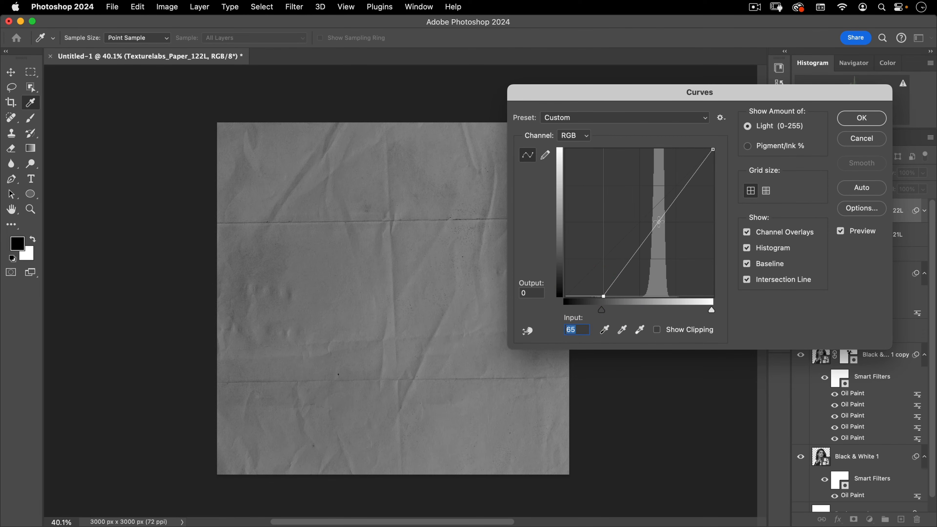
{"action": "left_click", "coordinate": [853, 118]}
Set the Texturelabs_Paper_122L layer's blend mode to Vivid Light after trying Overlay and comparing it with the layer hidden
{"action": "left_click", "coordinate": [816, 174]}
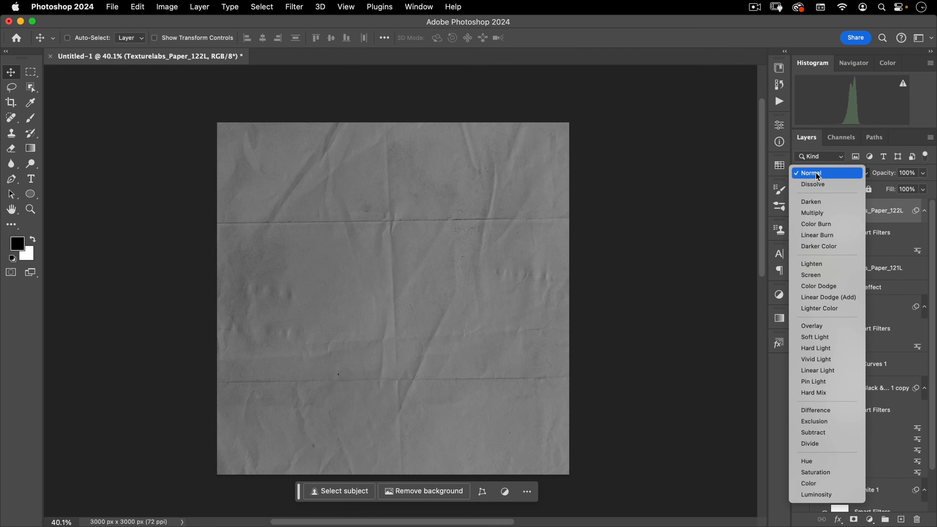
{"action": "left_click", "coordinate": [820, 325]}
{"action": "left_click", "coordinate": [801, 211]}
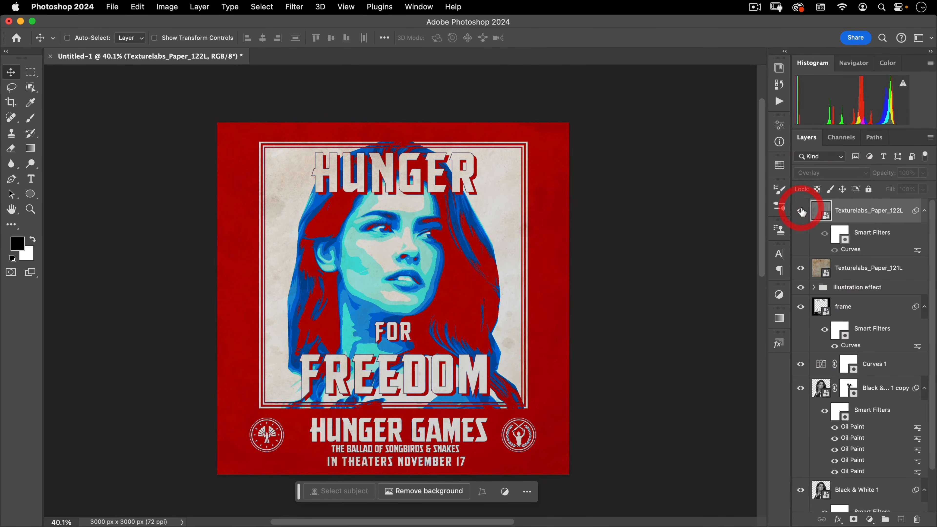
{"action": "left_click", "coordinate": [801, 211]}
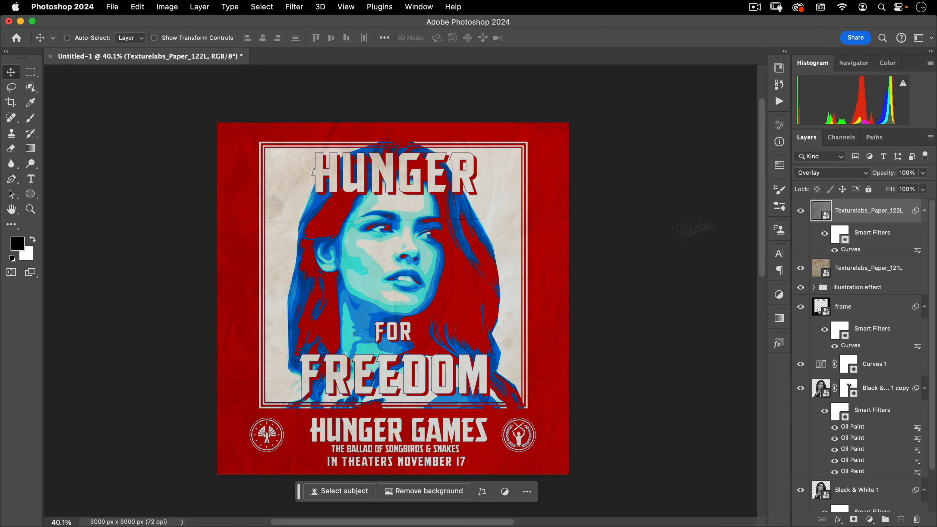
{"action": "left_click", "coordinate": [819, 174]}
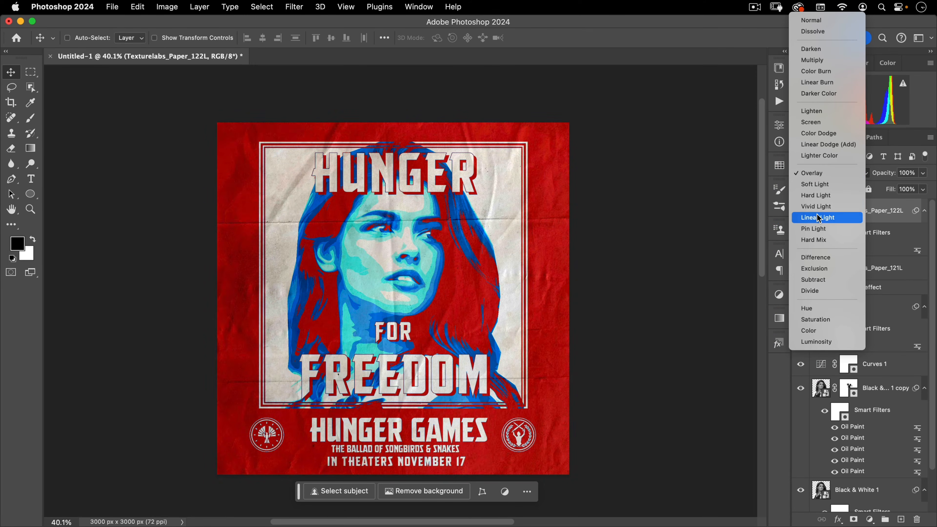
{"action": "left_click", "coordinate": [818, 207]}
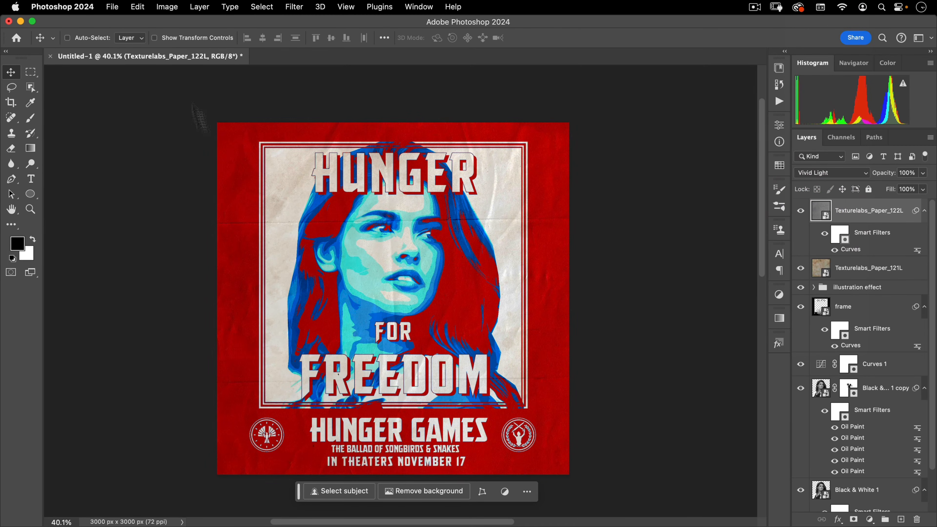
Place Texturelabs_Paper_311L.jpg as an embedded object on top, rotate it 90 degrees and scale it to 105.29% to cover the canvas
{"action": "left_click", "coordinate": [112, 6]}
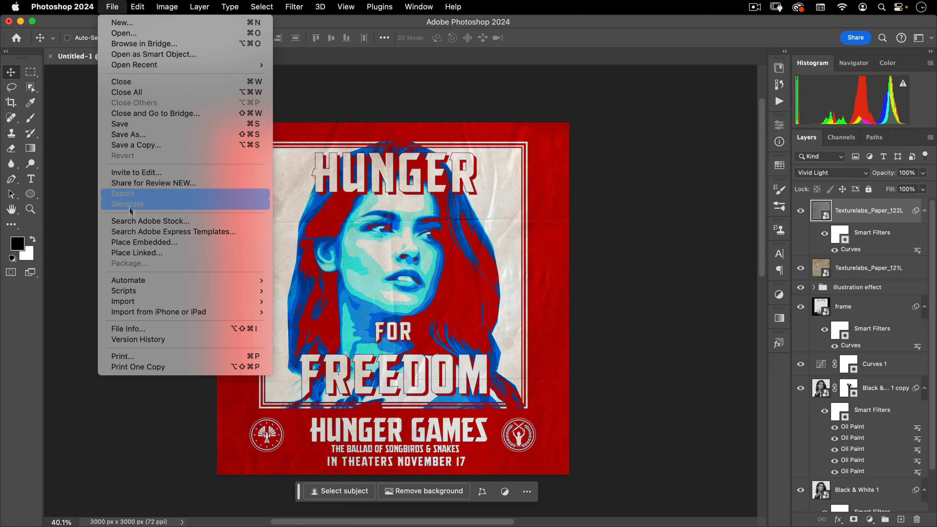
{"action": "left_click", "coordinate": [132, 242]}
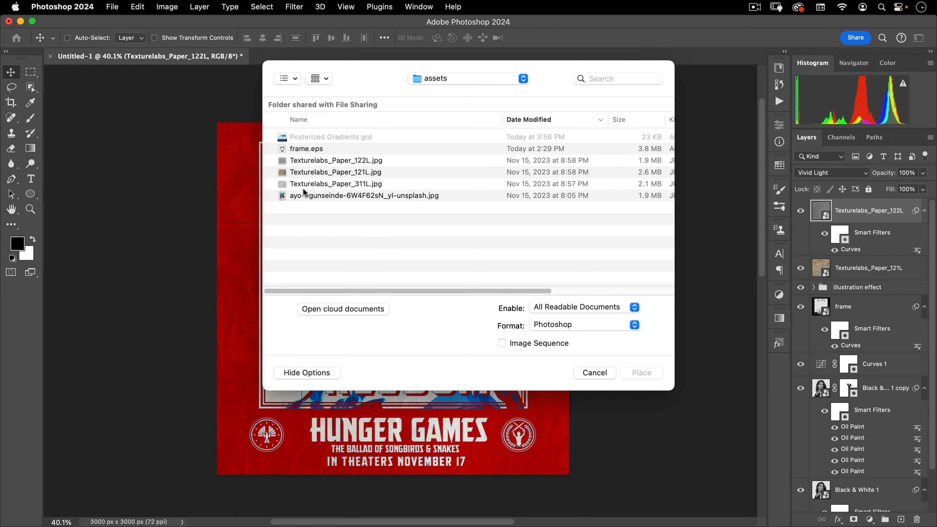
{"action": "double_click", "coordinate": [337, 183]}
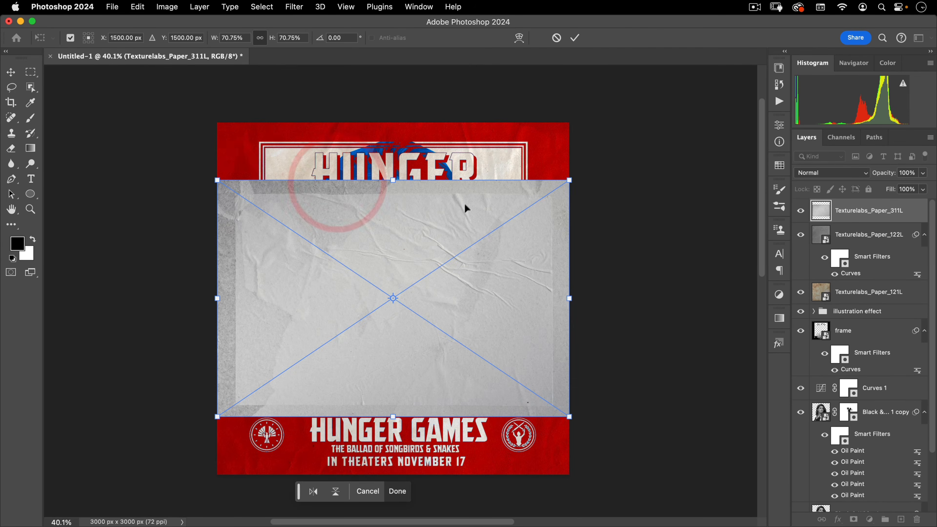
{"action": "left_click_drag", "start_coordinate": [398, 162], "coordinate": [575, 285]}
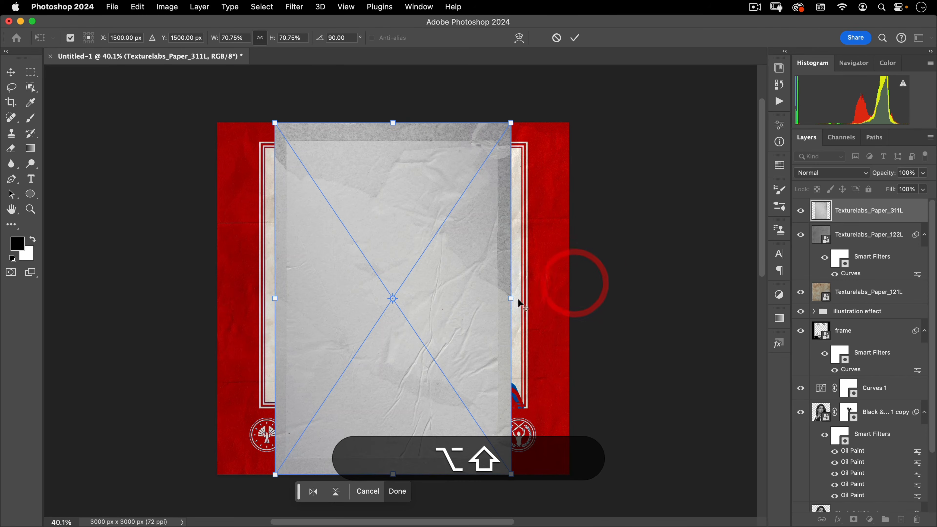
{"action": "left_click_drag", "start_coordinate": [518, 298], "coordinate": [548, 268]}
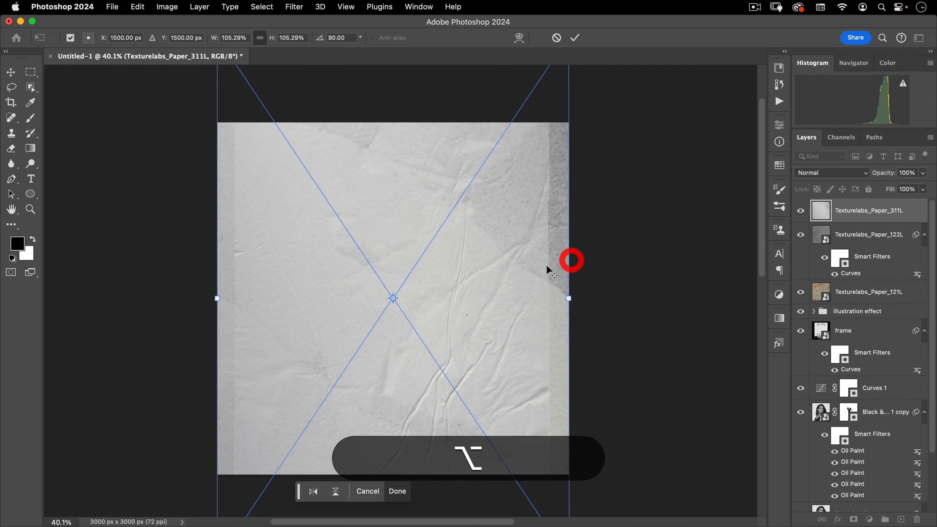
{"action": "double_click", "coordinate": [545, 267]}
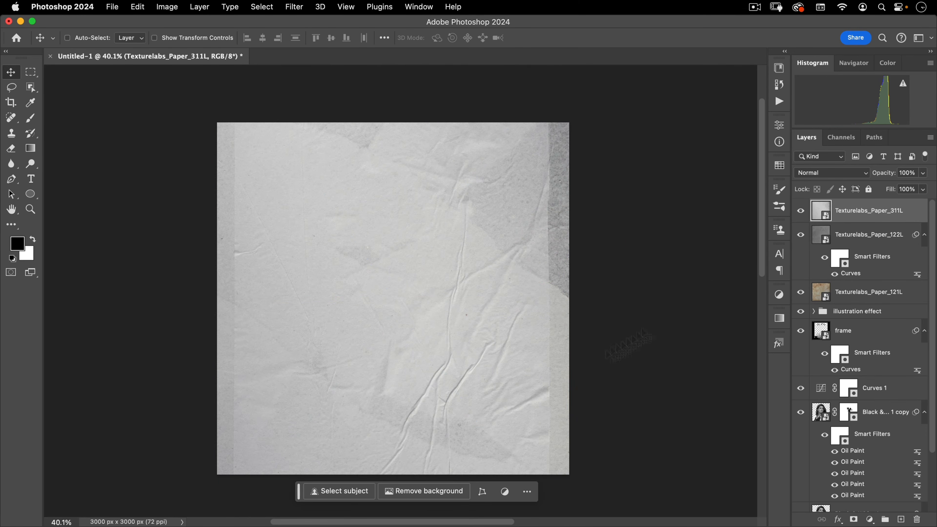
Apply a Curves filter to the Texturelabs_Paper_311L layer with the black point at input 91, output 0 and the white point at input 255, output 199
{"action": "key", "text": "super+m"}
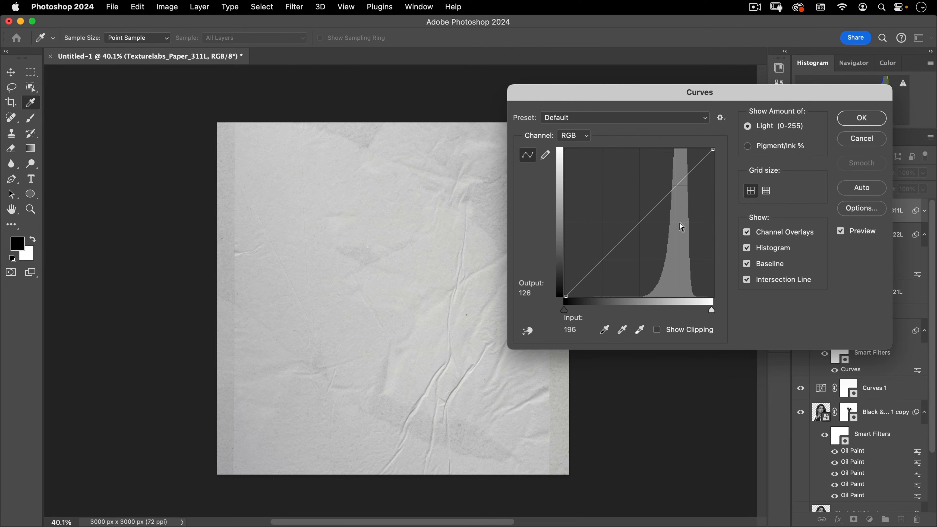
{"action": "left_click_drag", "start_coordinate": [571, 306], "coordinate": [617, 313]}
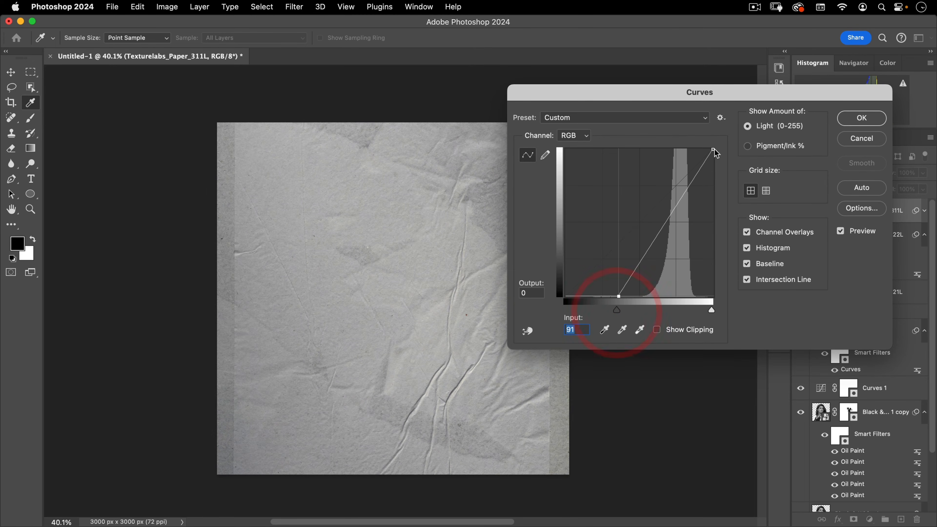
{"action": "left_click_drag", "start_coordinate": [713, 154], "coordinate": [729, 181]}
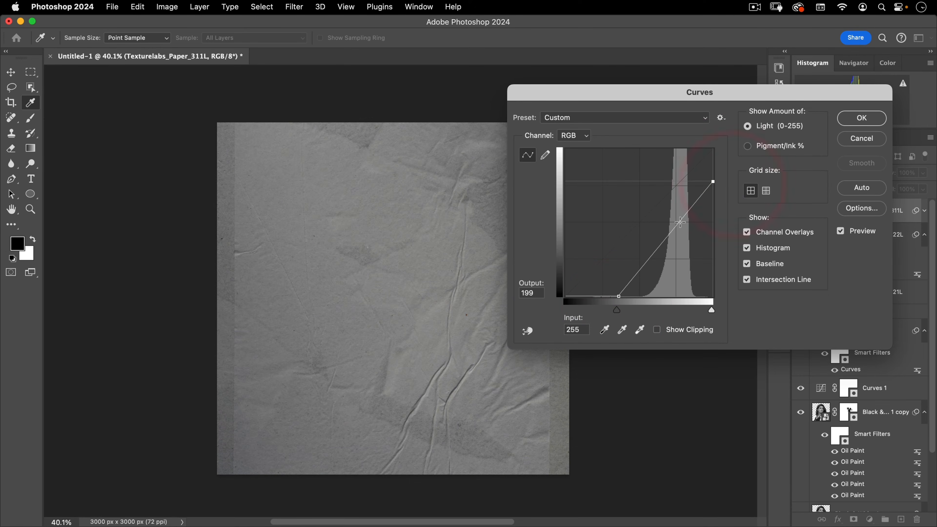
{"action": "left_click", "coordinate": [852, 125]}
Set the Texturelabs_Paper_311L layer's blend mode to Vivid Light and its fill to 70%
{"action": "left_click", "coordinate": [826, 172]}
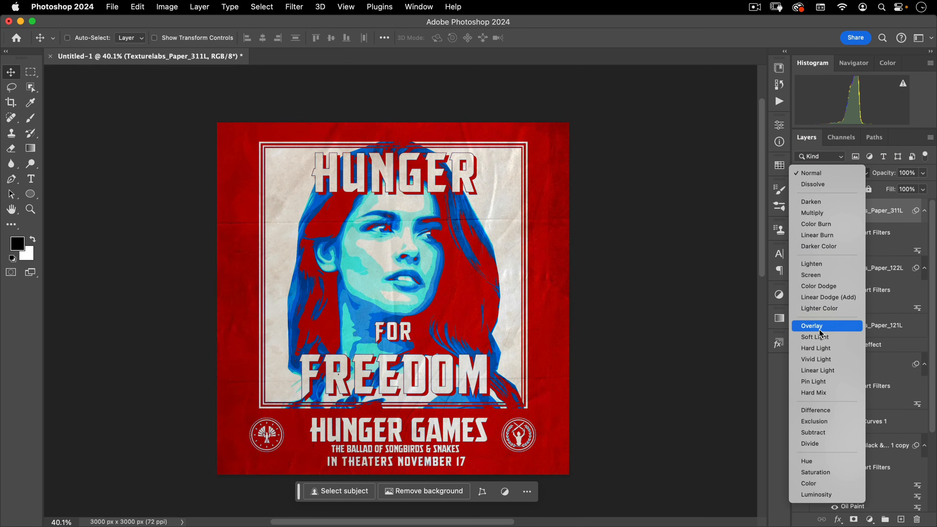
{"action": "left_click", "coordinate": [814, 359]}
{"action": "left_click_drag", "start_coordinate": [894, 191], "coordinate": [877, 193]}
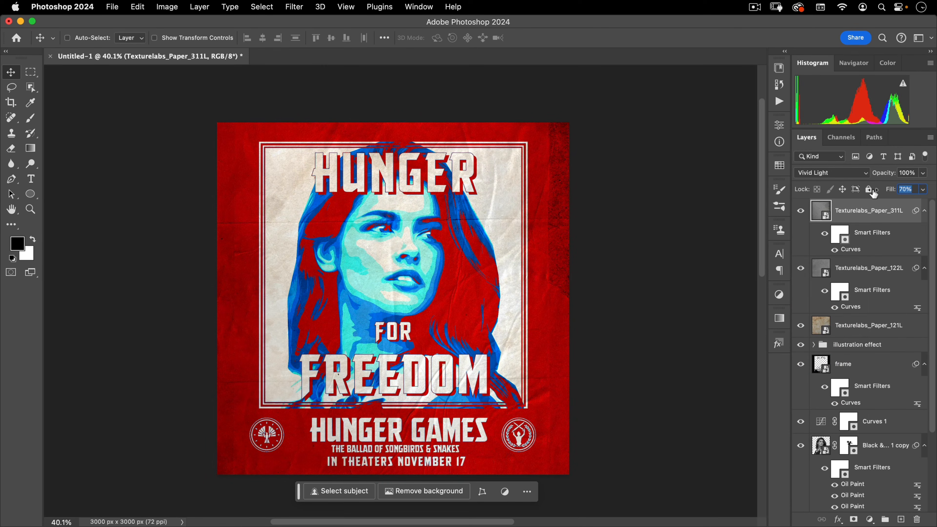
Open the Black & White 1 copy smart object to examine its editable portrait layers, and close it without changes
{"action": "left_click", "coordinate": [779, 222]}
{"action": "scroll", "coordinate": [852, 463], "scroll_direction": "down", "scroll_amount": 5}
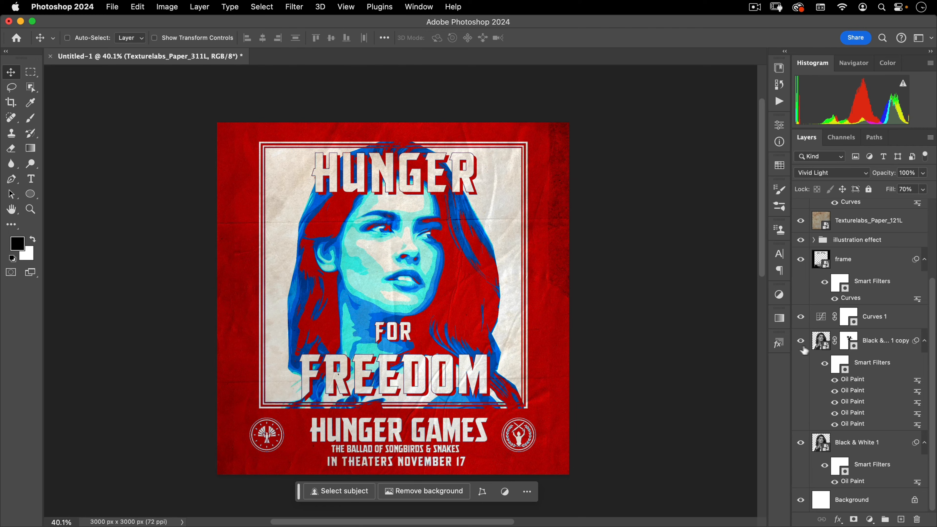
{"action": "left_click", "coordinate": [820, 341]}
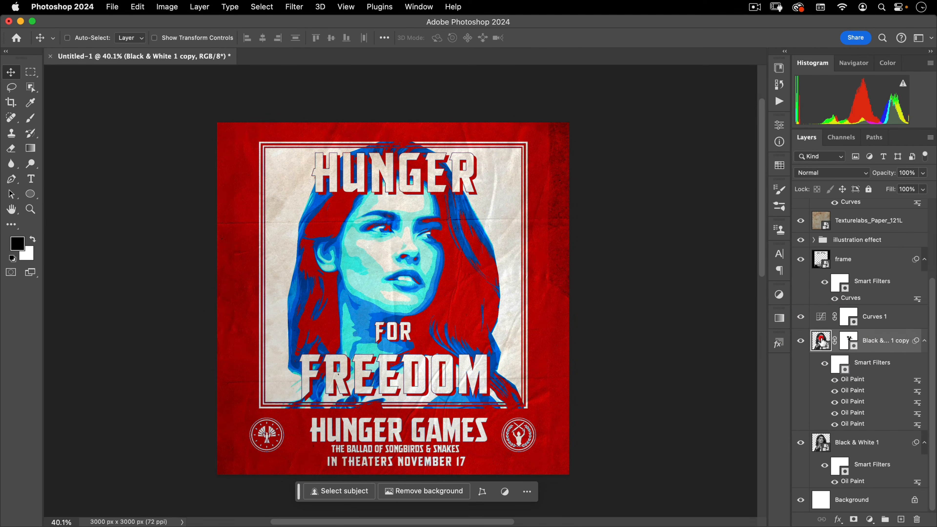
{"action": "double_click", "coordinate": [820, 341]}
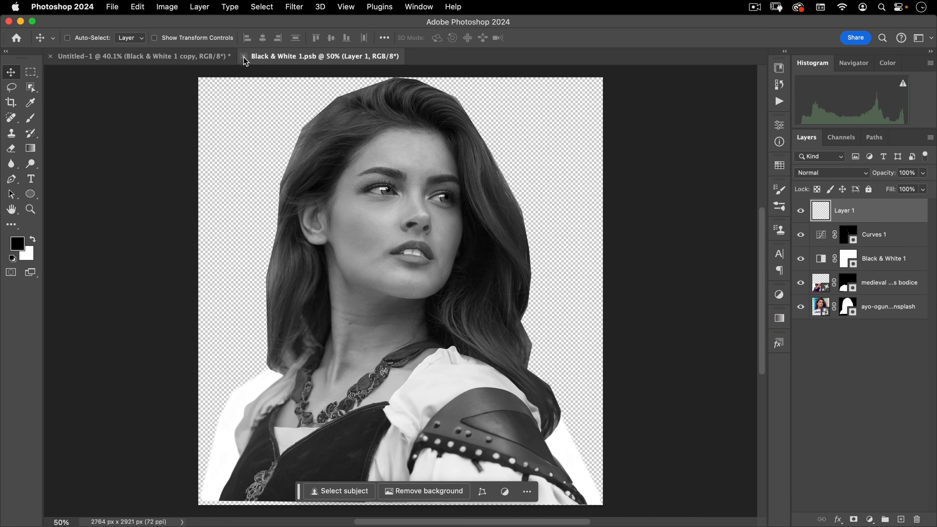
{"action": "left_click", "coordinate": [244, 57]}
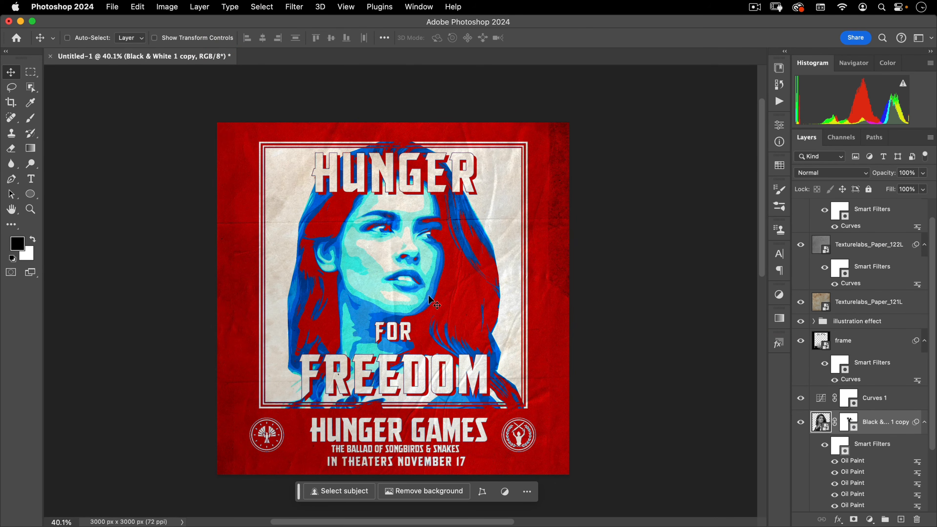
Adjust the Curves 1 layer's RGB curve so its white point sits at input 195, output 255
{"action": "left_click", "coordinate": [820, 399]}
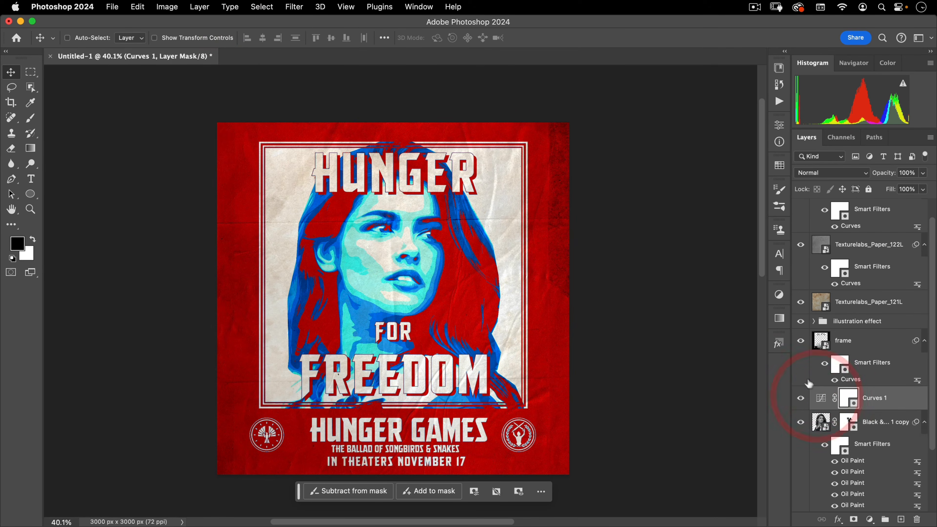
{"action": "double_click", "coordinate": [821, 400]}
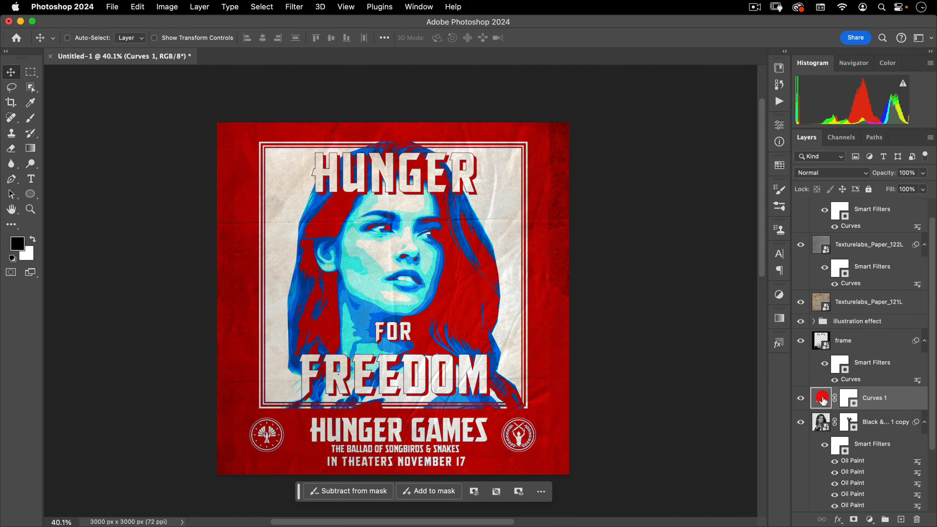
{"action": "mouse_move", "coordinate": [731, 189]}
{"action": "left_mouse_down"}
{"action": "mouse_move", "coordinate": [715, 190]}
{"action": "mouse_move", "coordinate": [736, 190]}
{"action": "mouse_move", "coordinate": [726, 181]}
{"action": "left_mouse_up"}
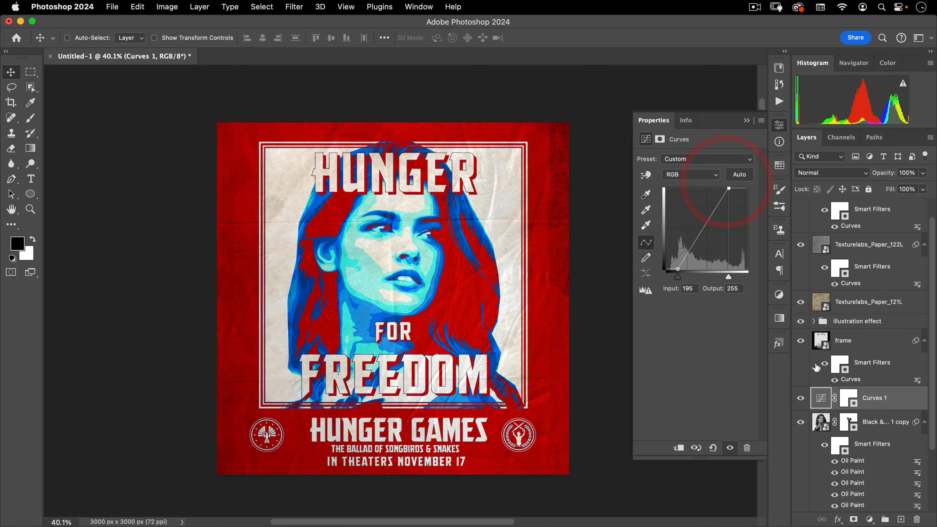
Try the 7 color Posterized Gradients presets on Gradient Map 1 in the illustration effect group, settling on the green preset with an orange stop
{"action": "left_click", "coordinate": [814, 321]}
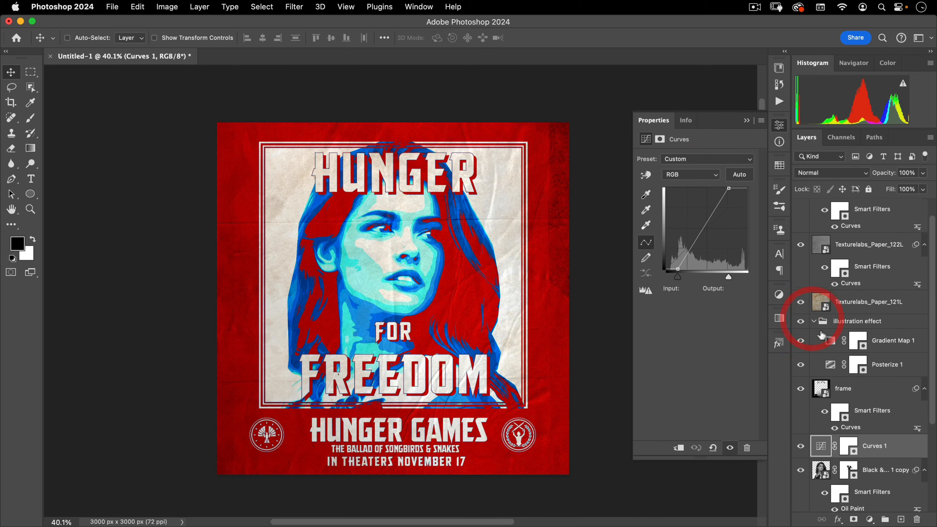
{"action": "left_click", "coordinate": [826, 341]}
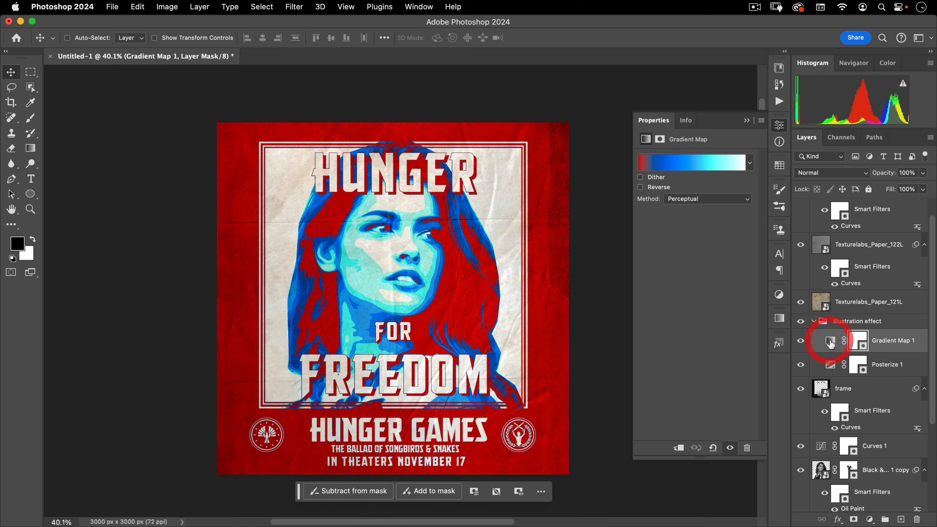
{"action": "left_click", "coordinate": [698, 158]}
{"action": "scroll", "coordinate": [502, 150], "scroll_direction": "down", "scroll_amount": 3}
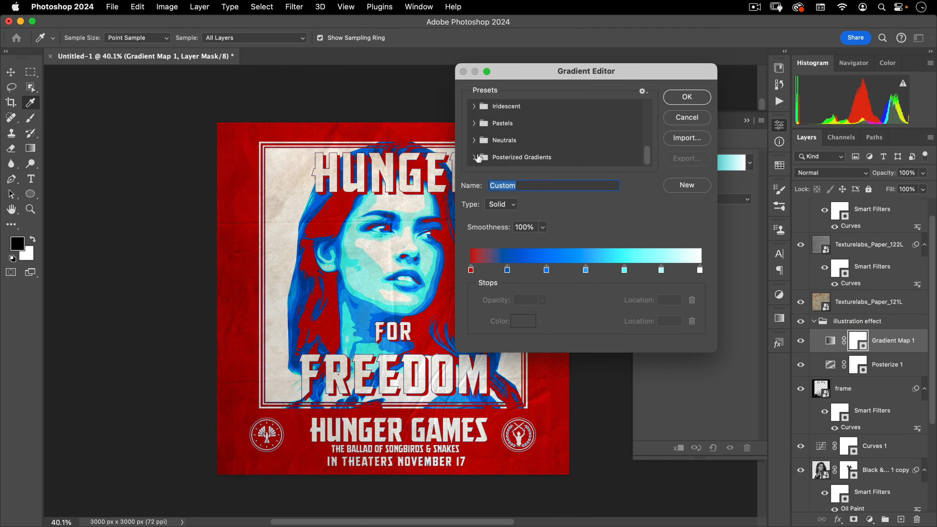
{"action": "left_click", "coordinate": [475, 158]}
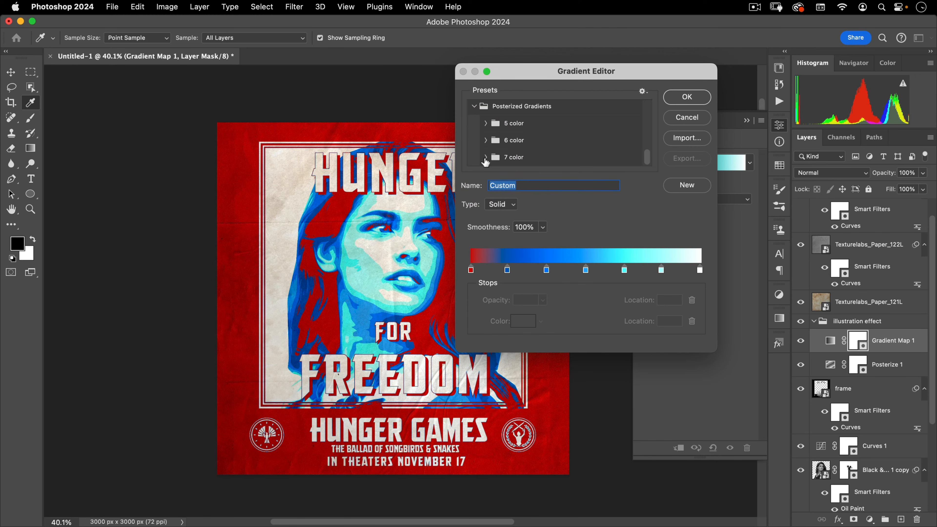
{"action": "left_click", "coordinate": [486, 157]}
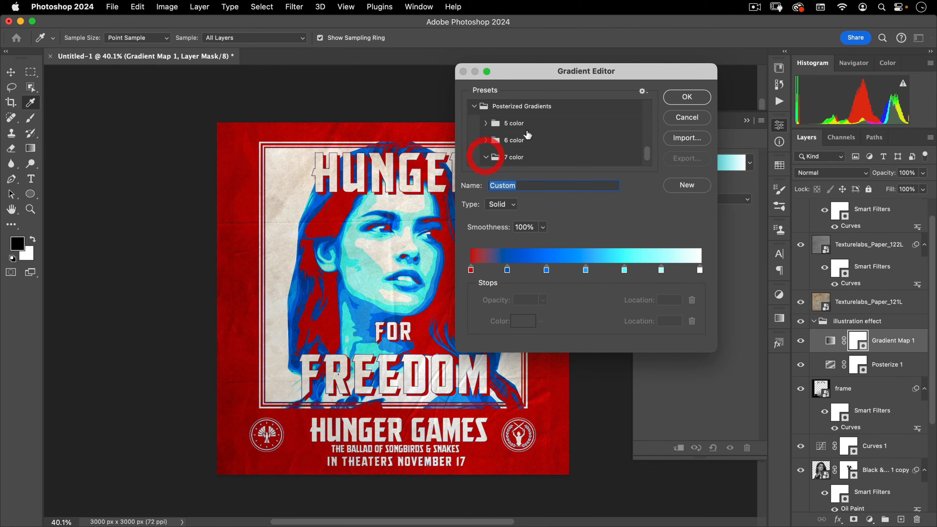
{"action": "left_click", "coordinate": [515, 161]}
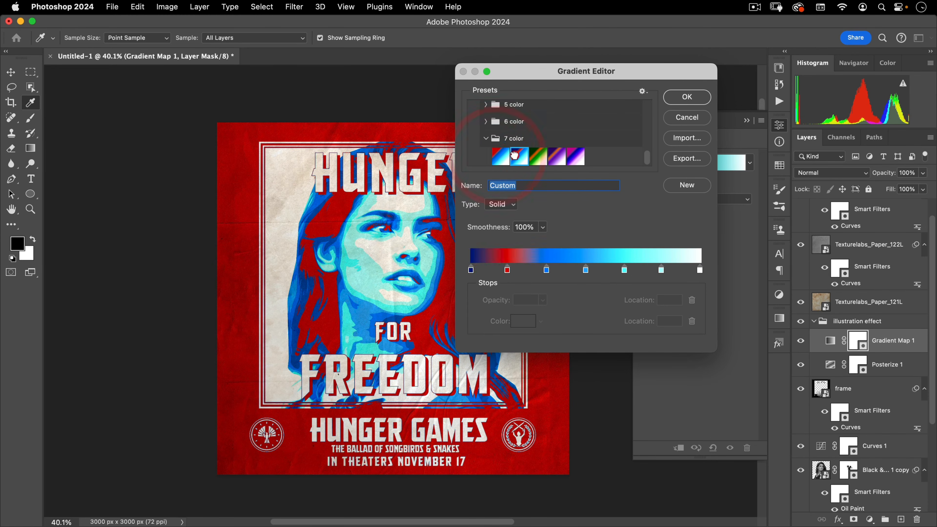
{"action": "left_click", "coordinate": [539, 158]}
{"action": "left_click", "coordinate": [558, 159]}
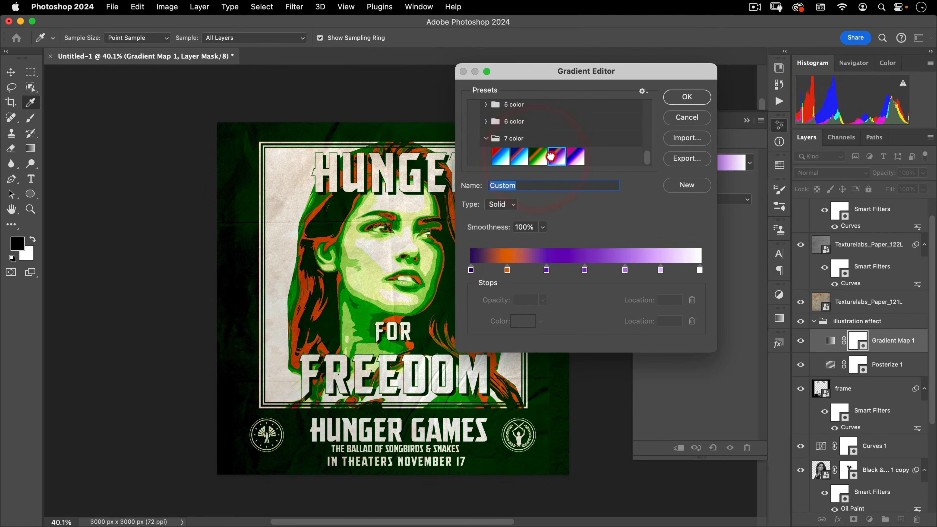
{"action": "left_click", "coordinate": [574, 158]}
{"action": "left_click", "coordinate": [558, 159]}
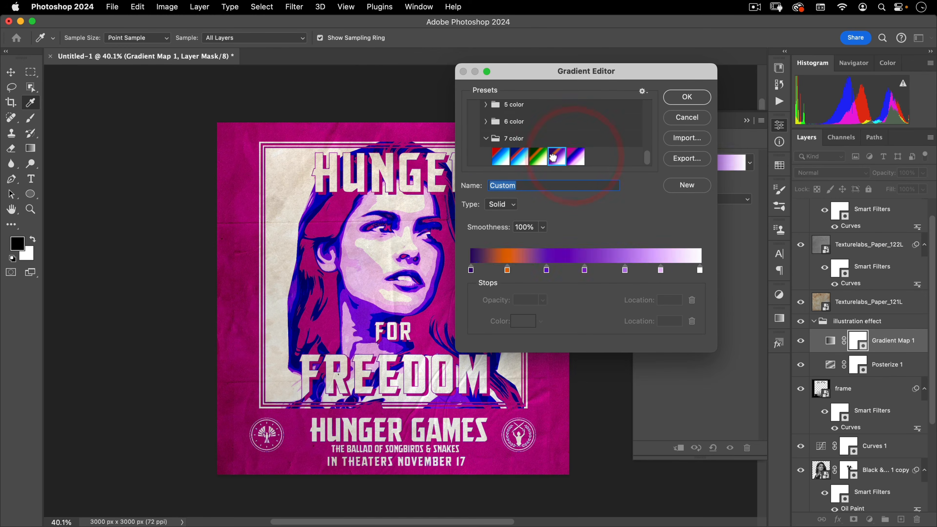
{"action": "left_click", "coordinate": [542, 158]}
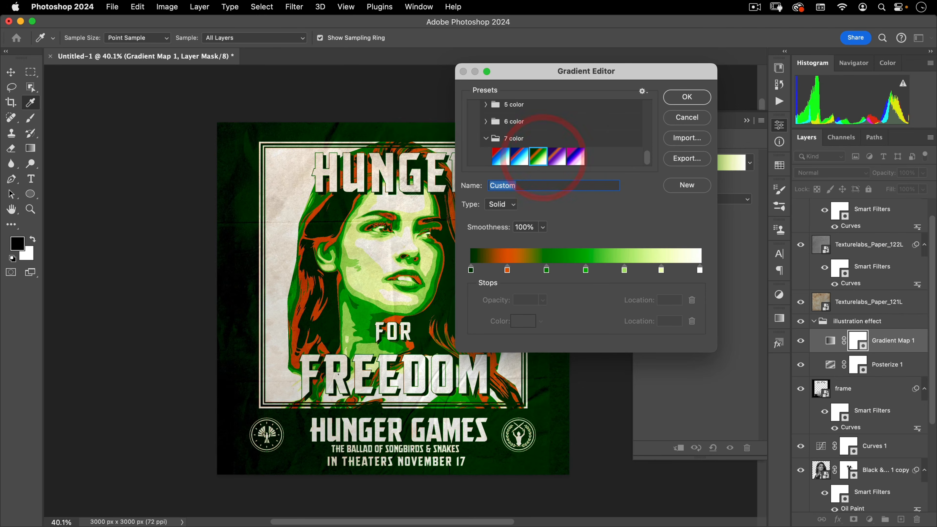
Examine the gradient's orange and dark green color stops against the artwork, and accept the gradient
{"action": "left_click_drag", "start_coordinate": [510, 77], "coordinate": [635, 54]}
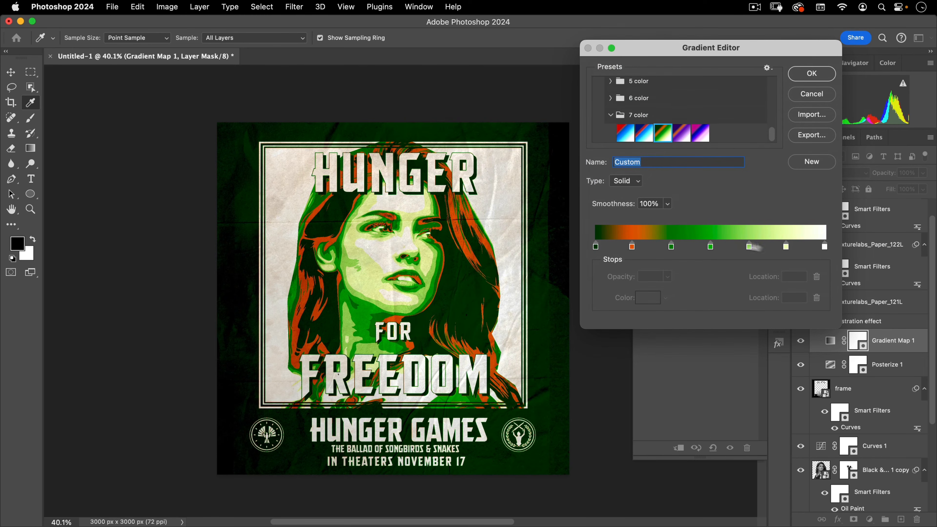
{"action": "left_click", "coordinate": [632, 246]}
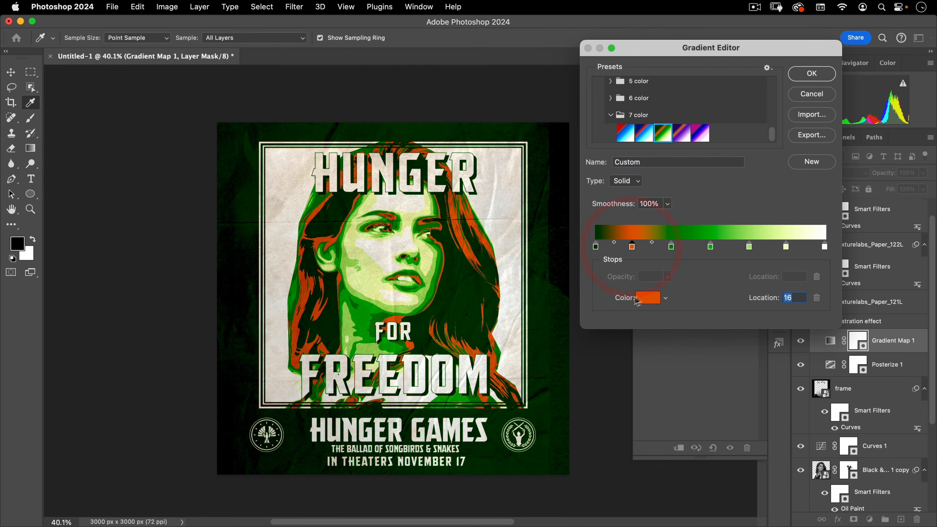
{"action": "left_click", "coordinate": [671, 248]}
{"action": "left_click_drag", "start_coordinate": [764, 48], "coordinate": [665, 31]}
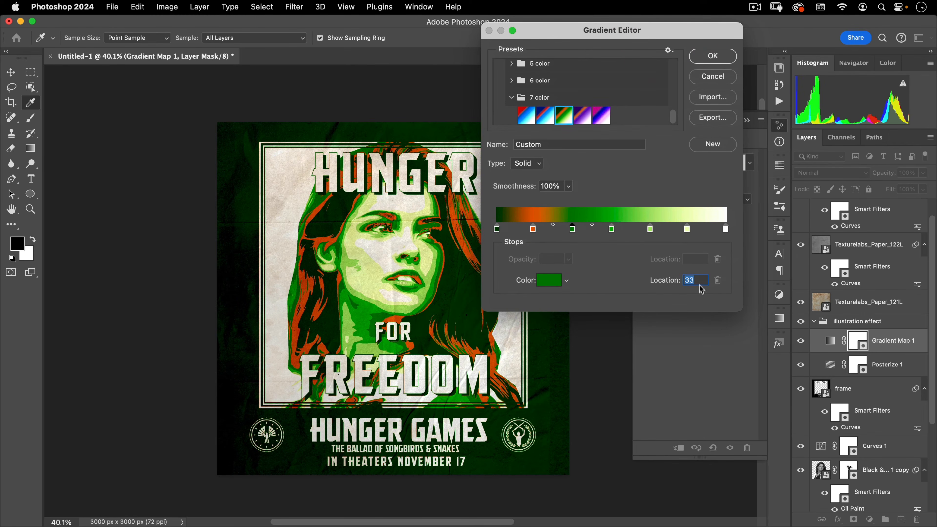
{"action": "left_click", "coordinate": [832, 360]}
{"action": "left_click_drag", "start_coordinate": [703, 32], "coordinate": [546, 25]}
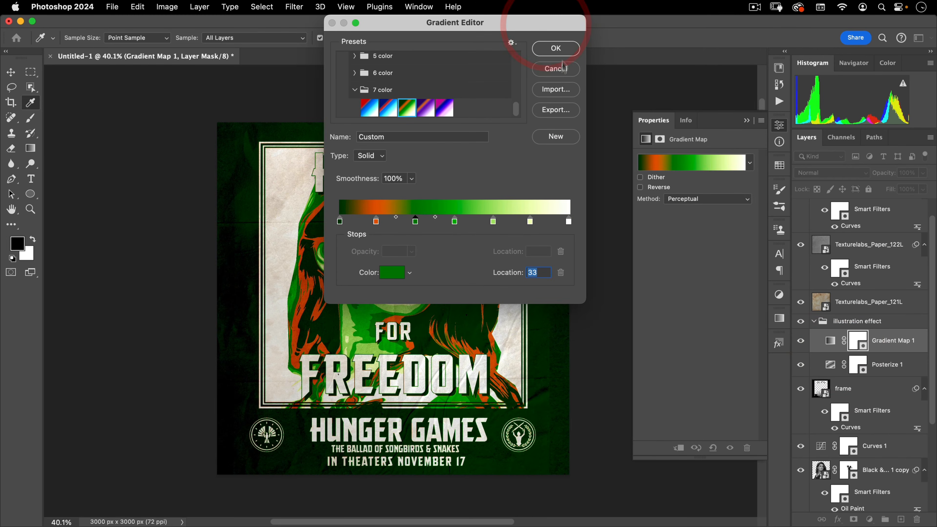
{"action": "left_click", "coordinate": [558, 49]}
Compare the Posterize 1 level count with the number of color stops in Gradient Map 1's gradient
{"action": "left_click", "coordinate": [822, 363]}
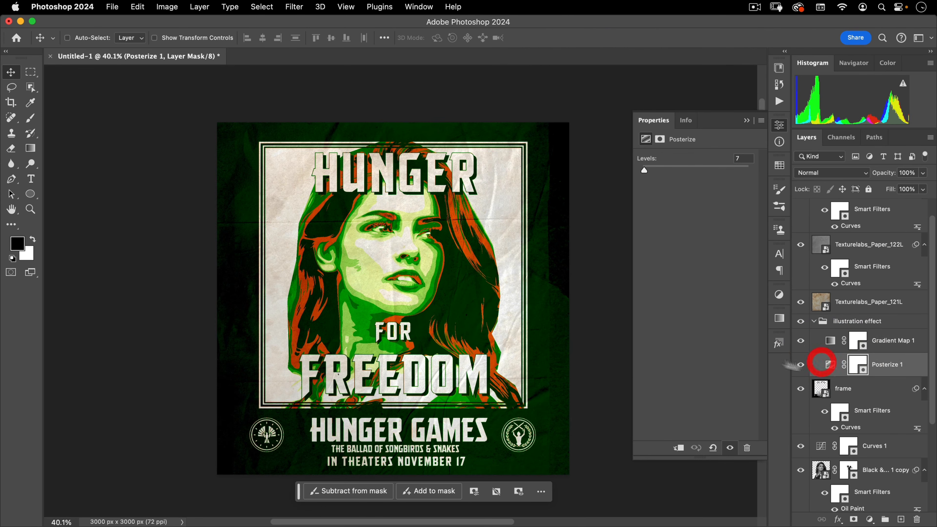
{"action": "left_click", "coordinate": [826, 339]}
{"action": "left_click", "coordinate": [671, 162]}
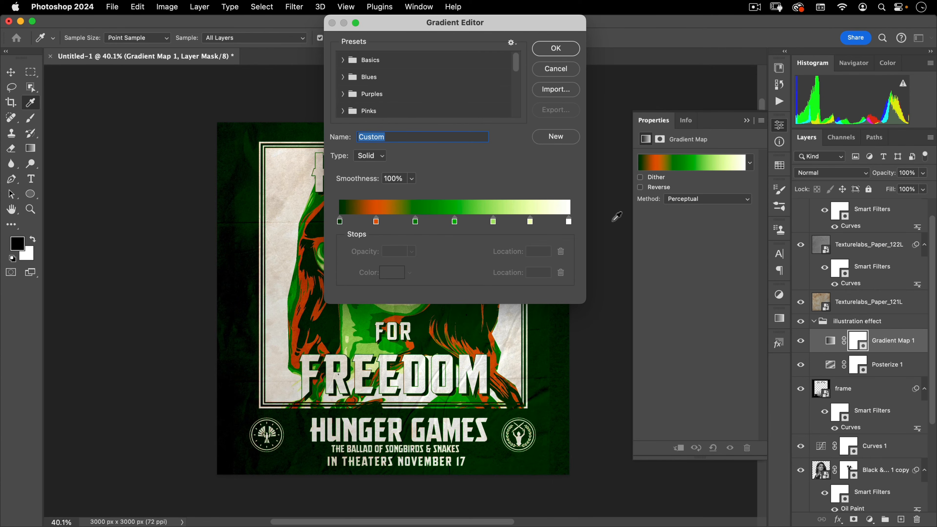
{"action": "left_click", "coordinate": [568, 48]}
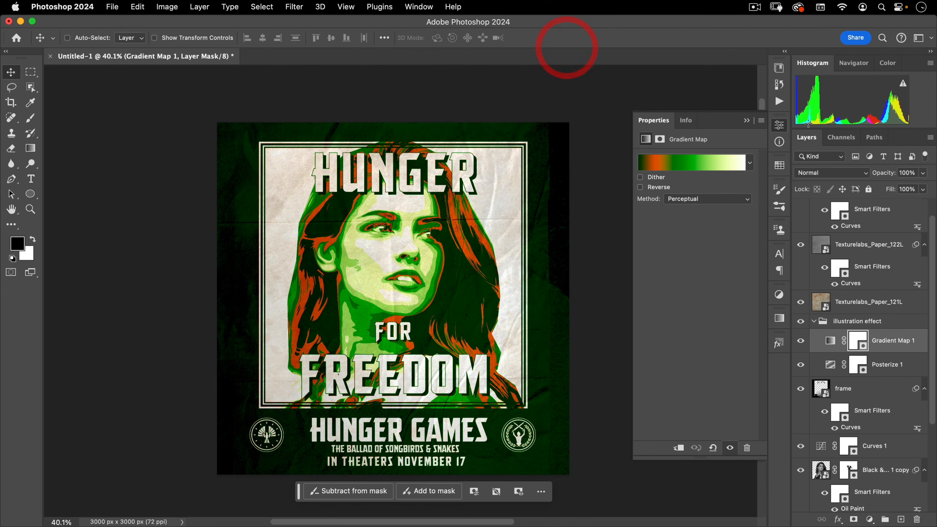
Set the Posterize 1 adjustment to 6 levels
{"action": "left_click", "coordinate": [823, 365]}
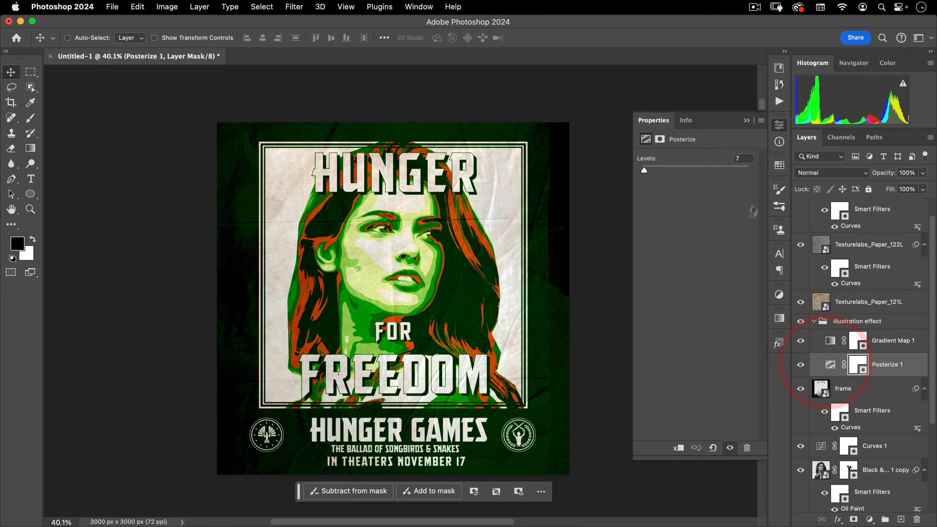
{"action": "left_click", "coordinate": [685, 155]}
{"action": "type", "text": "6"}
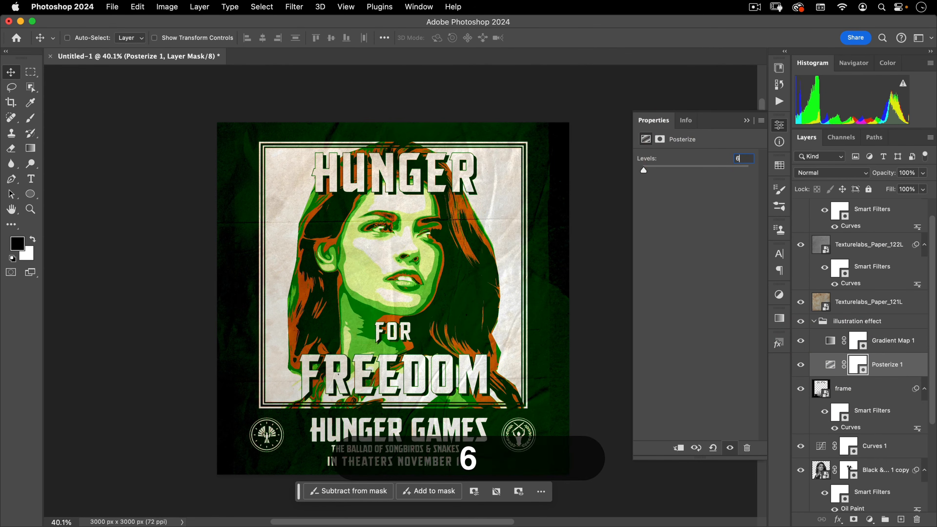
Try the 6 color Posterized Gradients presets on Gradient Map 1, choosing the one that runs from red through blue to white
{"action": "left_click", "coordinate": [830, 343]}
{"action": "left_click", "coordinate": [691, 163]}
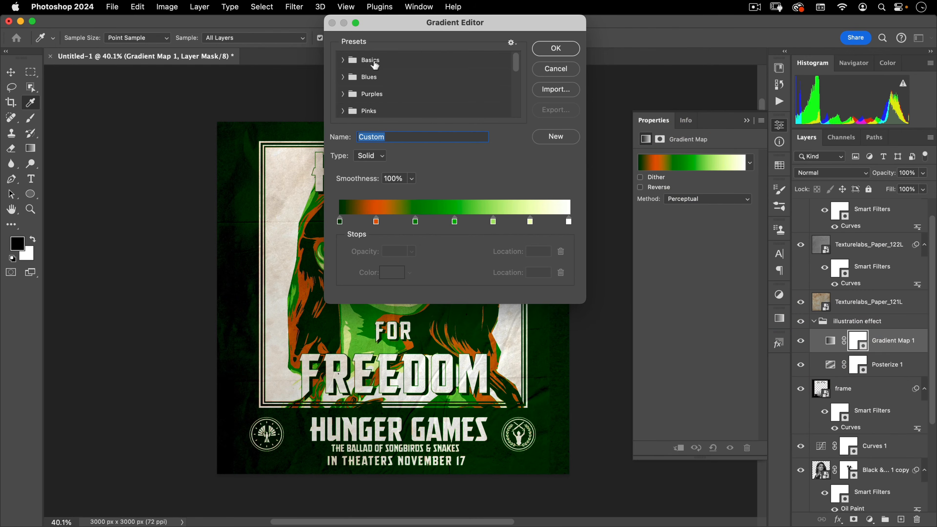
{"action": "scroll", "coordinate": [374, 65], "scroll_direction": "down", "scroll_amount": 6}
{"action": "left_click_drag", "start_coordinate": [401, 26], "coordinate": [658, 60]}
{"action": "scroll", "coordinate": [646, 120], "scroll_direction": "down", "scroll_amount": 3}
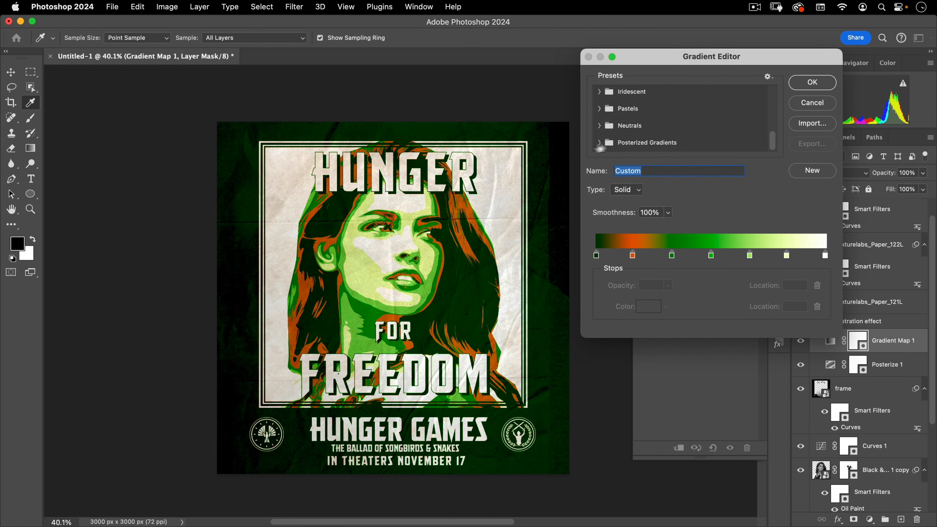
{"action": "left_click", "coordinate": [598, 143]}
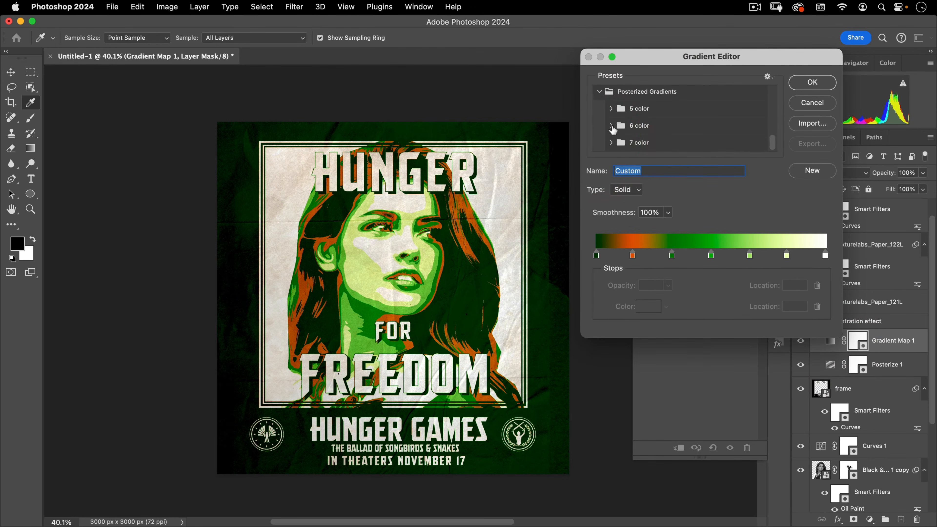
{"action": "left_click", "coordinate": [611, 125]}
{"action": "scroll", "coordinate": [640, 125], "scroll_direction": "down", "scroll_amount": 1}
{"action": "left_click", "coordinate": [626, 124]}
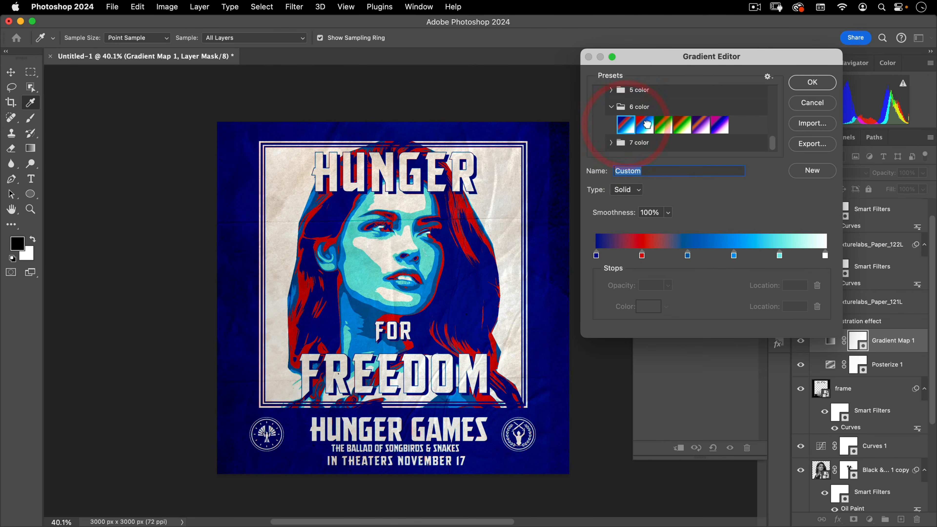
{"action": "left_click", "coordinate": [645, 125]}
{"action": "left_click", "coordinate": [663, 125]}
{"action": "left_click", "coordinate": [645, 125]}
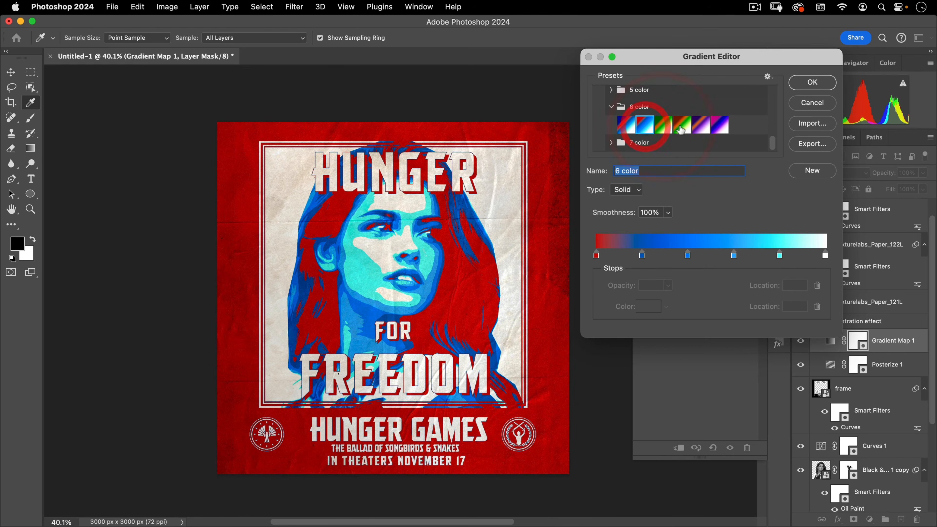
Compare the two green and orange 6 color presets on the poster, and confirm the red, blue and white preset for Gradient Map 1
{"action": "left_click", "coordinate": [681, 125]}
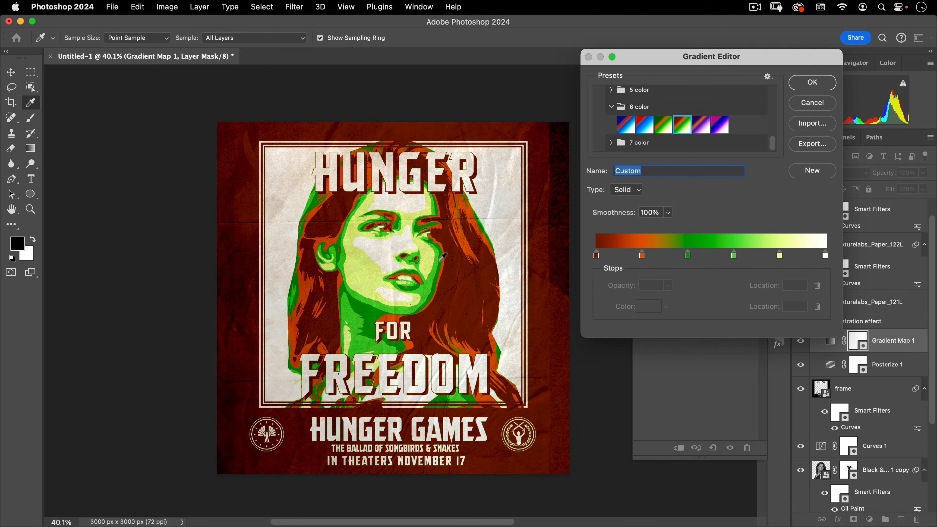
{"action": "left_click", "coordinate": [662, 125]}
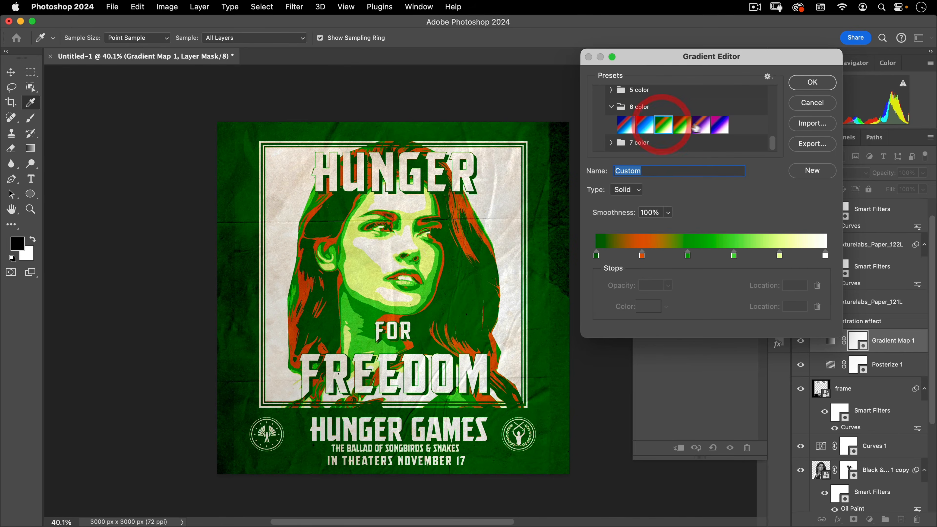
{"action": "left_click", "coordinate": [684, 125]}
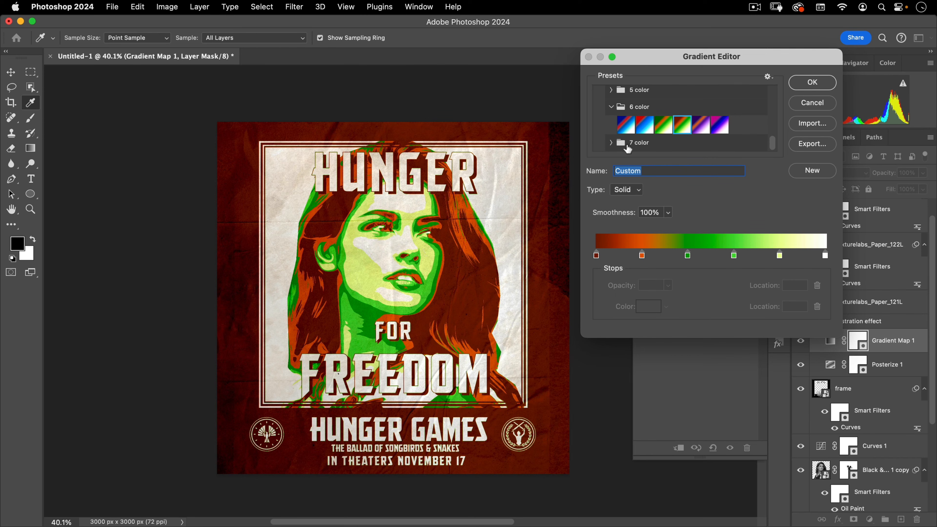
{"action": "left_click", "coordinate": [644, 126]}
{"action": "left_click", "coordinate": [663, 125]}
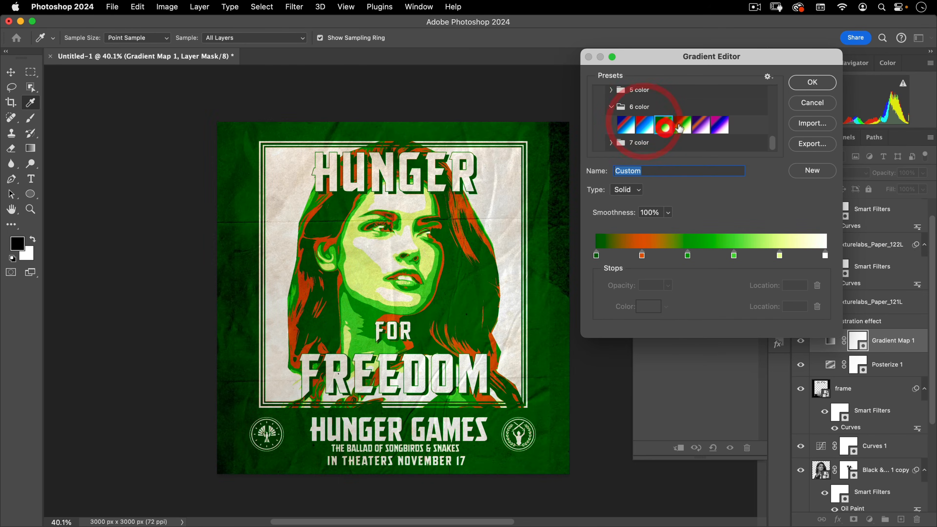
{"action": "left_click", "coordinate": [682, 125]}
{"action": "left_click", "coordinate": [644, 125]}
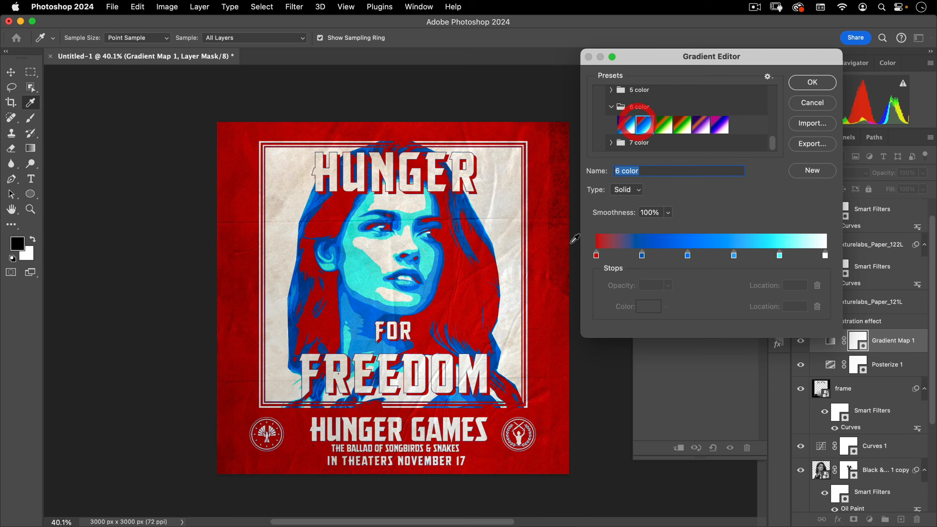
{"action": "left_click", "coordinate": [812, 82]}
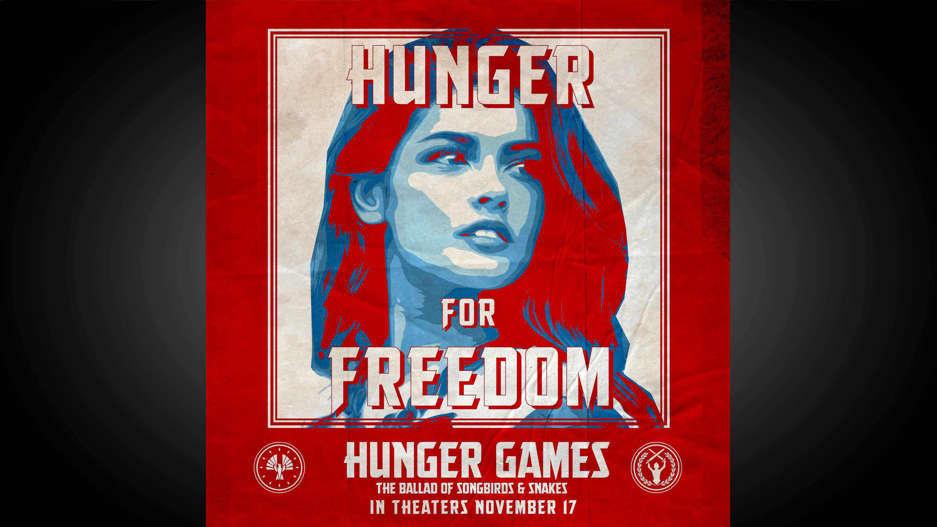